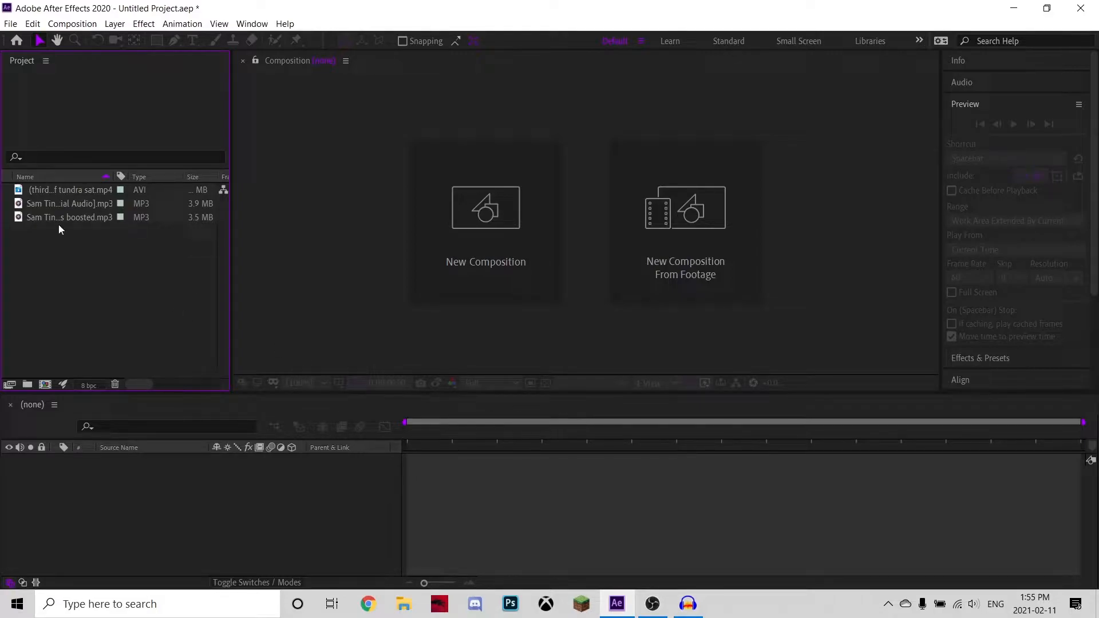
Delete the bass-boosted Sam Tinnesz MP3 from the project.
{"action": "left_click", "coordinate": [39, 190]}
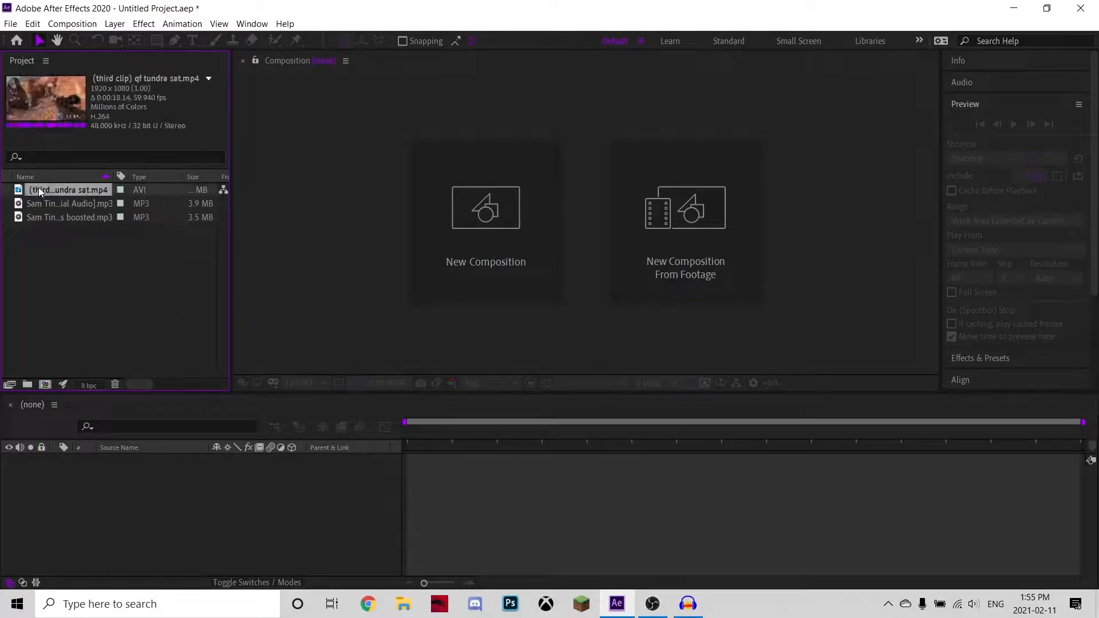
{"action": "left_click", "coordinate": [107, 204]}
{"action": "left_click", "coordinate": [83, 219]}
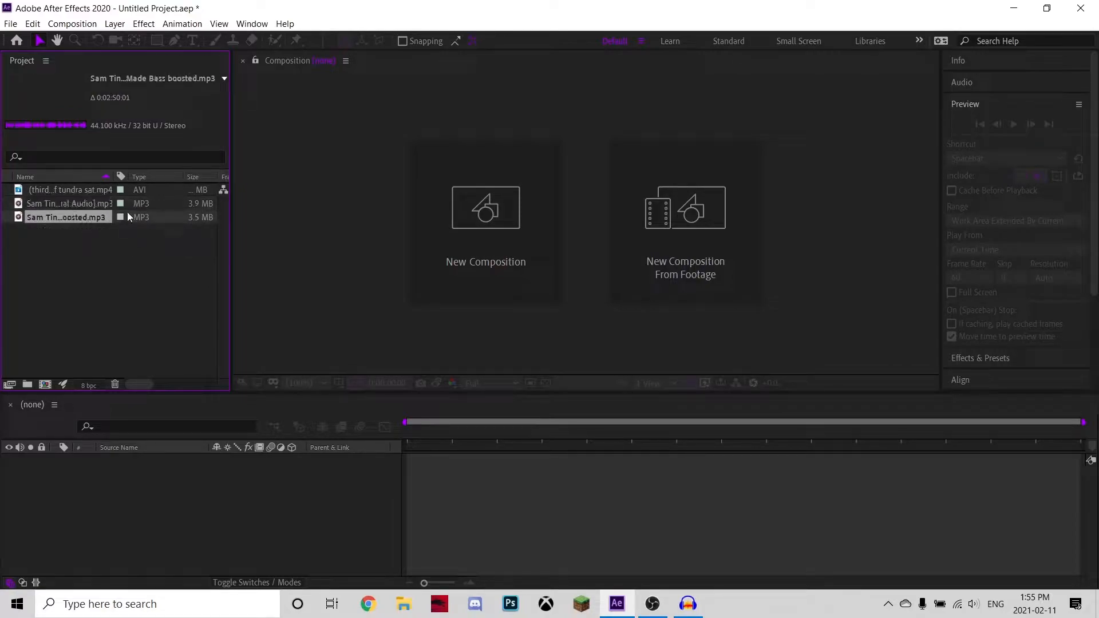
{"action": "key", "text": "Delete"}
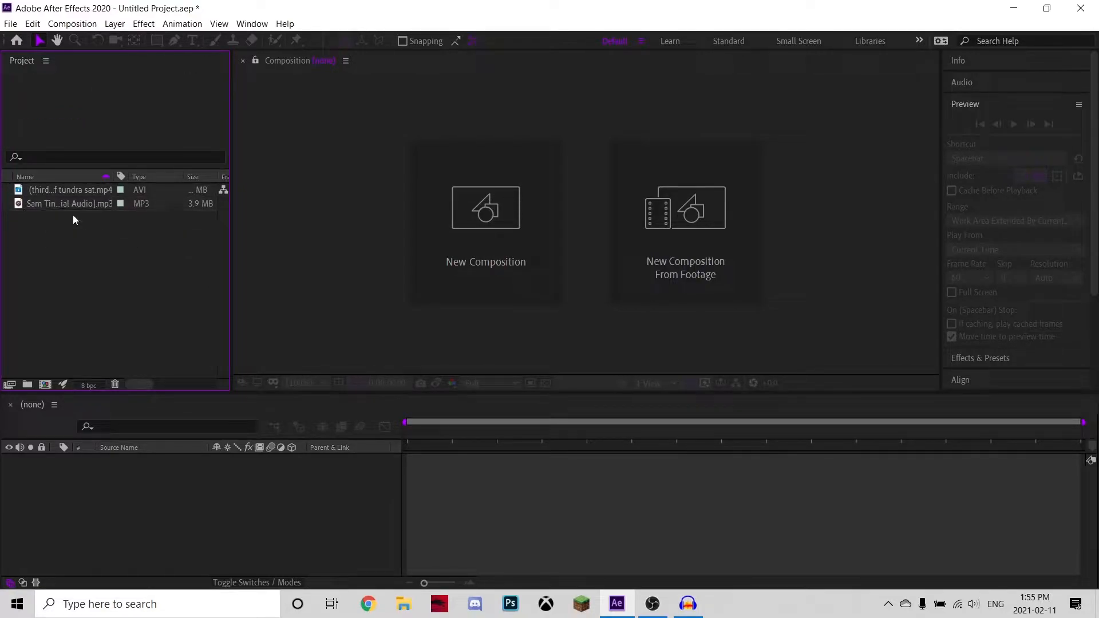
Create a new composition from the Sam Tinnesz official audio MP3.
{"action": "left_click", "coordinate": [64, 191]}
{"action": "left_click", "coordinate": [64, 203]}
{"action": "left_click", "coordinate": [66, 189]}
{"action": "left_click", "coordinate": [60, 203]}
{"action": "left_click_drag", "start_coordinate": [43, 205], "coordinate": [64, 215]}
{"action": "left_click_drag", "start_coordinate": [175, 334], "coordinate": [45, 385]}
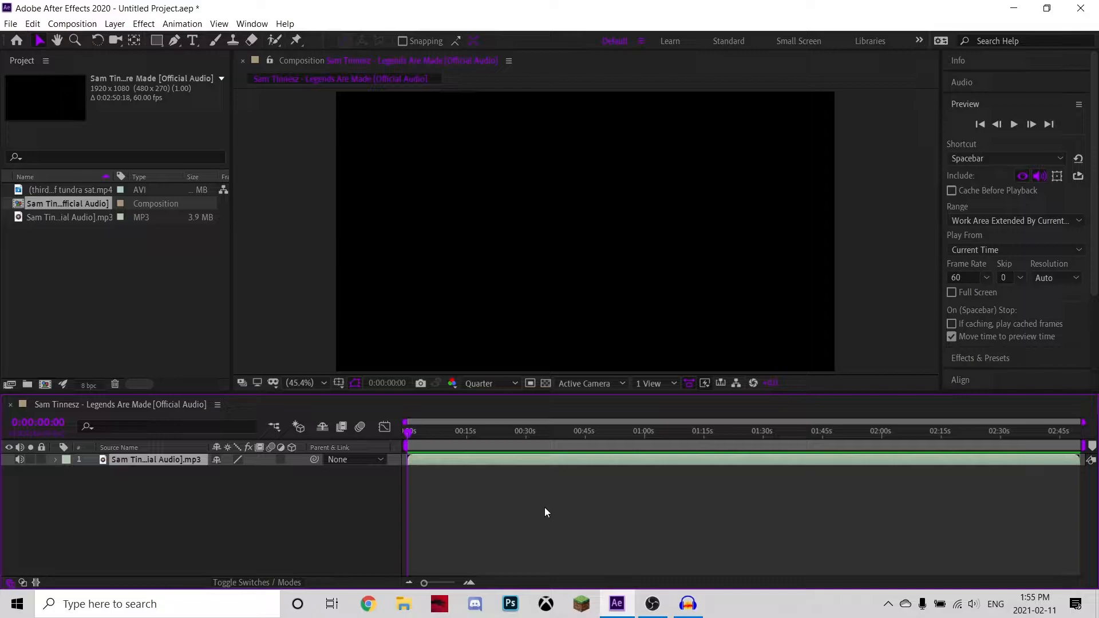
Examine the audio layer's waveform and play back the composition to preview the song.
{"action": "key", "text": "l"}
{"action": "key", "text": "l"}
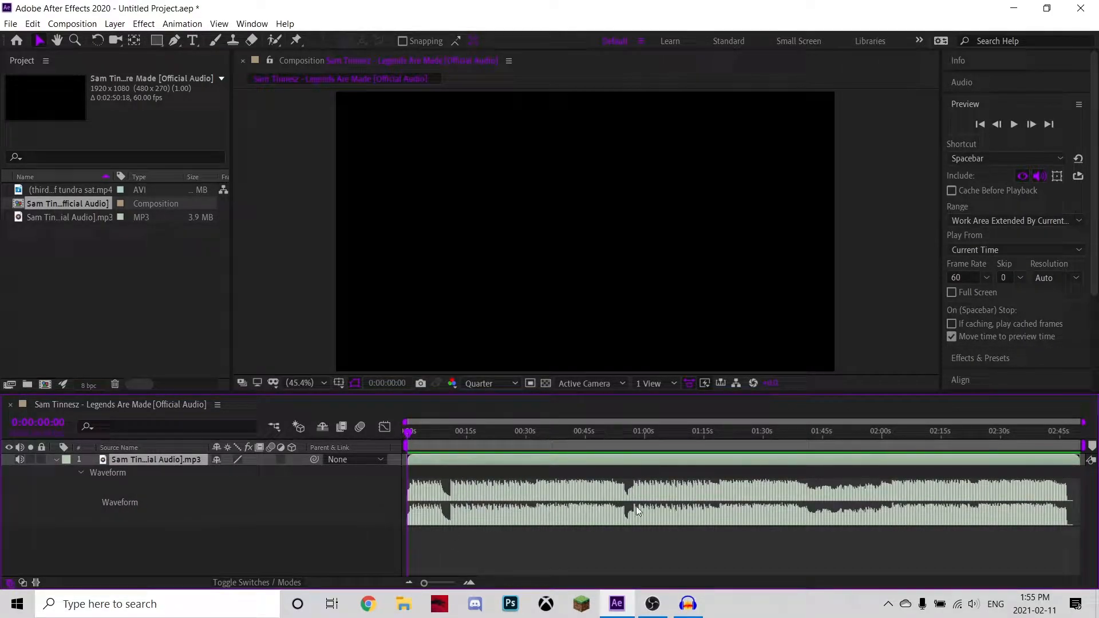
{"action": "left_click", "coordinate": [416, 436]}
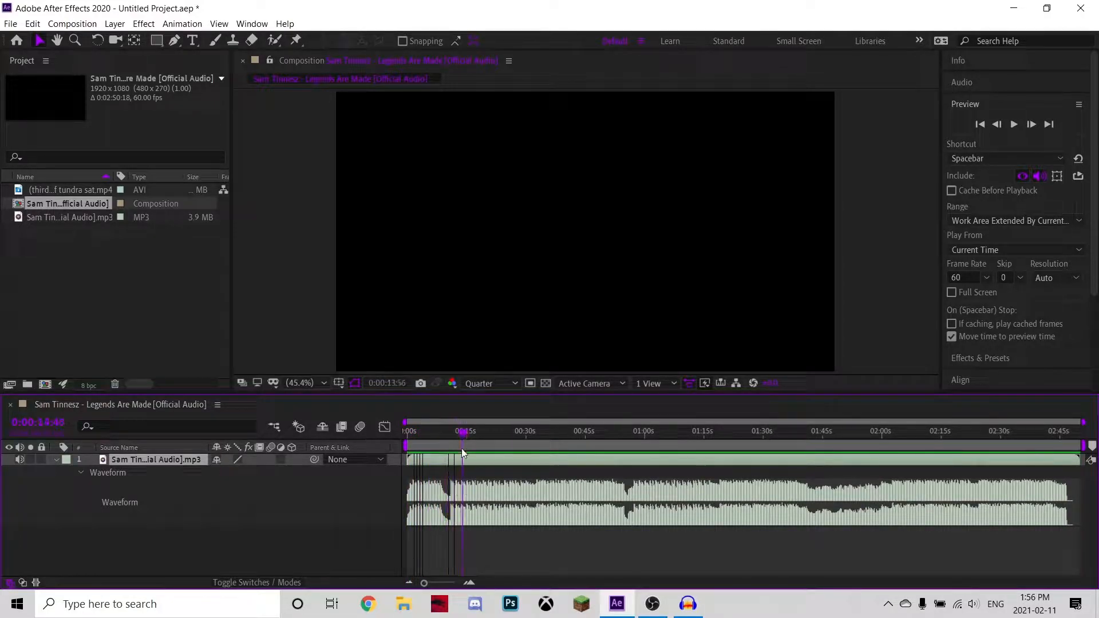
{"action": "left_click_drag", "start_coordinate": [457, 464], "coordinate": [363, 458]}
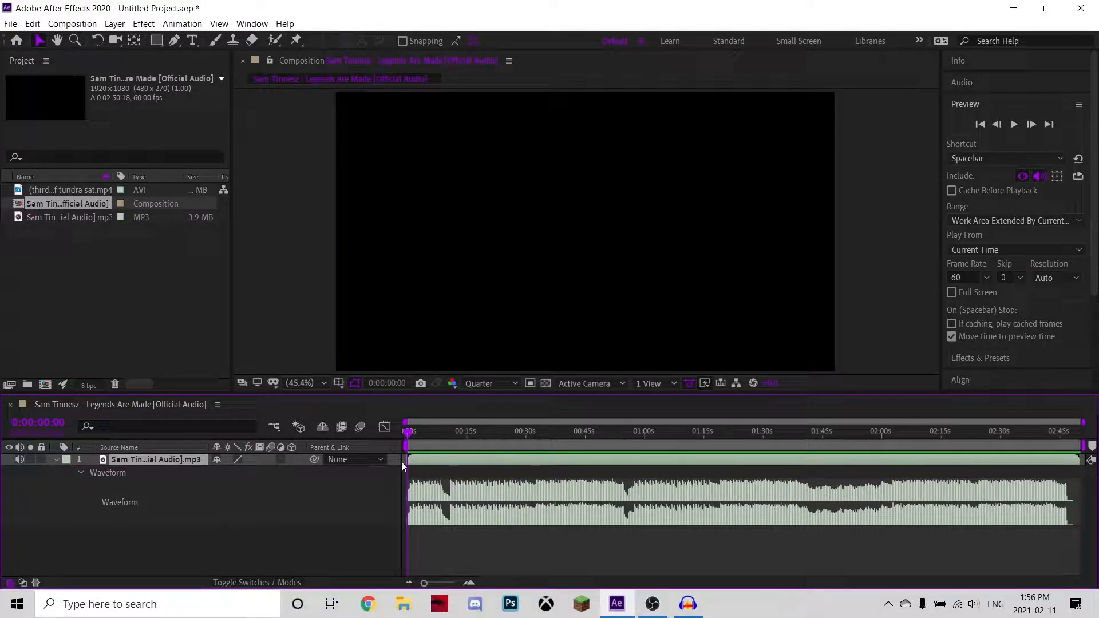
{"action": "left_click", "coordinate": [55, 459]}
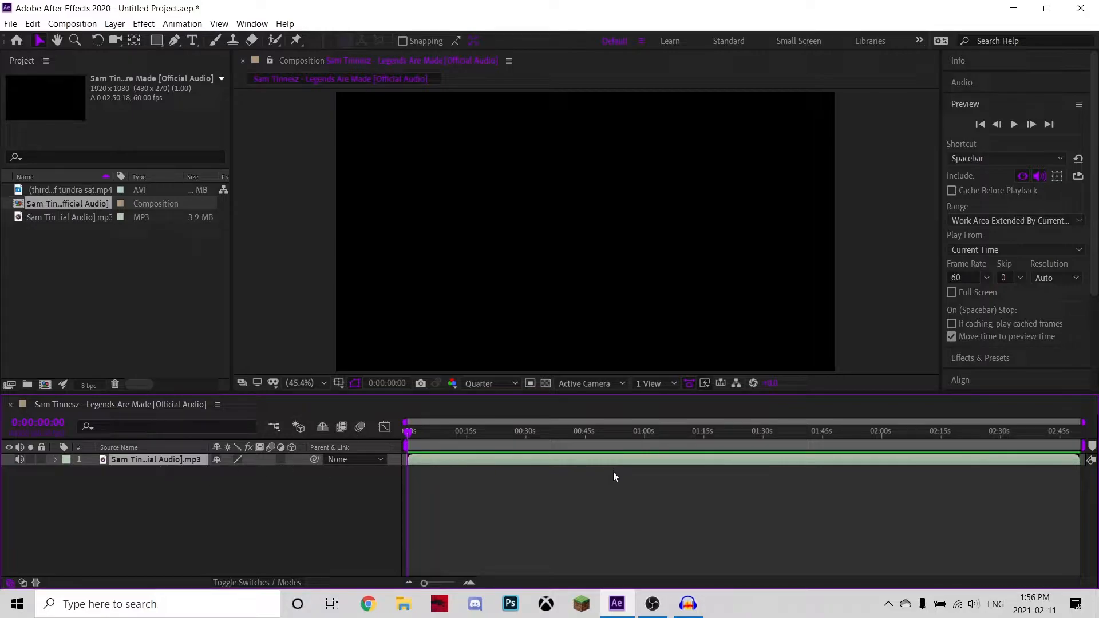
{"action": "key", "text": "space"}
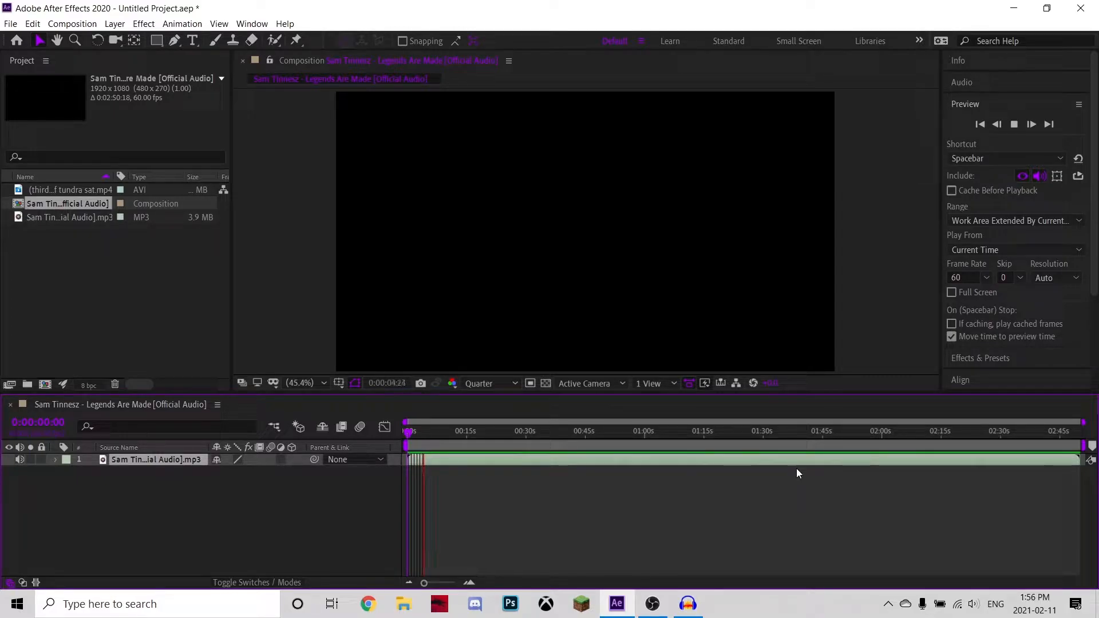
{"action": "key", "text": "space"}
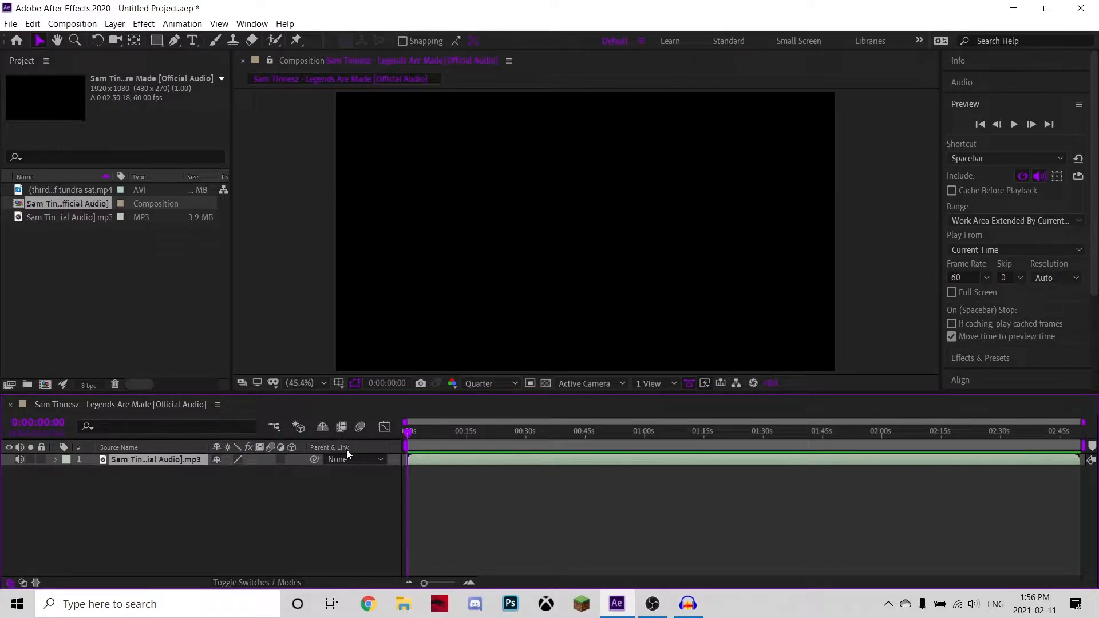
{"action": "key", "text": "l"}
{"action": "key", "text": "l"}
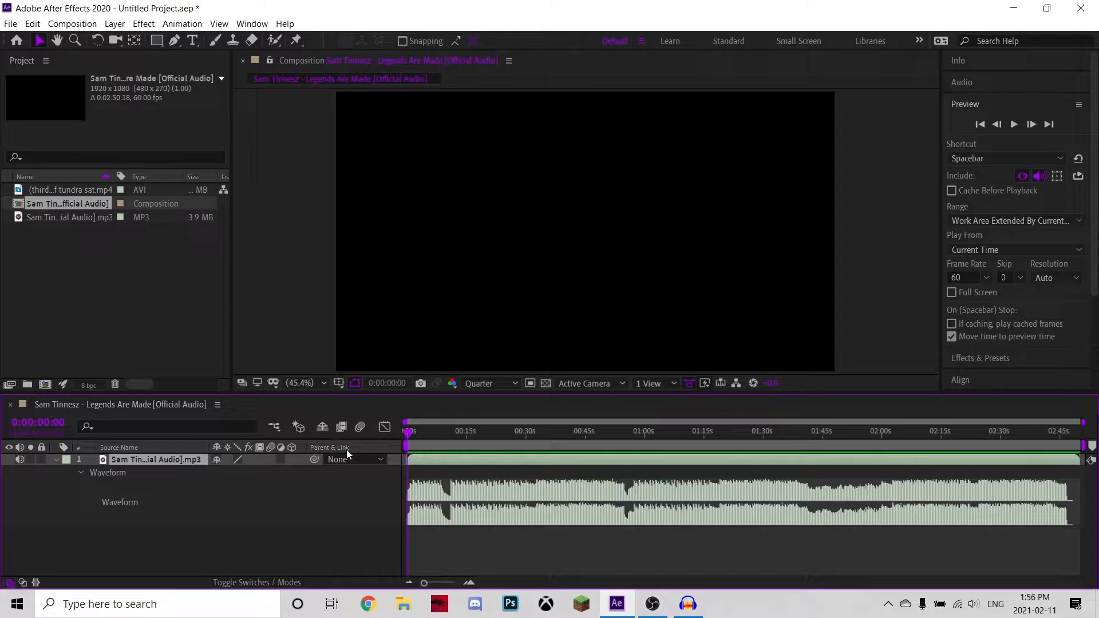
{"action": "left_click", "coordinate": [54, 461]}
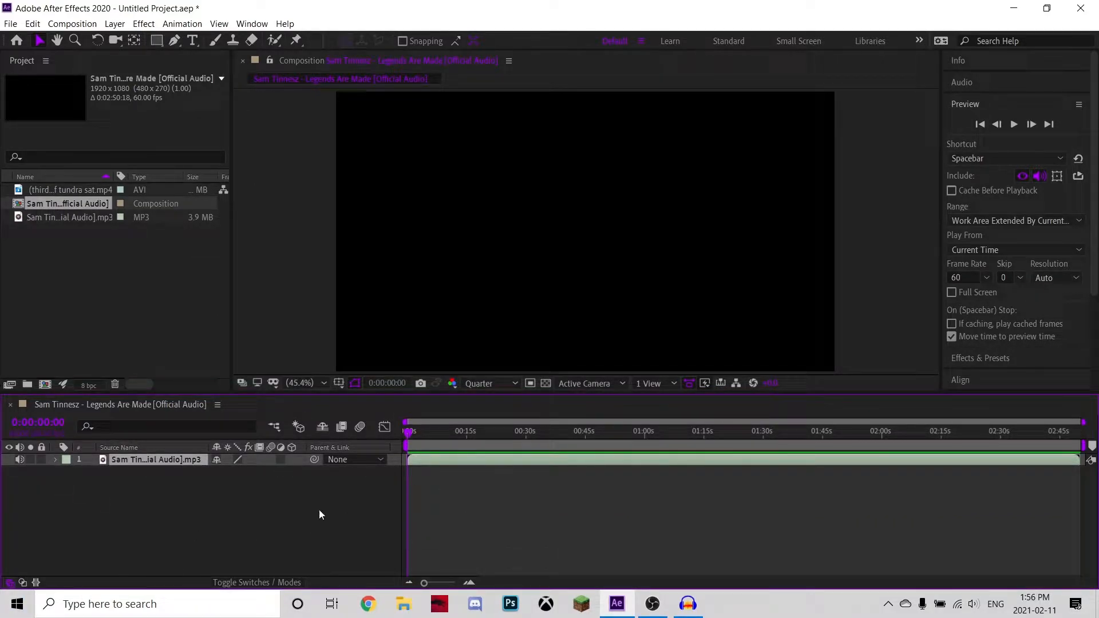
Convert the audio layer's audio to keyframes.
{"action": "right_click", "coordinate": [434, 460]}
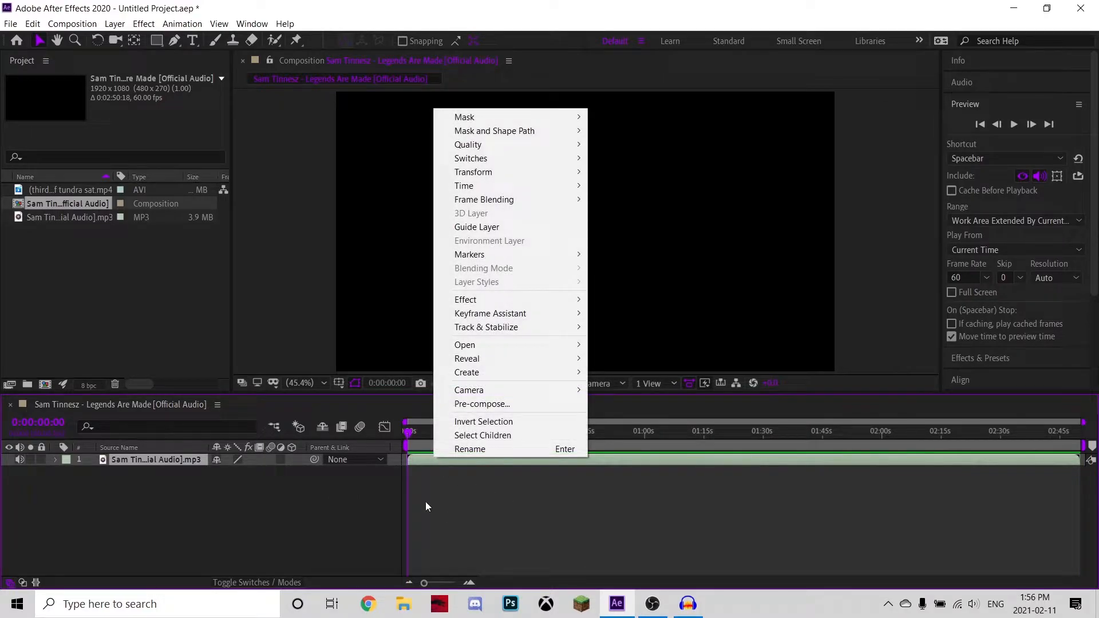
{"action": "mouse_move", "coordinate": [497, 315]}
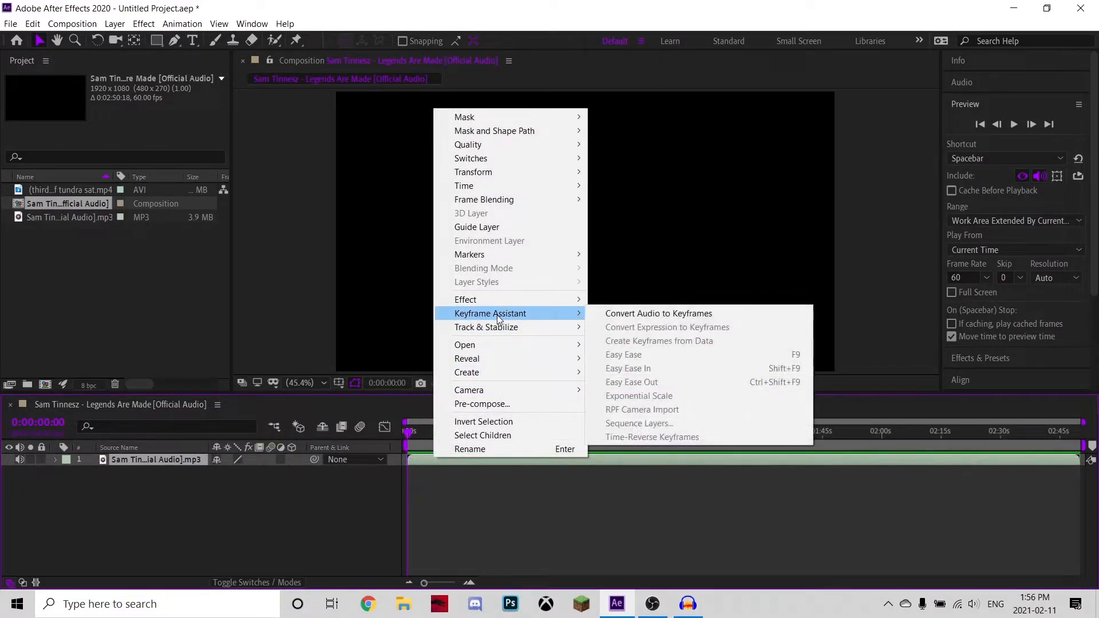
{"action": "left_click", "coordinate": [627, 313]}
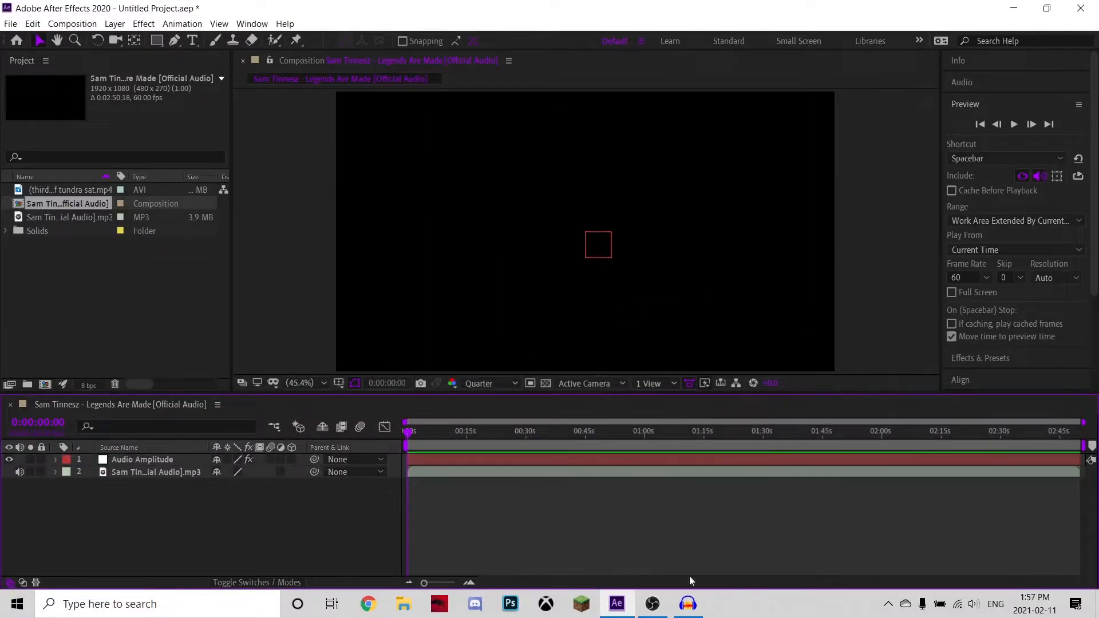
Delete the Left Channel and Right Channel effects from the Audio Amplitude layer, keeping Both Channels.
{"action": "left_click", "coordinate": [56, 459]}
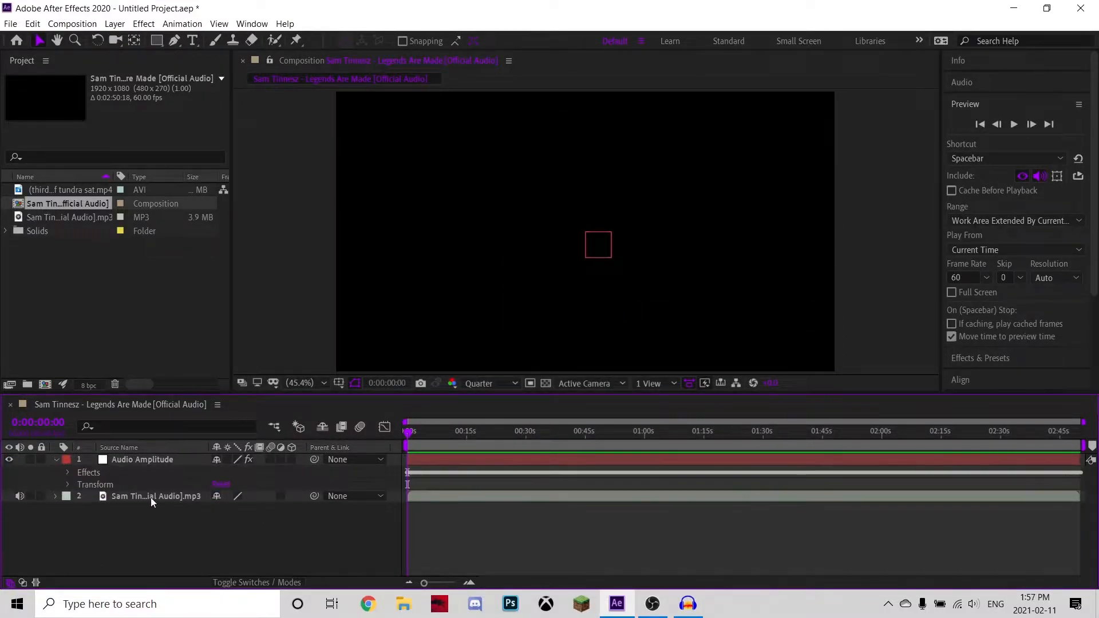
{"action": "left_click", "coordinate": [68, 472]}
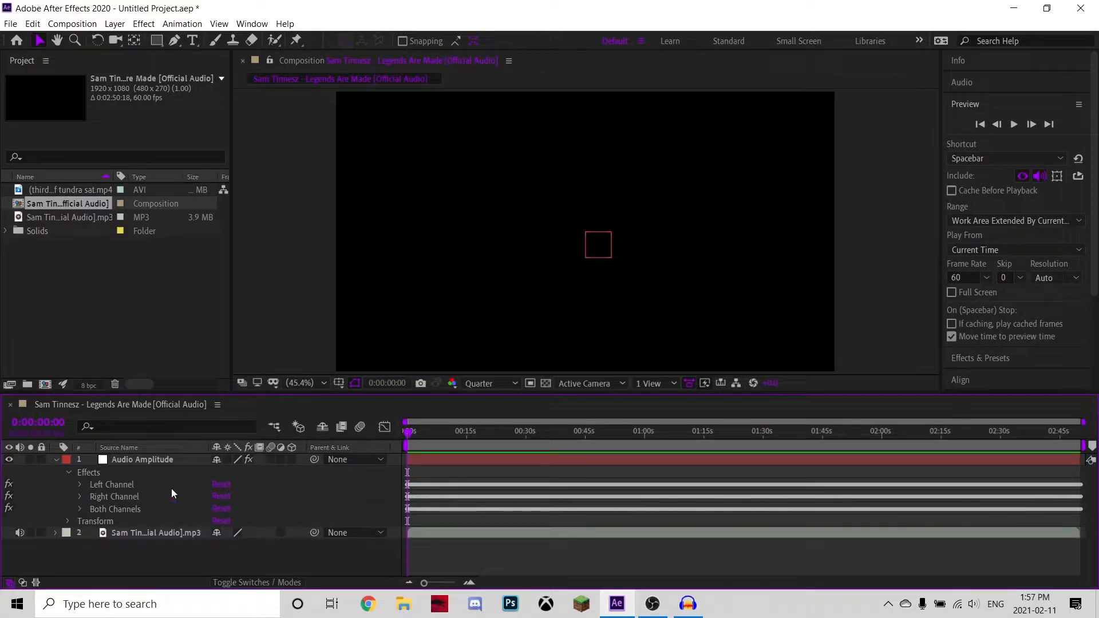
{"action": "left_click", "coordinate": [121, 485]}
{"action": "key", "text": "Delete"}
{"action": "left_click", "coordinate": [122, 485]}
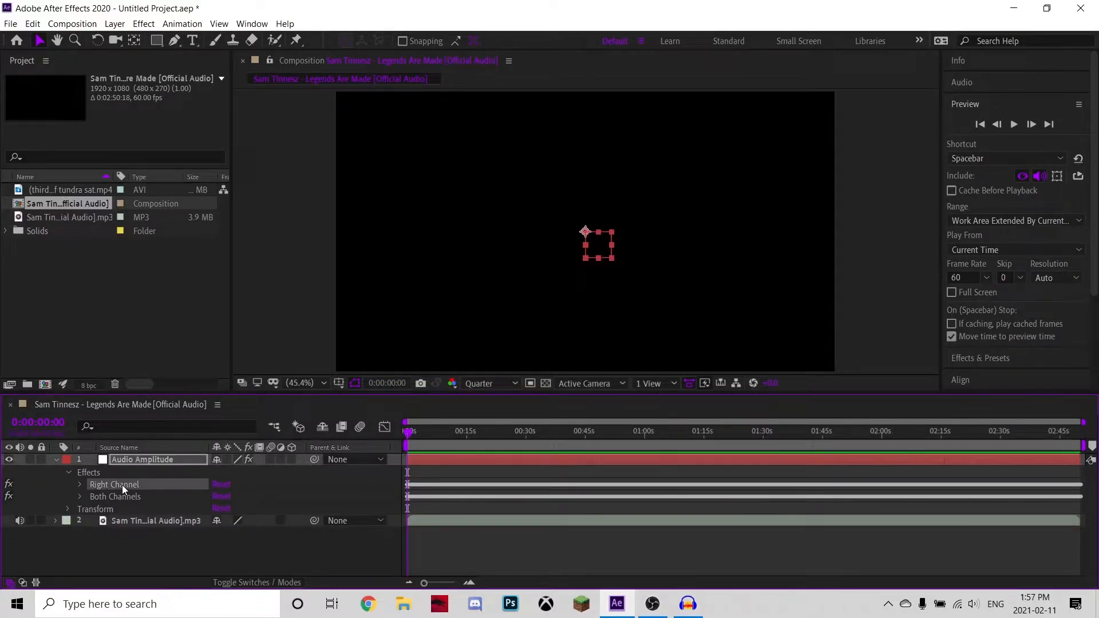
{"action": "key", "text": "Delete"}
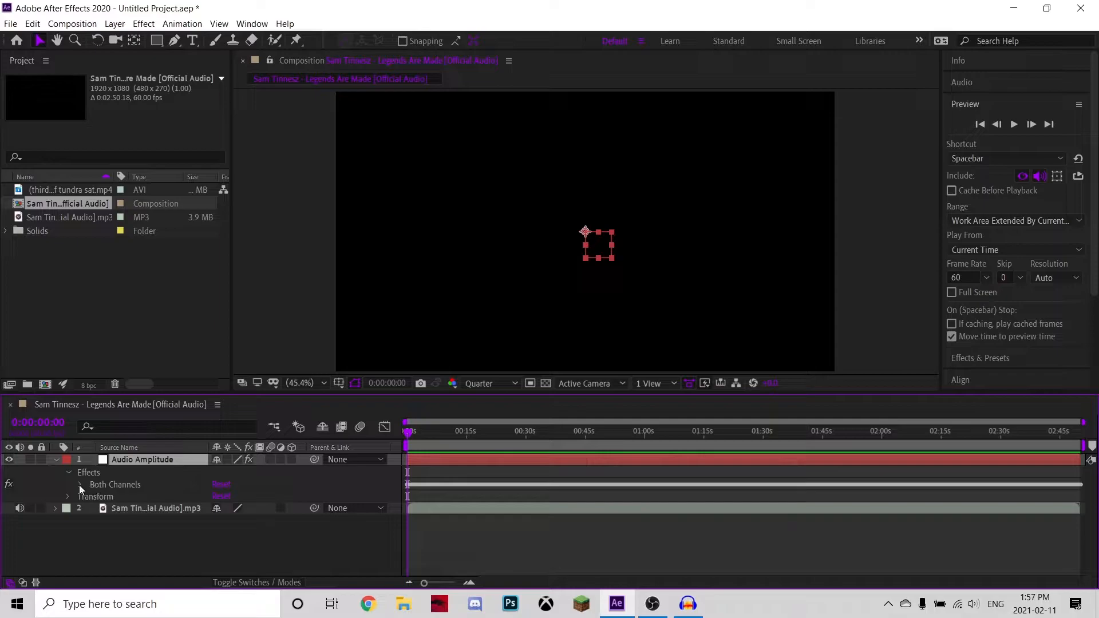
Inspect the Both Channels slider curve in the Graph Editor while scrubbing and previewing the beat peaks.
{"action": "left_click", "coordinate": [80, 484]}
{"action": "left_click", "coordinate": [135, 500]}
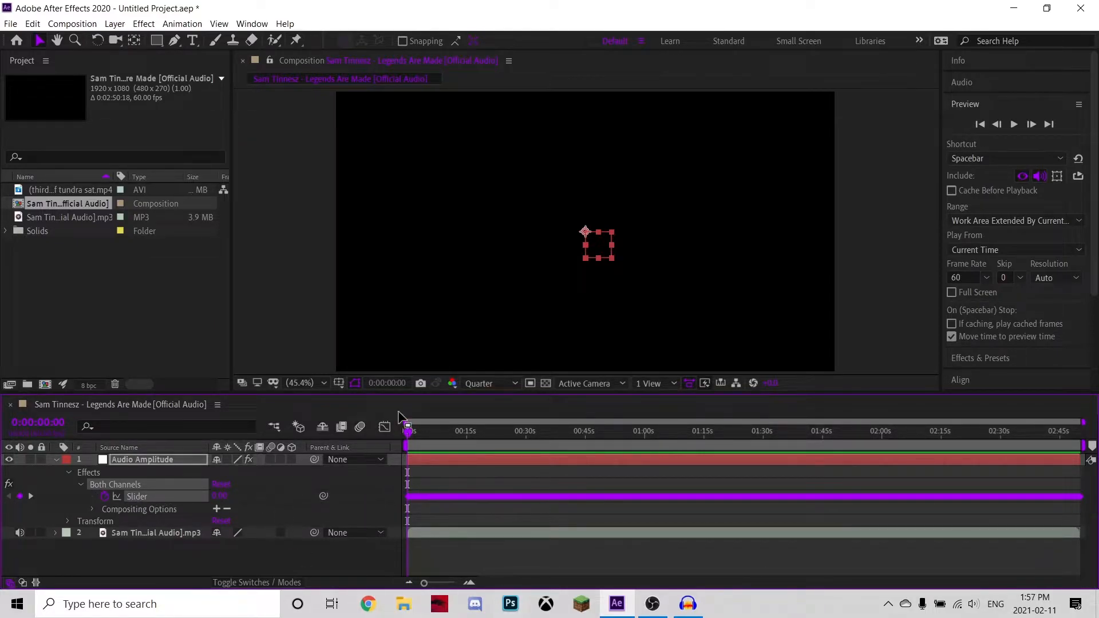
{"action": "left_click", "coordinate": [384, 427]}
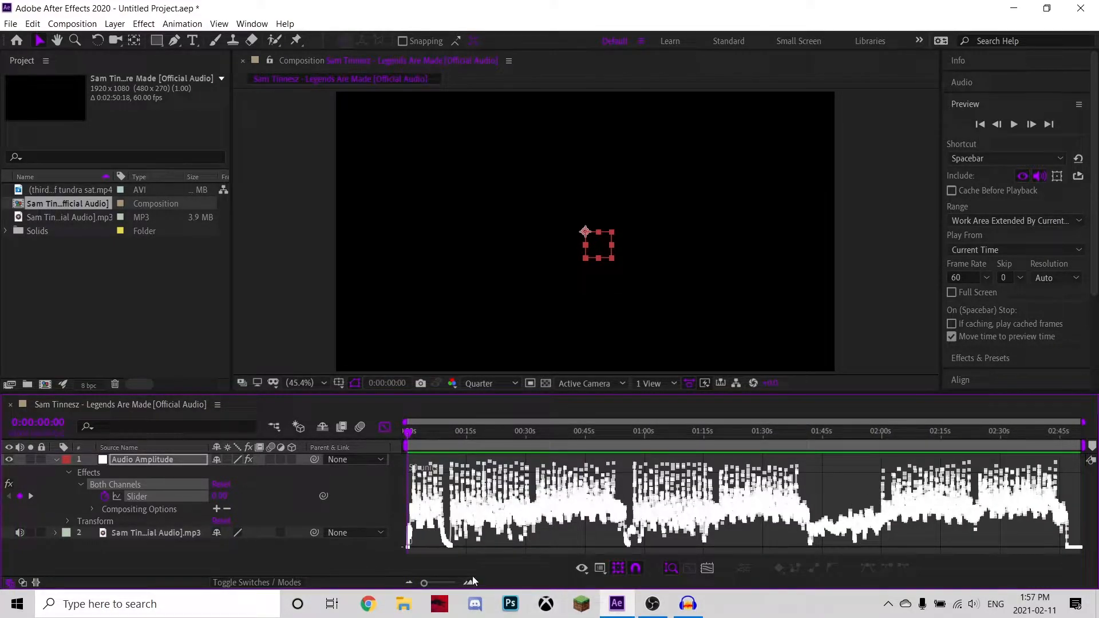
{"action": "left_click", "coordinate": [470, 582]}
{"action": "left_click", "coordinate": [471, 582]}
{"action": "left_click", "coordinate": [471, 583]}
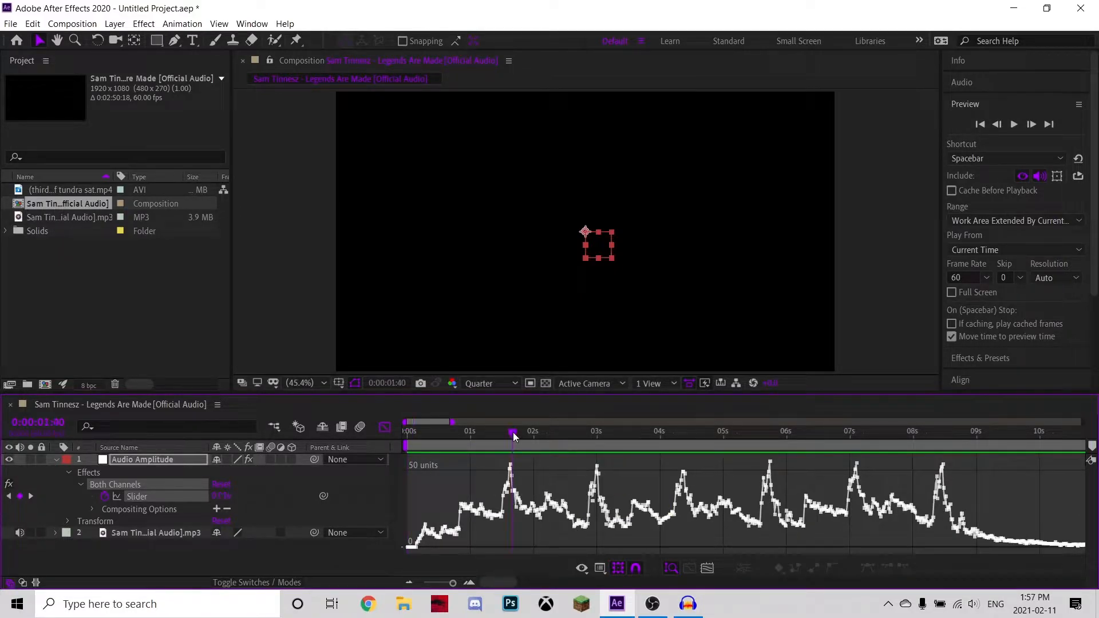
{"action": "left_click_drag", "start_coordinate": [509, 440], "coordinate": [503, 528]}
{"action": "key", "text": "space"}
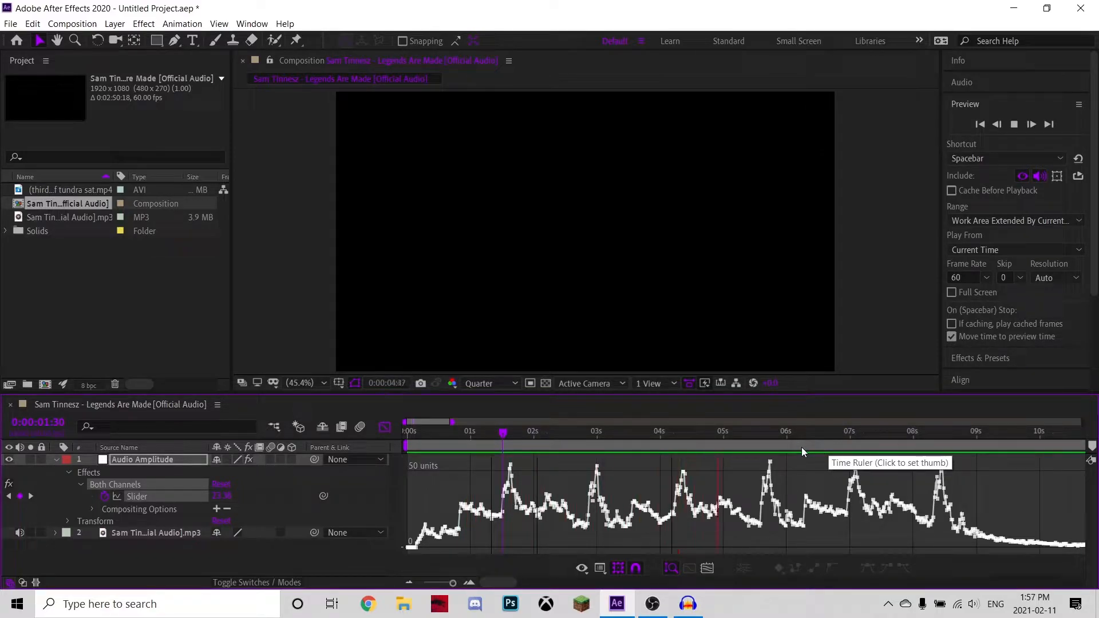
{"action": "key", "text": "space"}
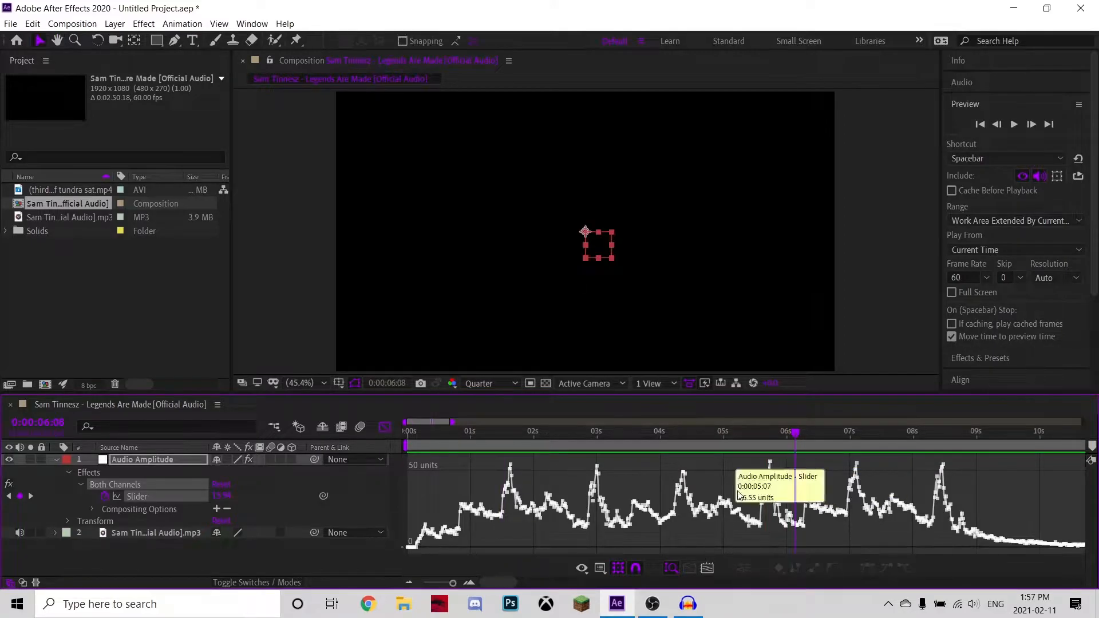
{"action": "mouse_move", "coordinate": [737, 448]}
{"action": "left_mouse_down"}
{"action": "mouse_move", "coordinate": [750, 441]}
{"action": "mouse_move", "coordinate": [734, 452]}
{"action": "mouse_move", "coordinate": [745, 464]}
{"action": "left_mouse_up"}
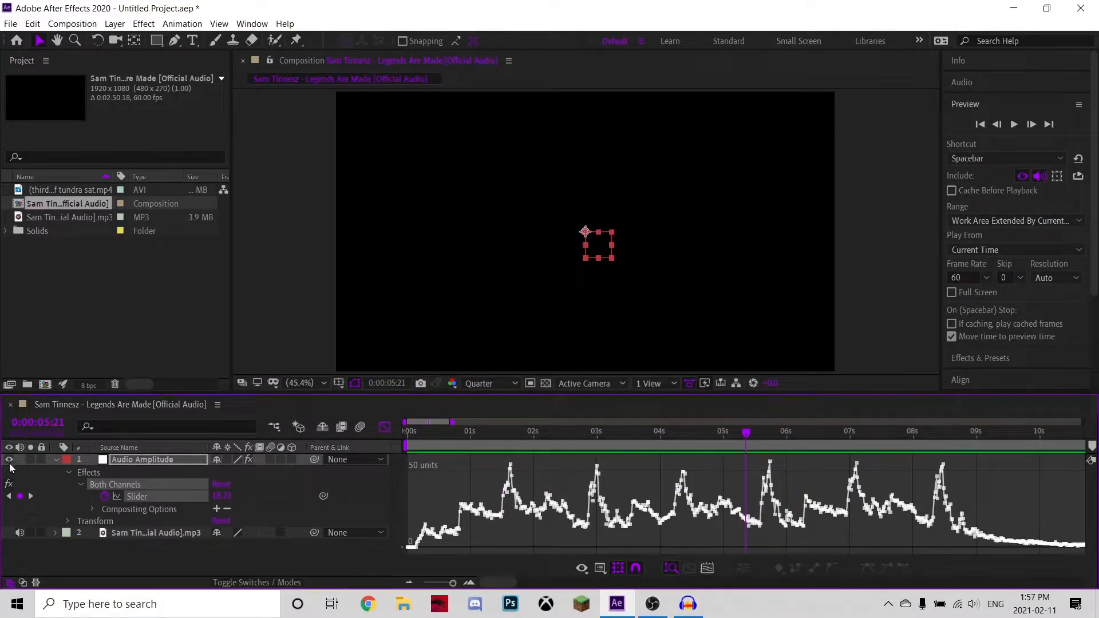
Delete the Audio Amplitude layer and close the Graph Editor.
{"action": "left_click", "coordinate": [55, 459]}
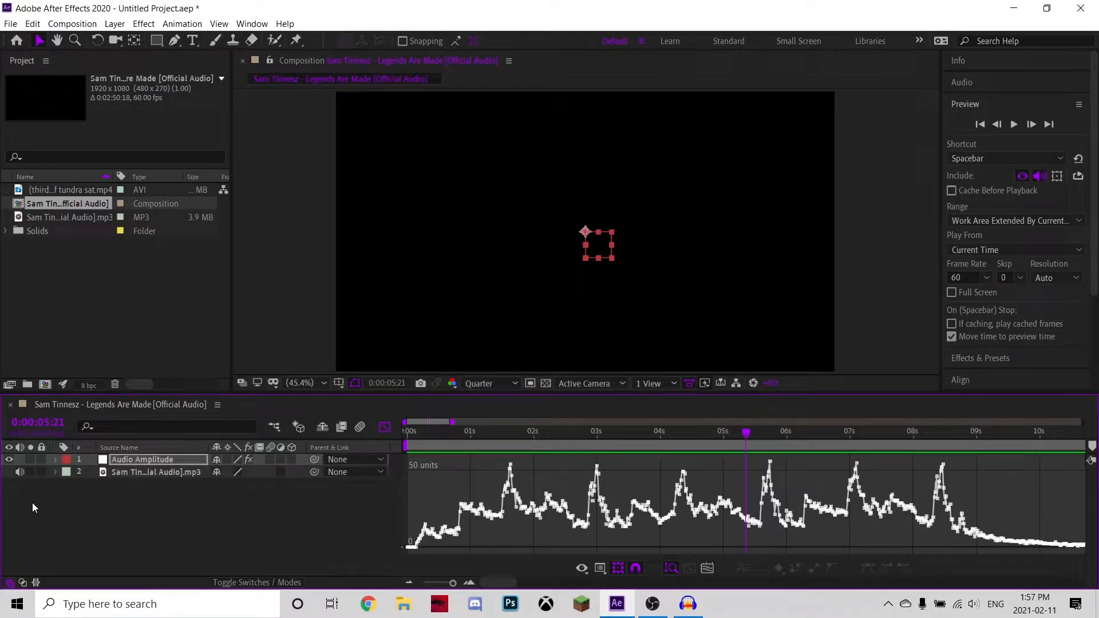
{"action": "left_click", "coordinate": [128, 459]}
{"action": "key", "text": "Delete"}
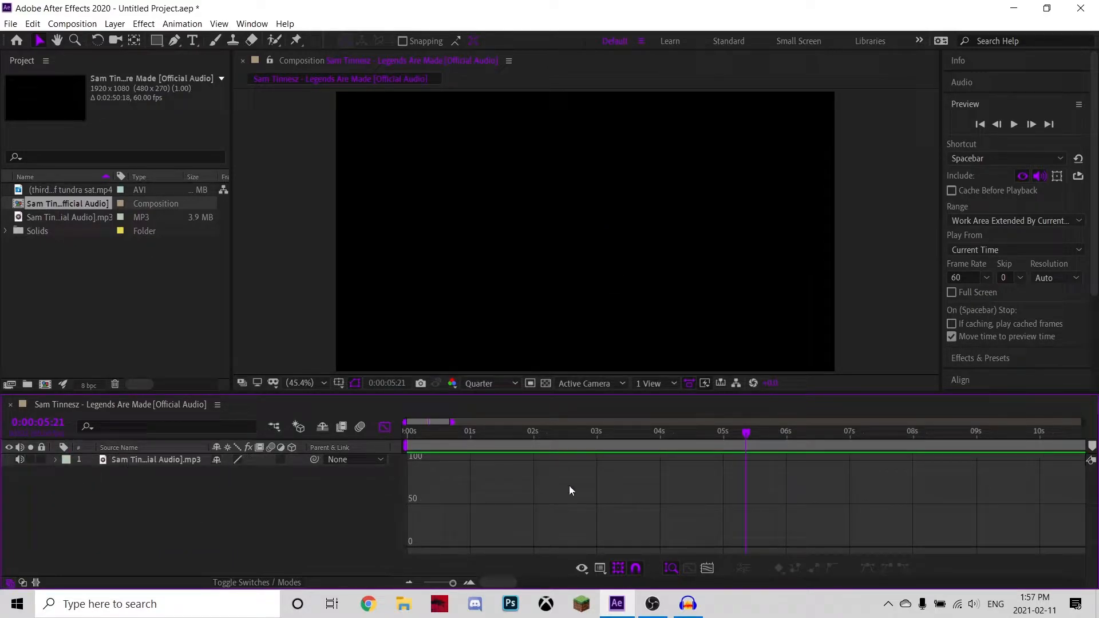
{"action": "left_click", "coordinate": [384, 427]}
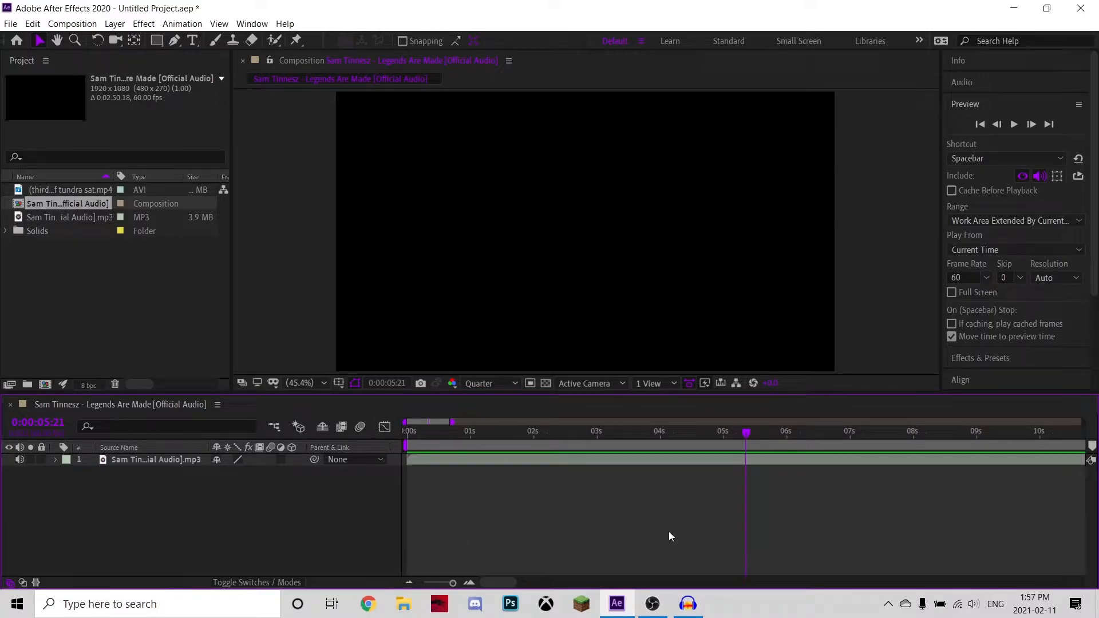
Switch to Audacity and open 'Sam Tinnesz - Legends Are Made [Official Audio]' from the HauntedVFX folder on the Desktop.
{"action": "left_click", "coordinate": [688, 608]}
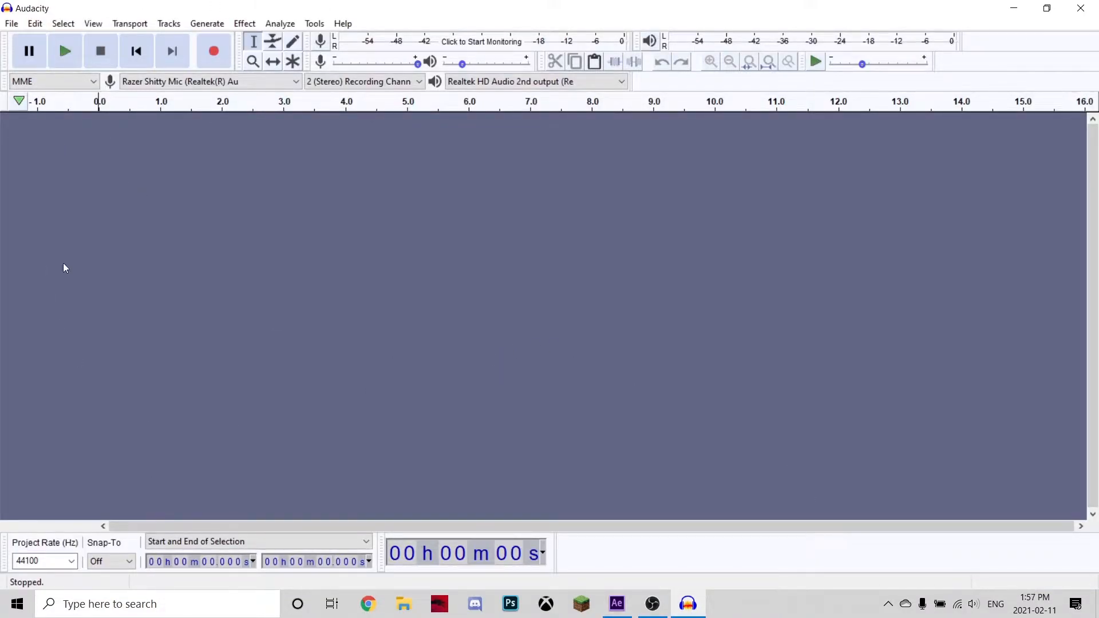
{"action": "left_click", "coordinate": [12, 23]}
{"action": "left_click", "coordinate": [50, 56]}
{"action": "left_click", "coordinate": [51, 172]}
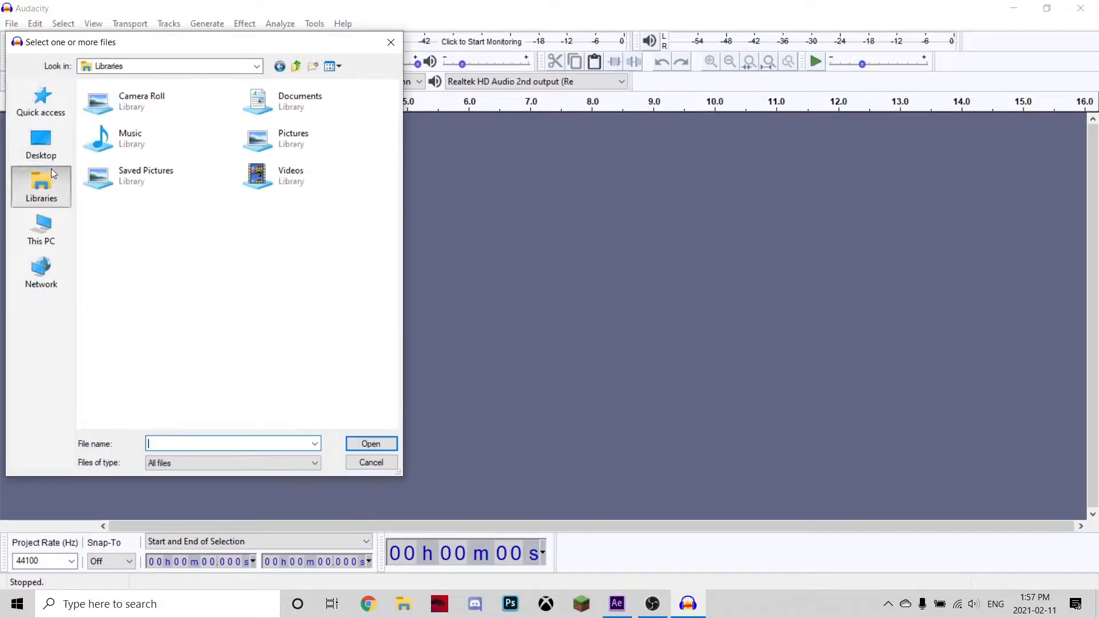
{"action": "left_click", "coordinate": [41, 144]}
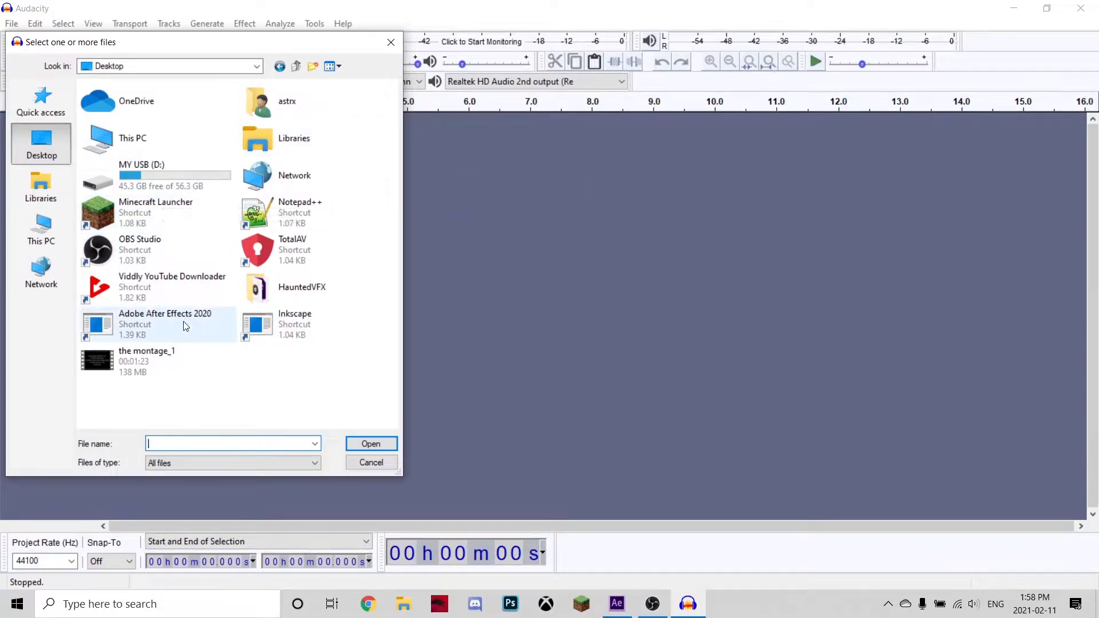
{"action": "double_click", "coordinate": [333, 298]}
{"action": "left_click", "coordinate": [158, 259]}
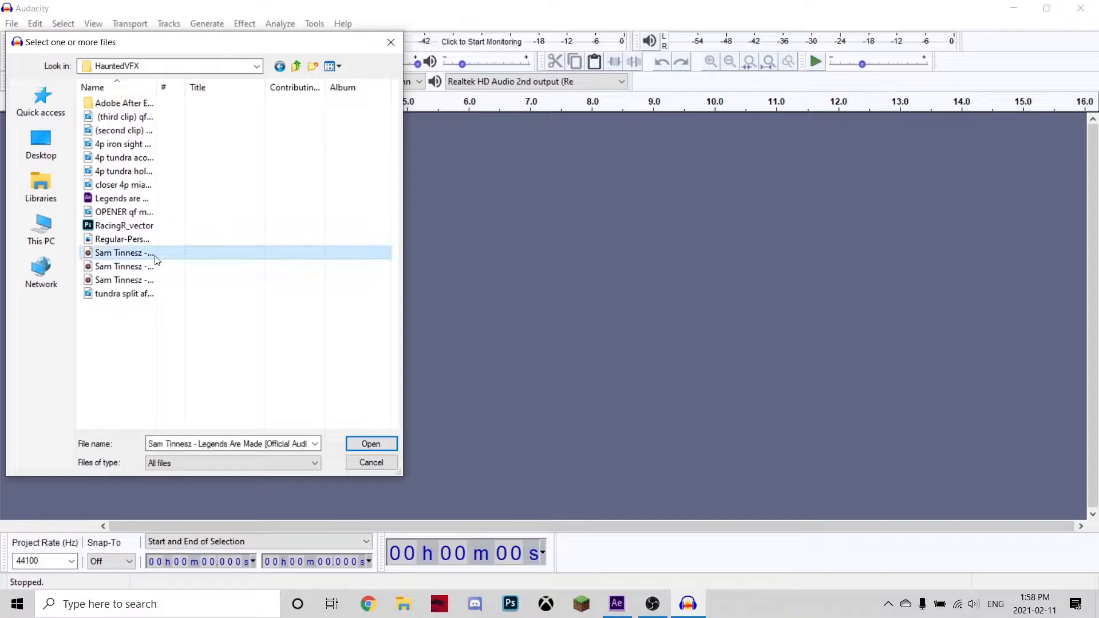
{"action": "left_click_drag", "start_coordinate": [155, 87], "coordinate": [259, 105]}
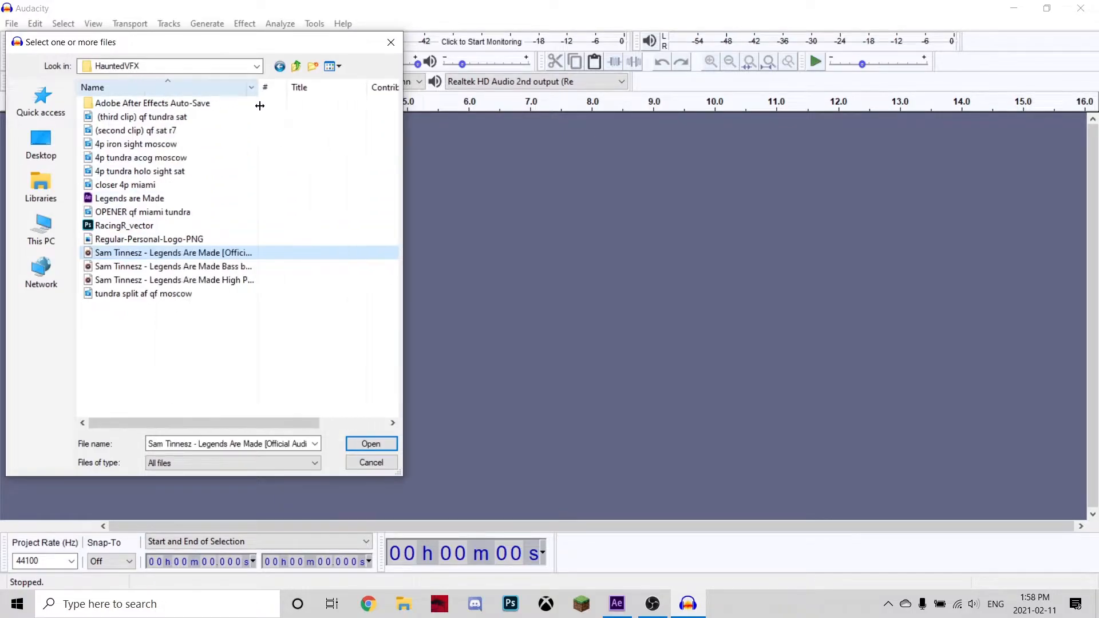
{"action": "double_click", "coordinate": [239, 257]}
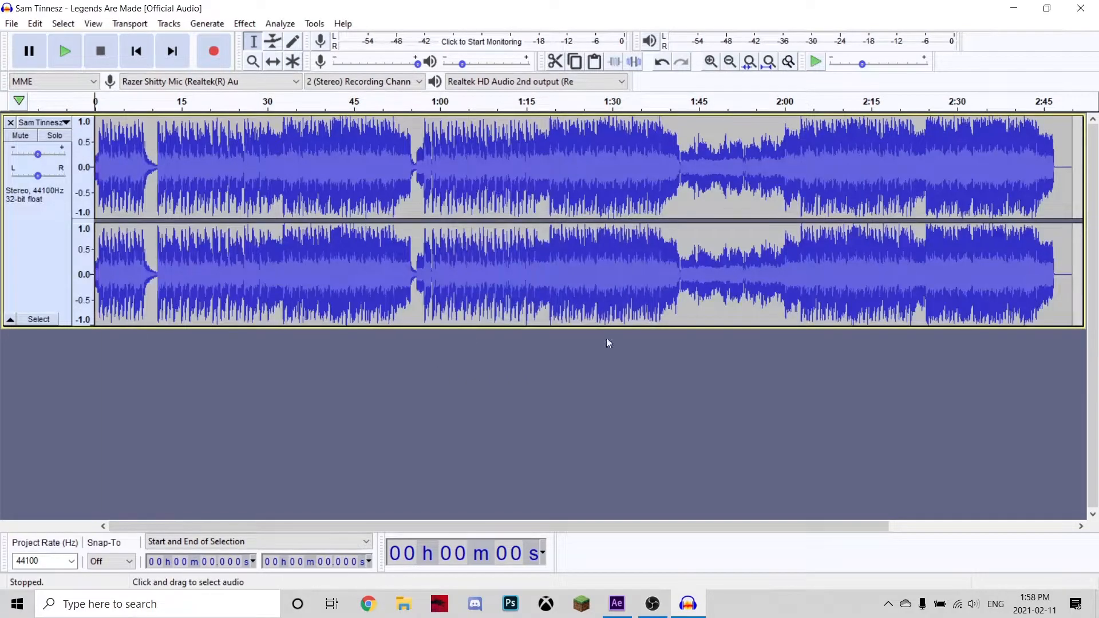
Select the whole track and normalize it with DC offset removal and peak amplitude of -1.0 dB.
{"action": "left_click_drag", "start_coordinate": [96, 276], "coordinate": [1044, 290]}
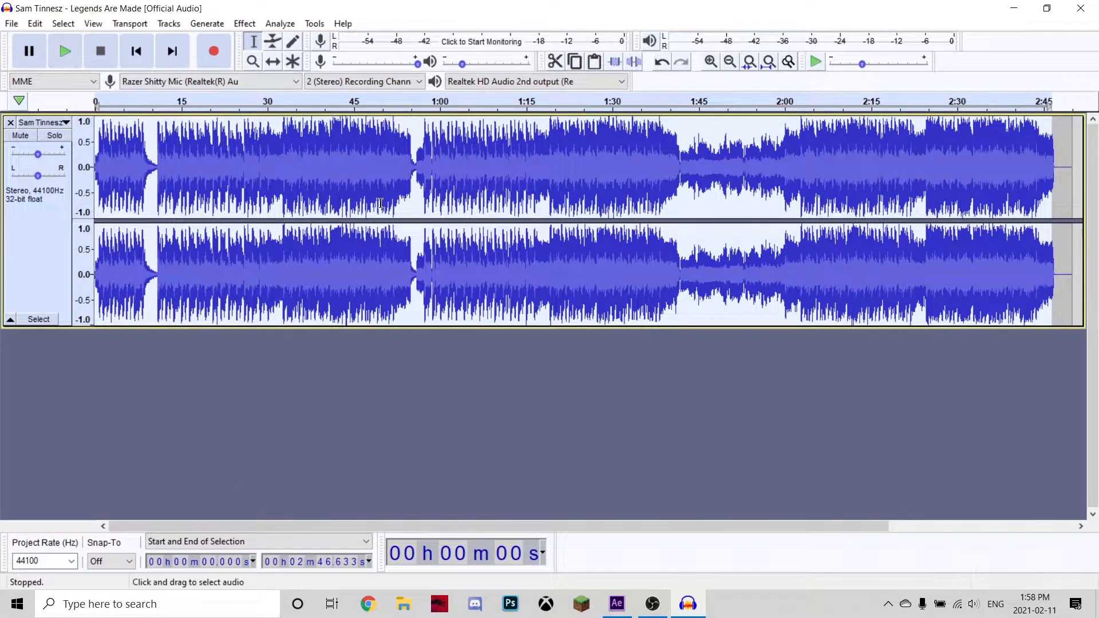
{"action": "left_click", "coordinate": [244, 24]}
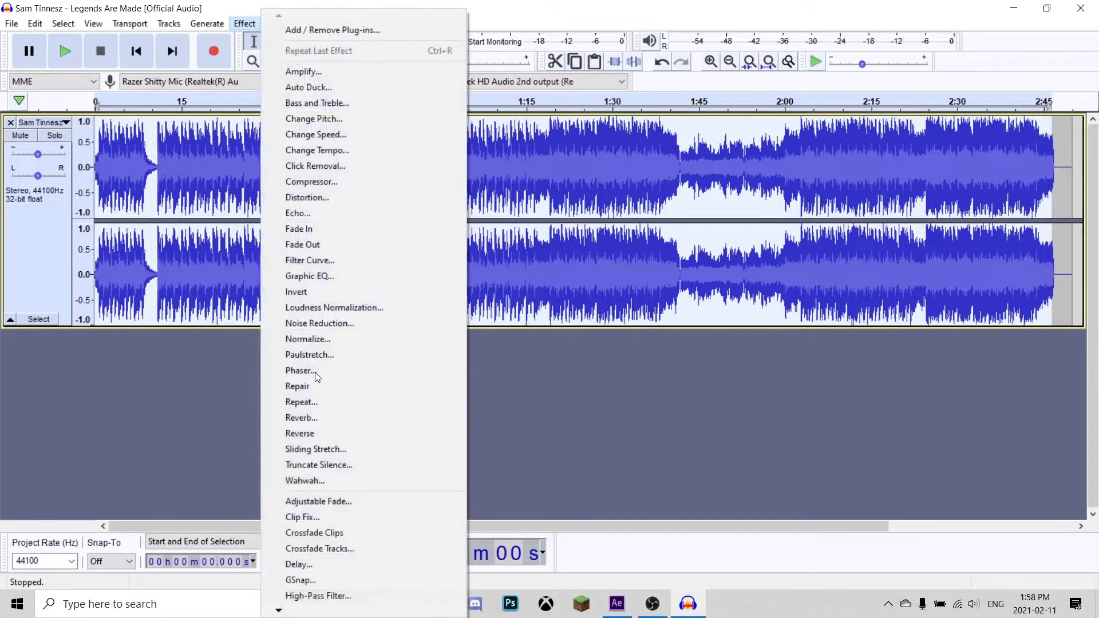
{"action": "left_click", "coordinate": [311, 340]}
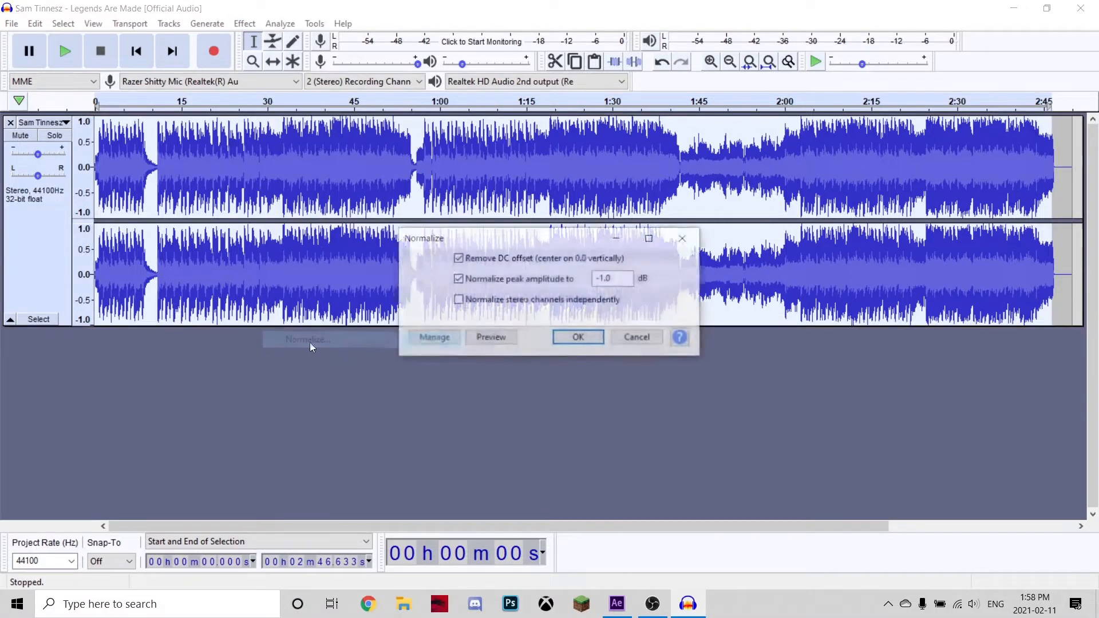
{"action": "left_click", "coordinate": [575, 339]}
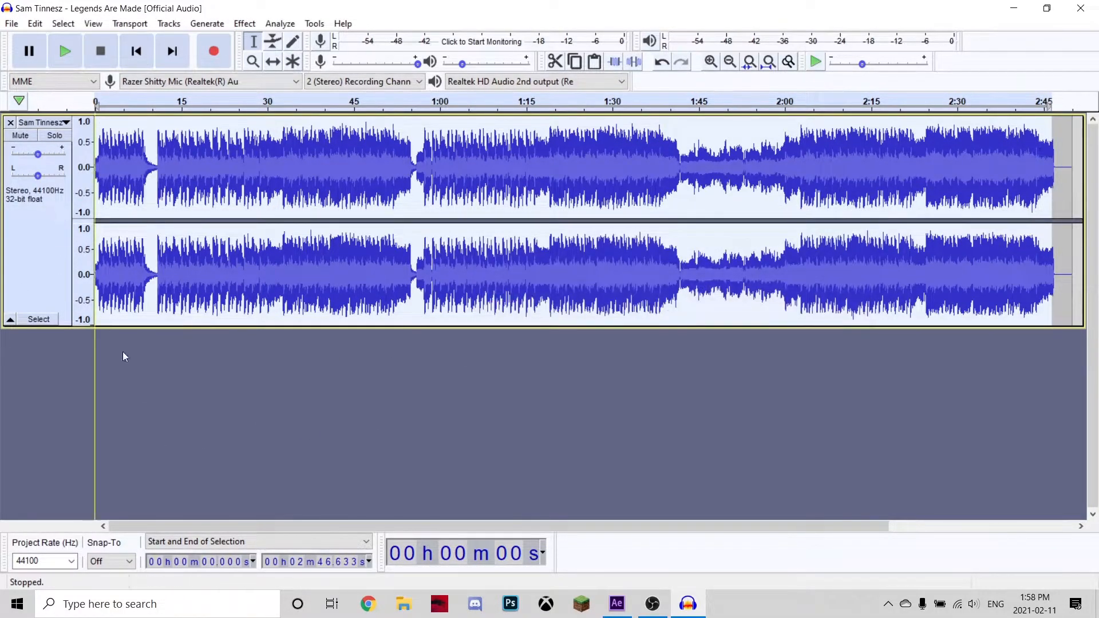
Apply a High-Pass Filter at 1000 Hz with 6 dB roll-off to the track.
{"action": "left_click", "coordinate": [246, 23]}
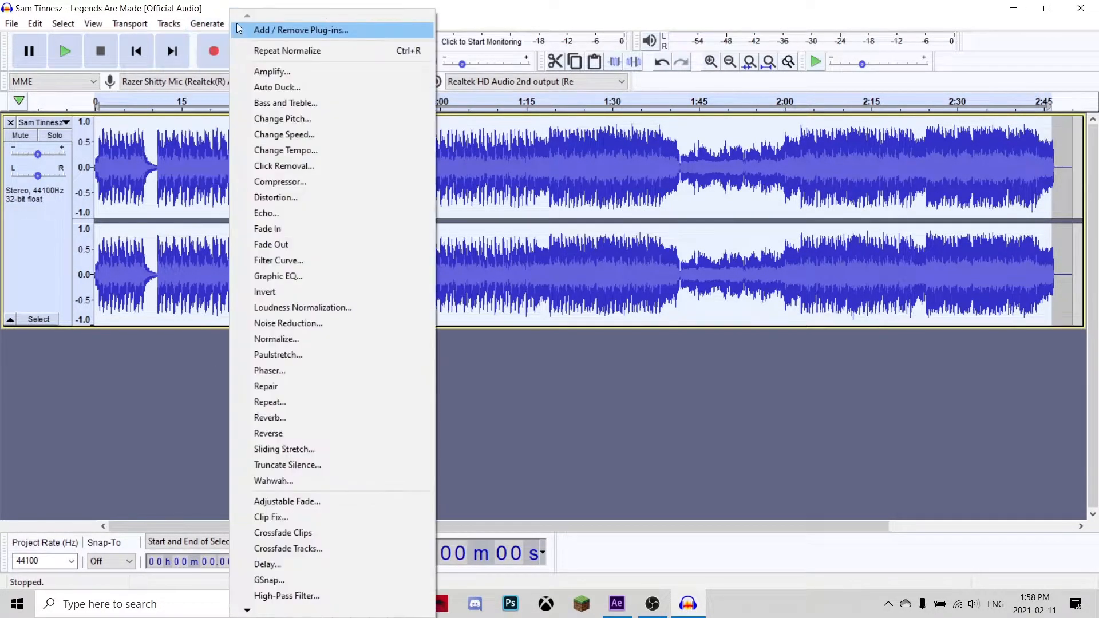
{"action": "left_click", "coordinate": [644, 3]}
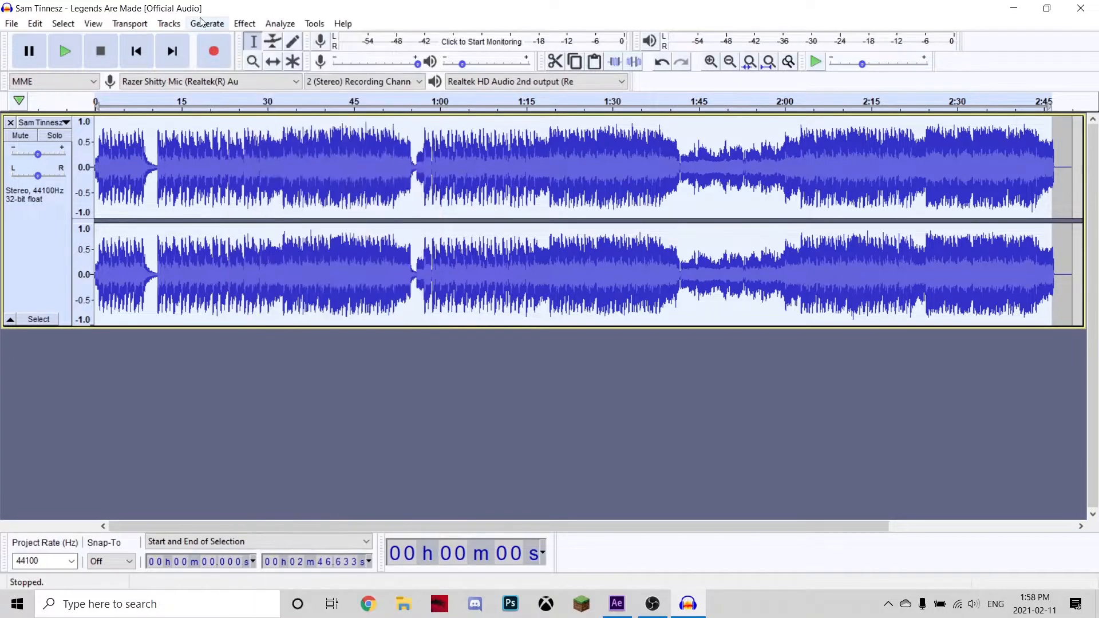
{"action": "left_click", "coordinate": [245, 23]}
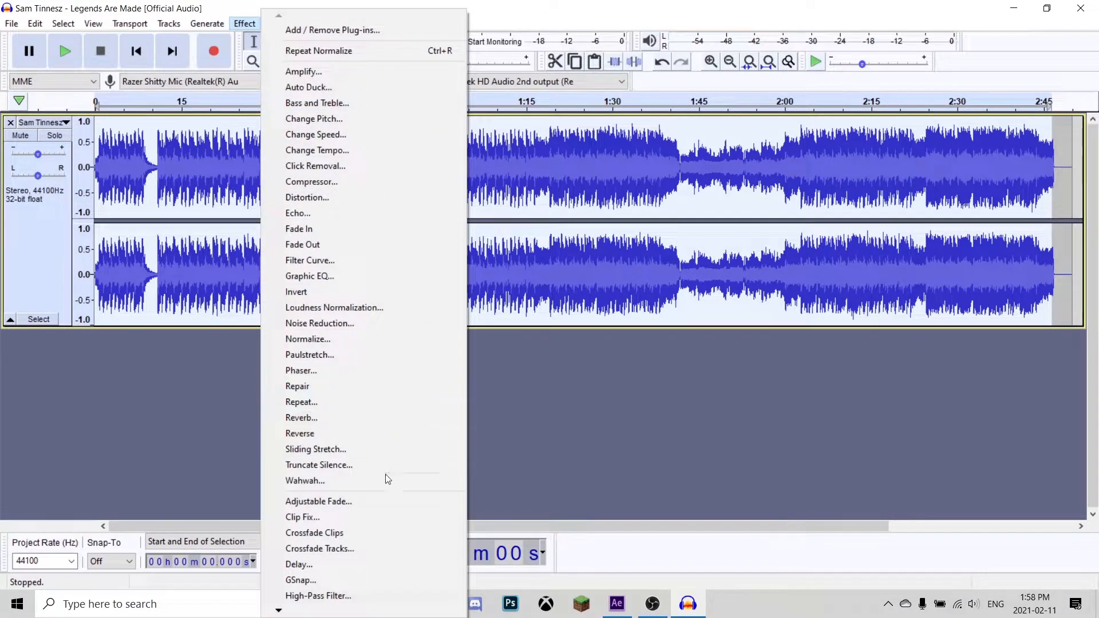
{"action": "mouse_move", "coordinate": [278, 610]}
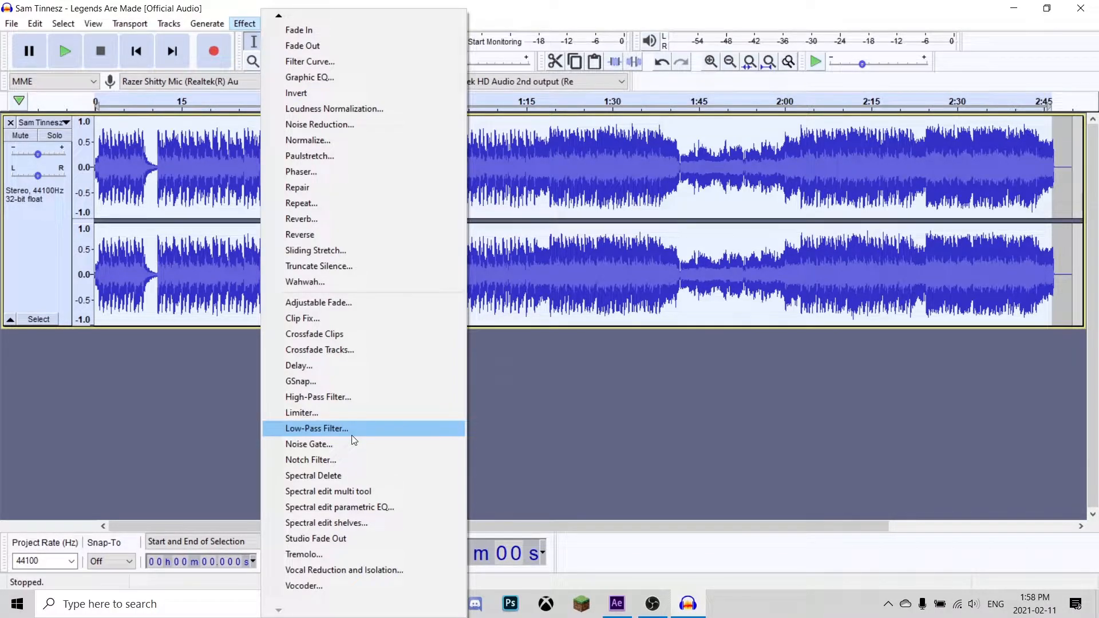
{"action": "left_click", "coordinate": [311, 393]}
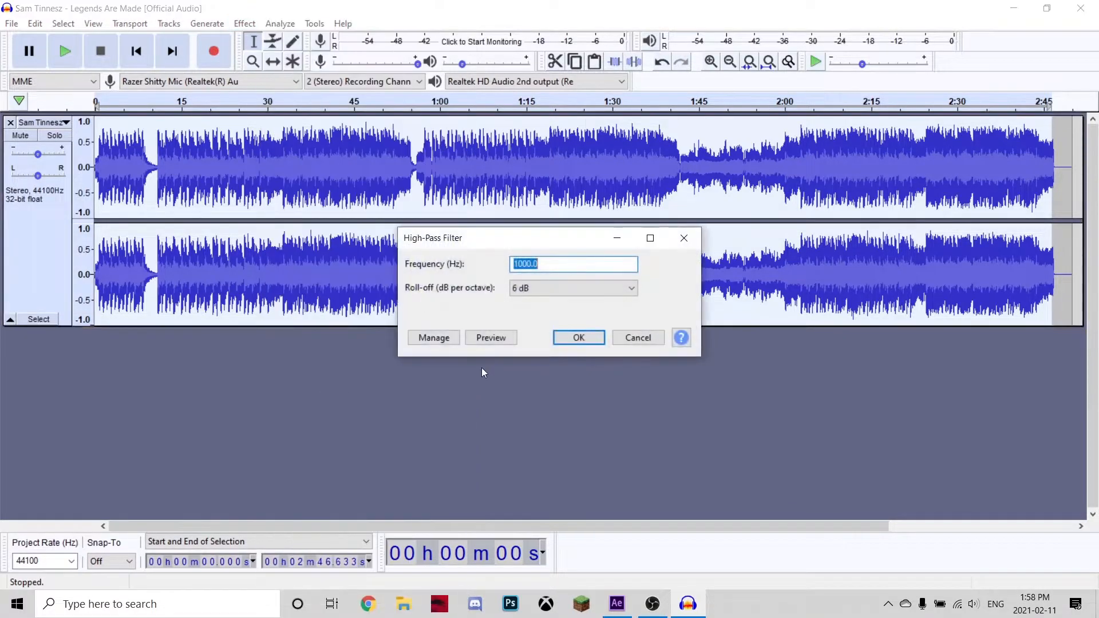
{"action": "left_click", "coordinate": [575, 338]}
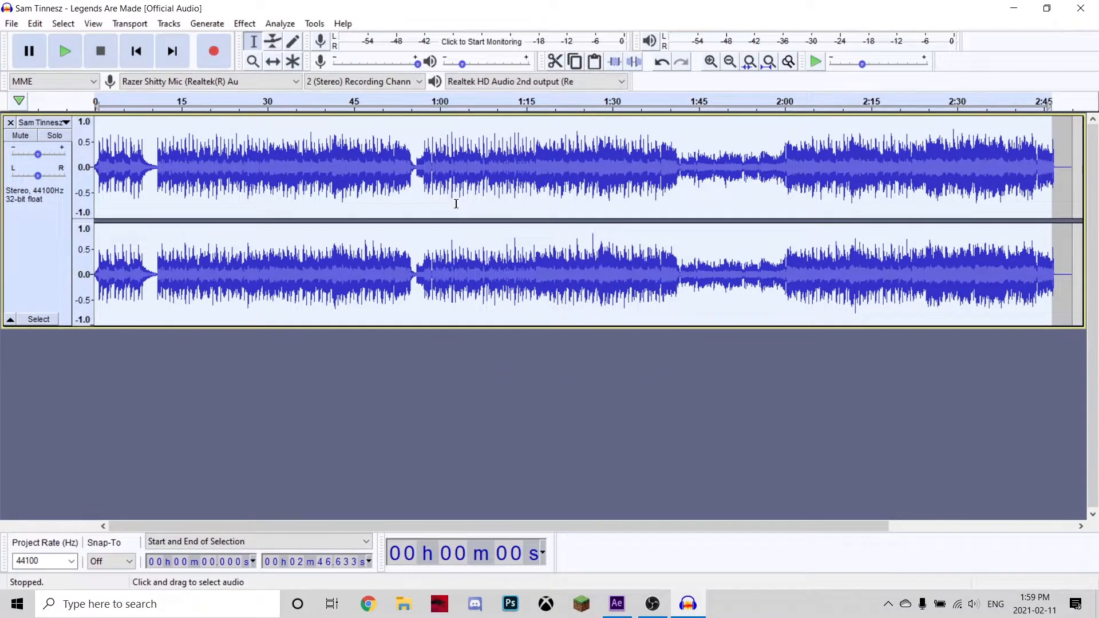
Preview the filtered track, then undo the High-Pass Filter.
{"action": "key", "text": "space"}
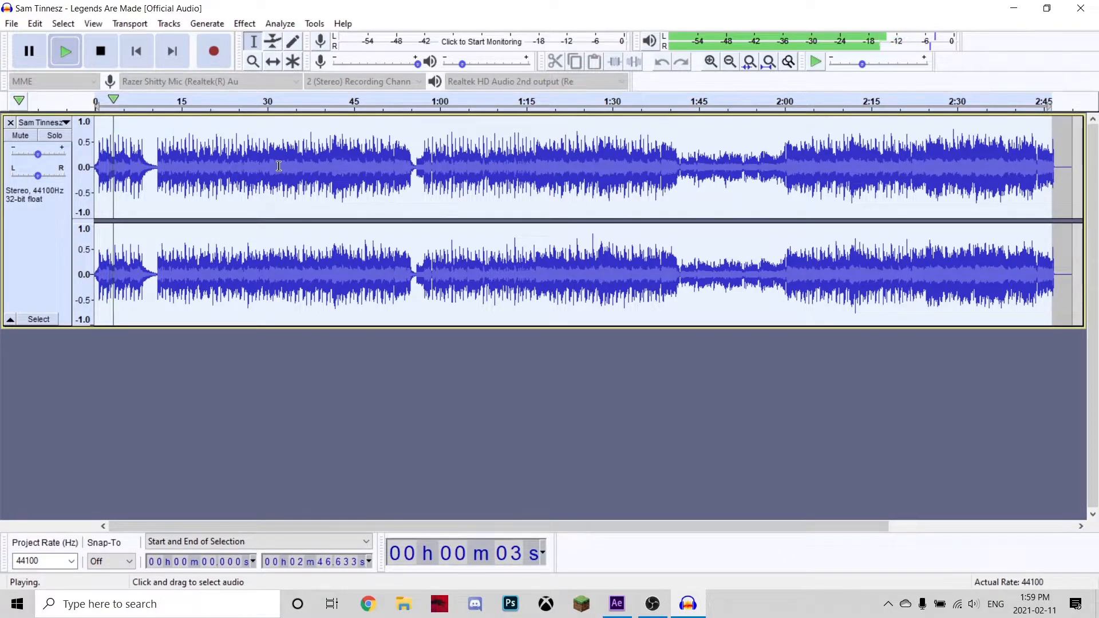
{"action": "key", "text": "space"}
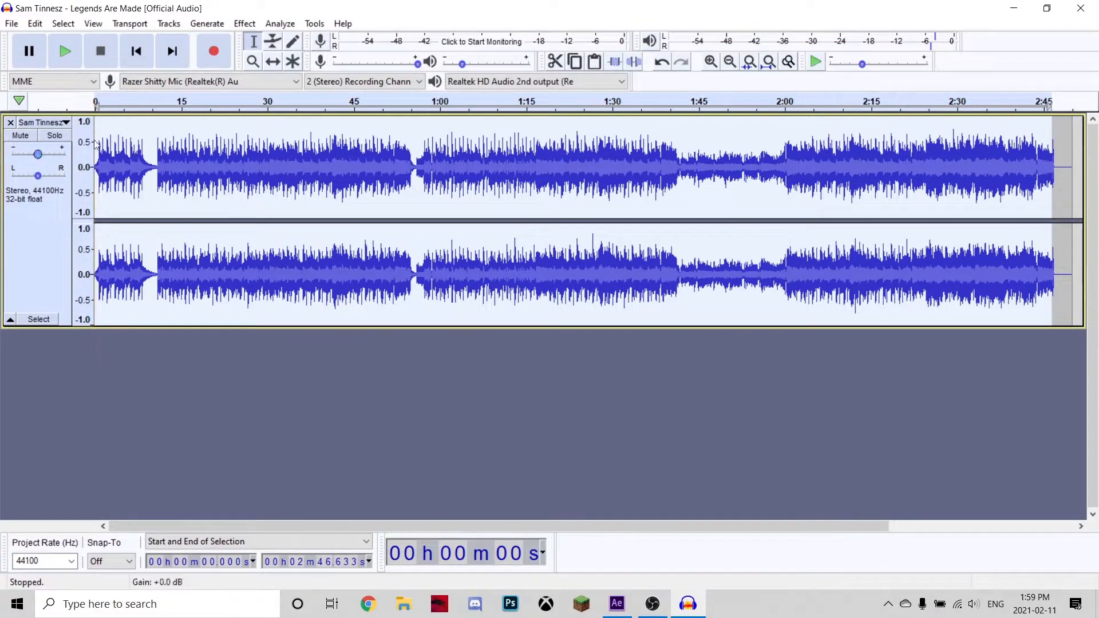
{"action": "key", "text": "ctrl+z"}
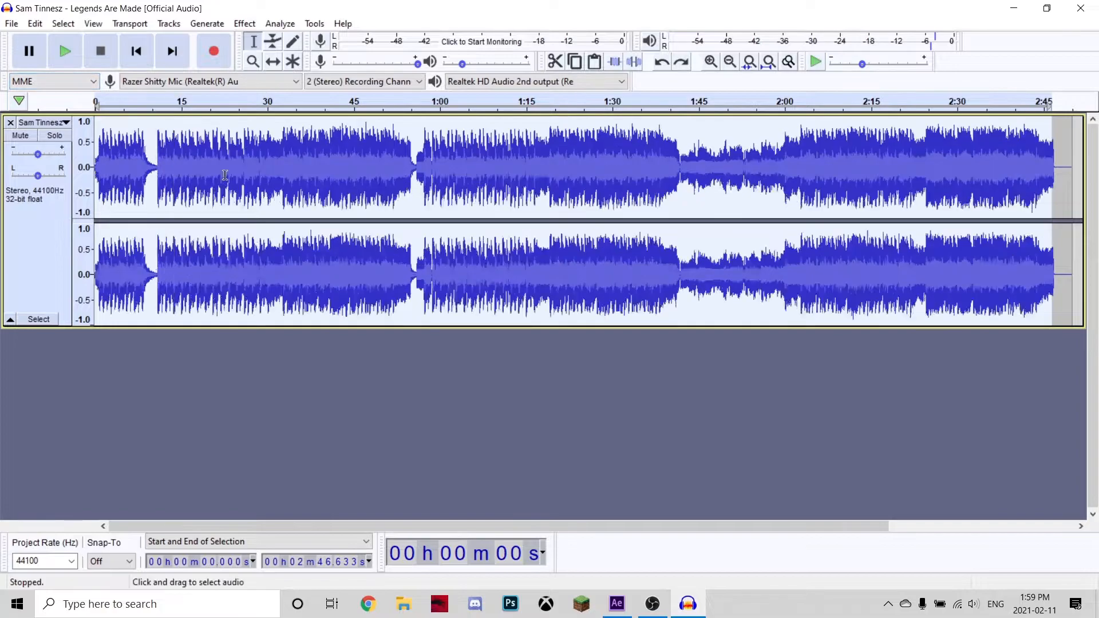
Apply a Low-Pass Filter at 1000 Hz with 6 dB roll-off and preview the result.
{"action": "left_click", "coordinate": [244, 23]}
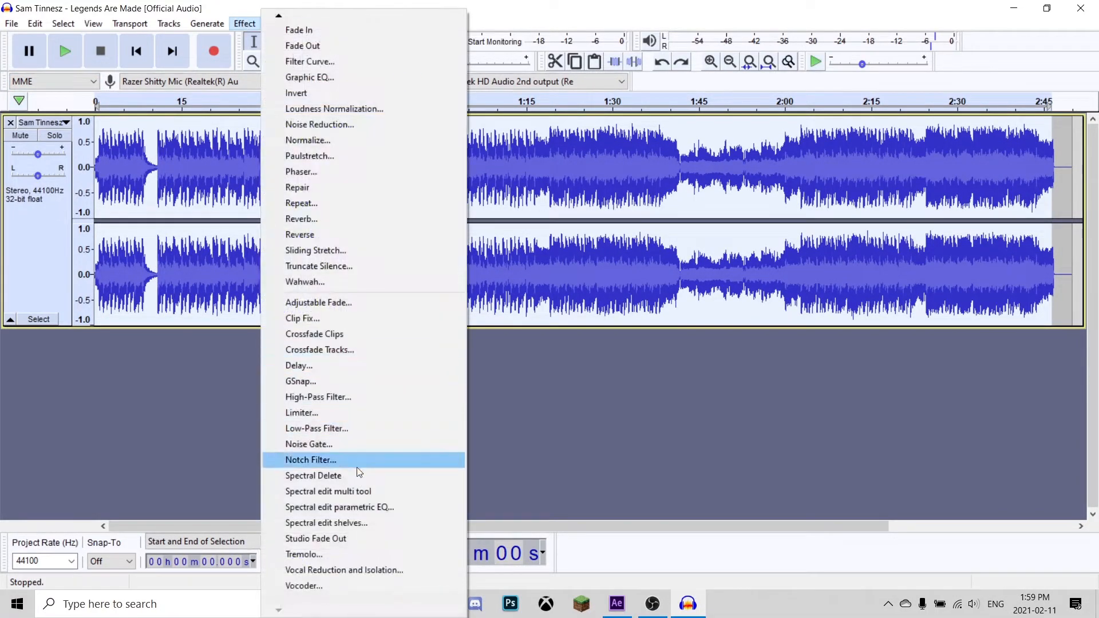
{"action": "left_click", "coordinate": [345, 427]}
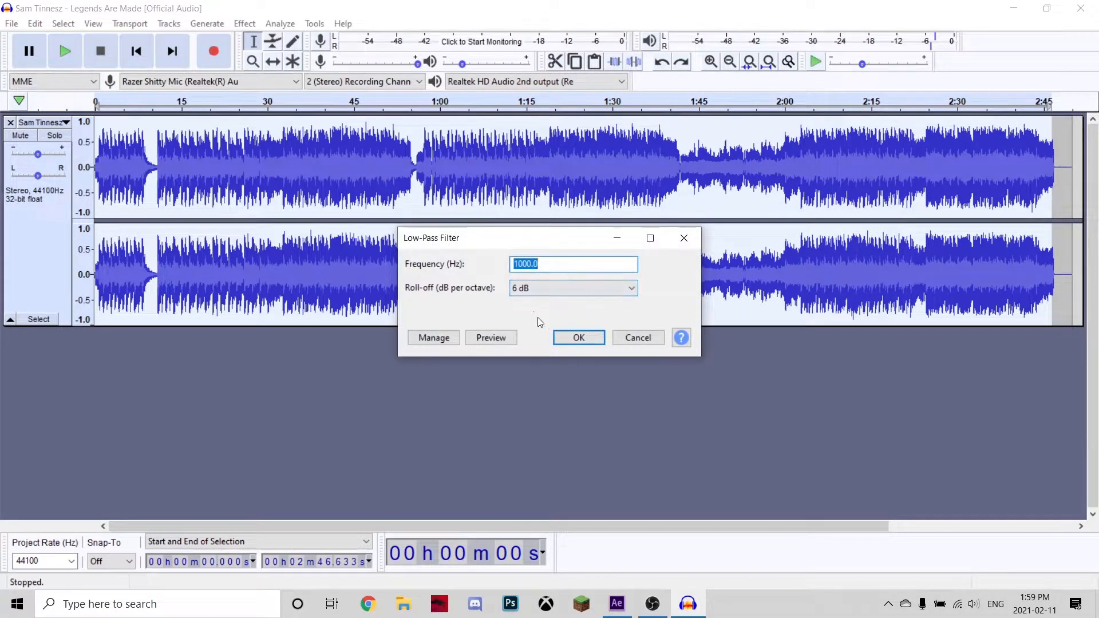
{"action": "left_click", "coordinate": [574, 337]}
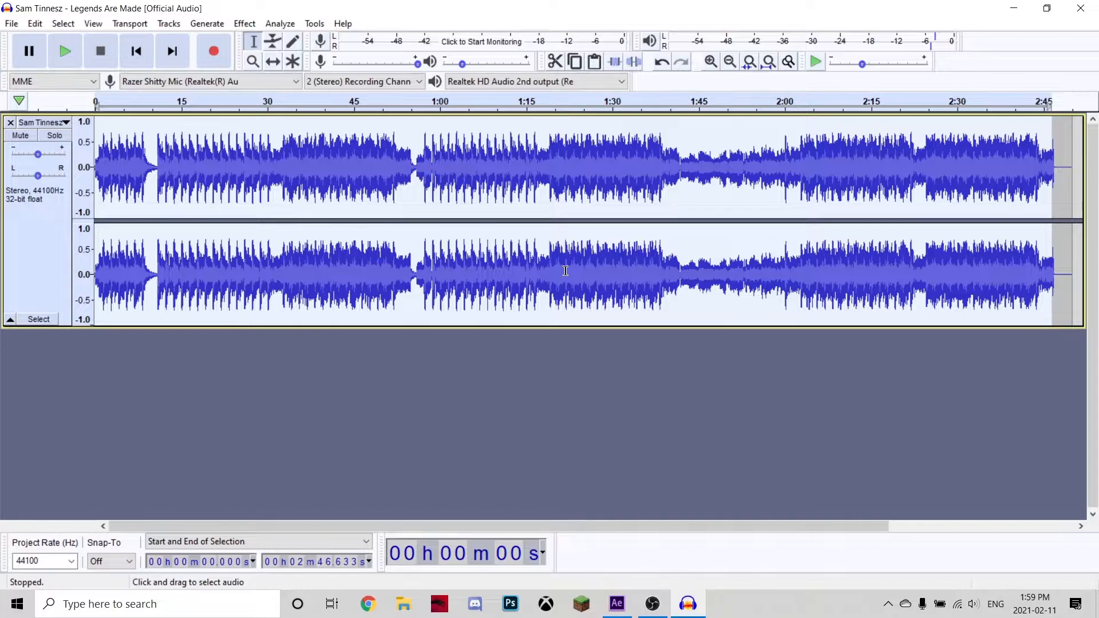
{"action": "key", "text": "space"}
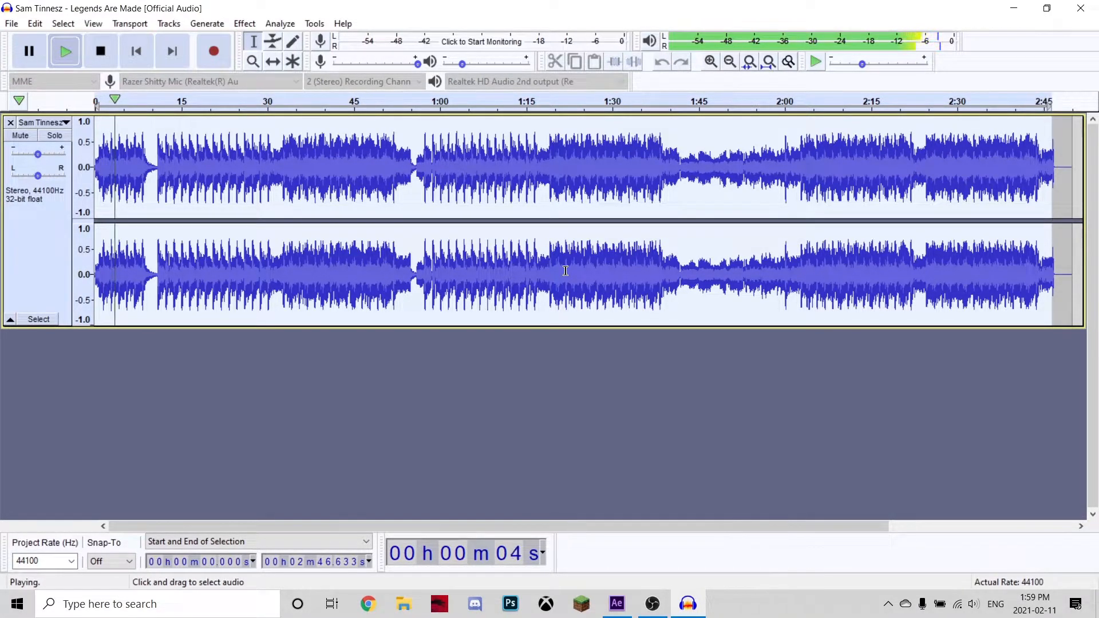
{"action": "key", "text": "space"}
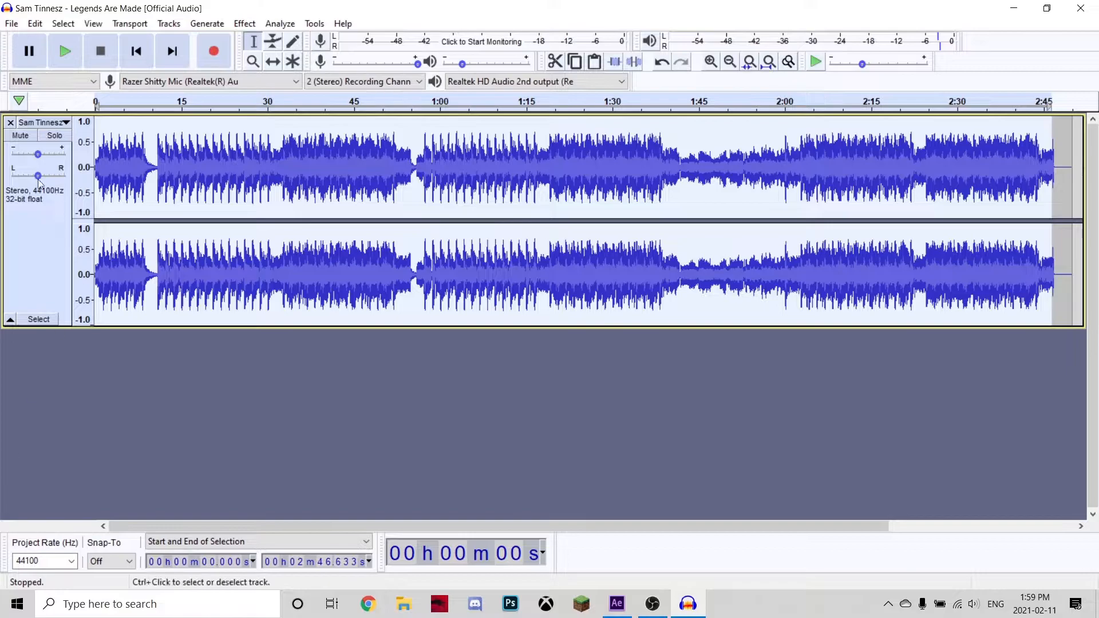
{"action": "left_click", "coordinate": [10, 25]}
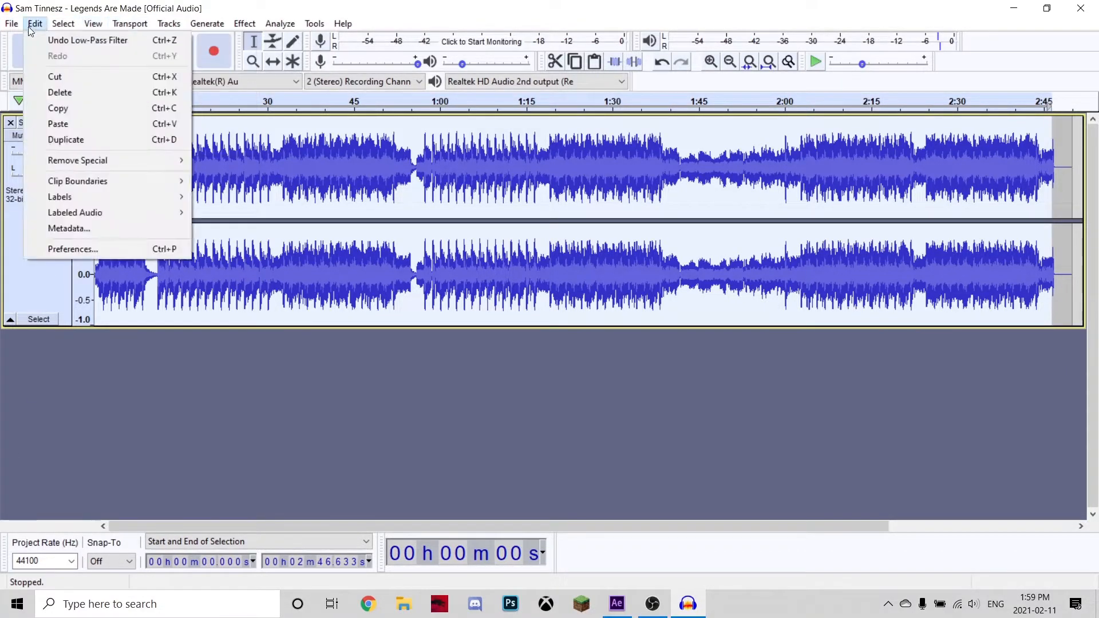
{"action": "mouse_move", "coordinate": [11, 24]}
{"action": "mouse_move", "coordinate": [57, 129]}
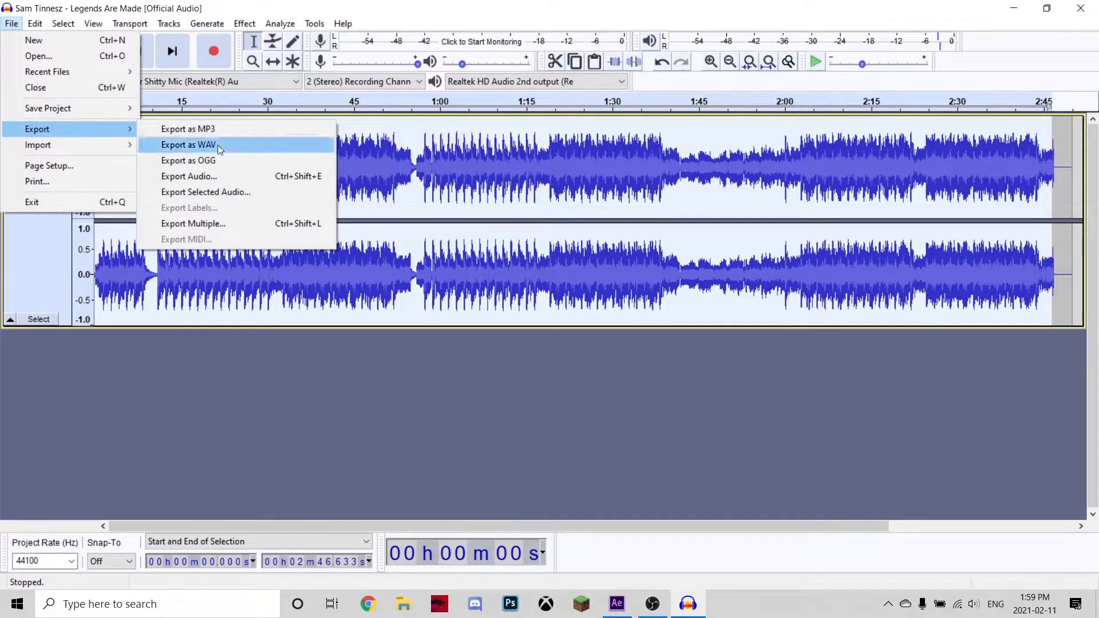
{"action": "left_click", "coordinate": [218, 132]}
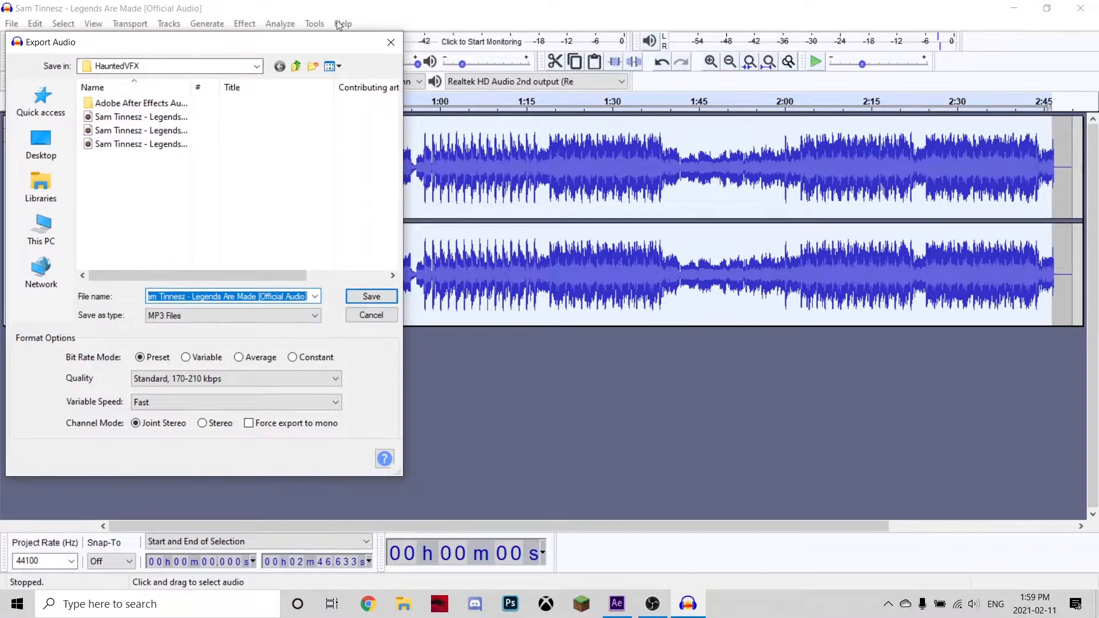
{"action": "left_click", "coordinate": [391, 42]}
Close Audacity without saving the project.
{"action": "left_click", "coordinate": [1081, 8]}
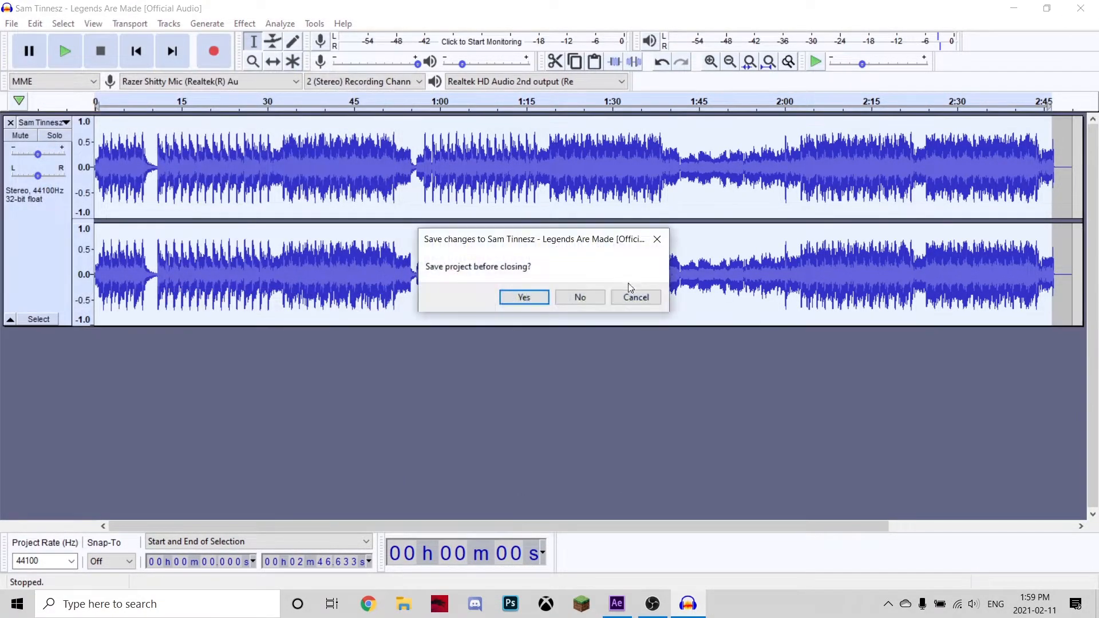
{"action": "left_click", "coordinate": [581, 299]}
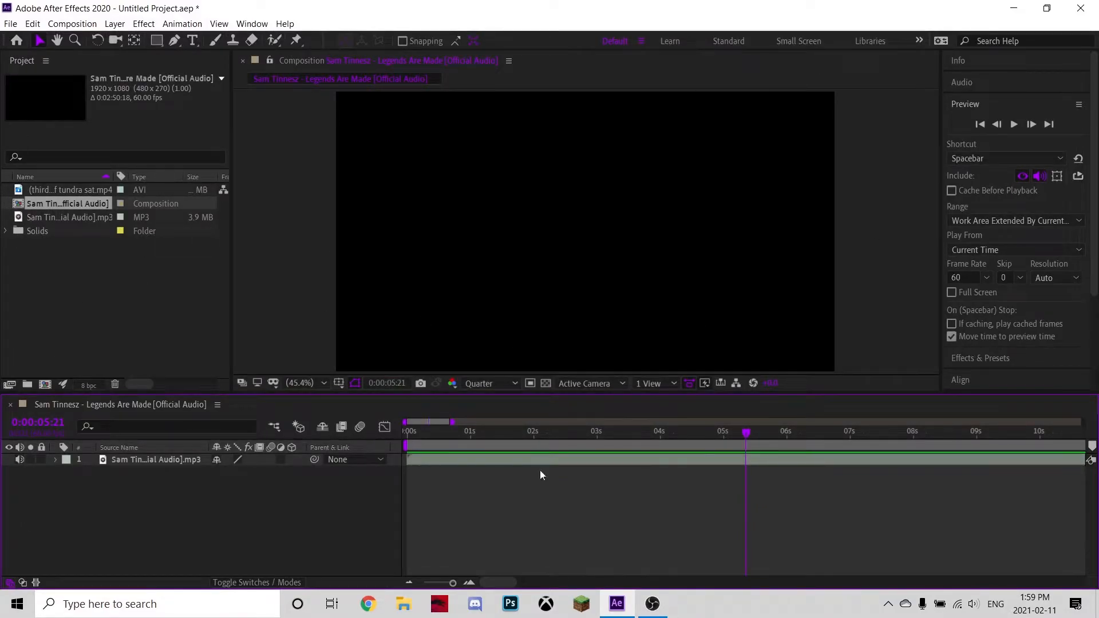
Open the HauntedVFX folder and import the 'Sam Tinnesz - Legends Are Made Bass boosted' MP3 into the After Effects project.
{"action": "left_click", "coordinate": [1011, 7]}
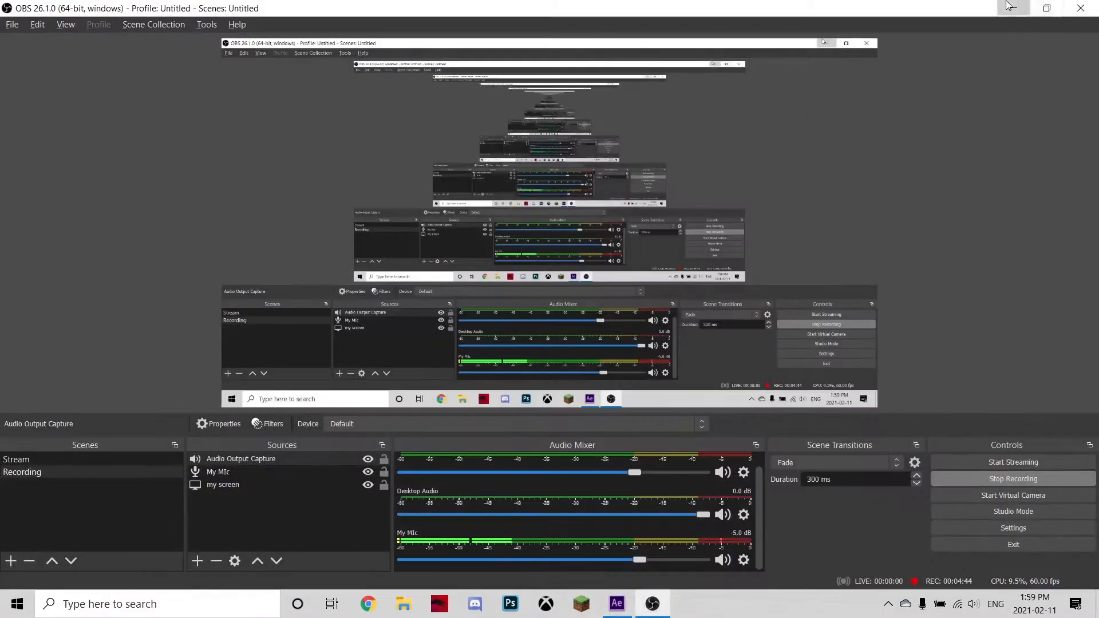
{"action": "left_click", "coordinate": [1010, 7]}
{"action": "double_click", "coordinate": [1062, 29]}
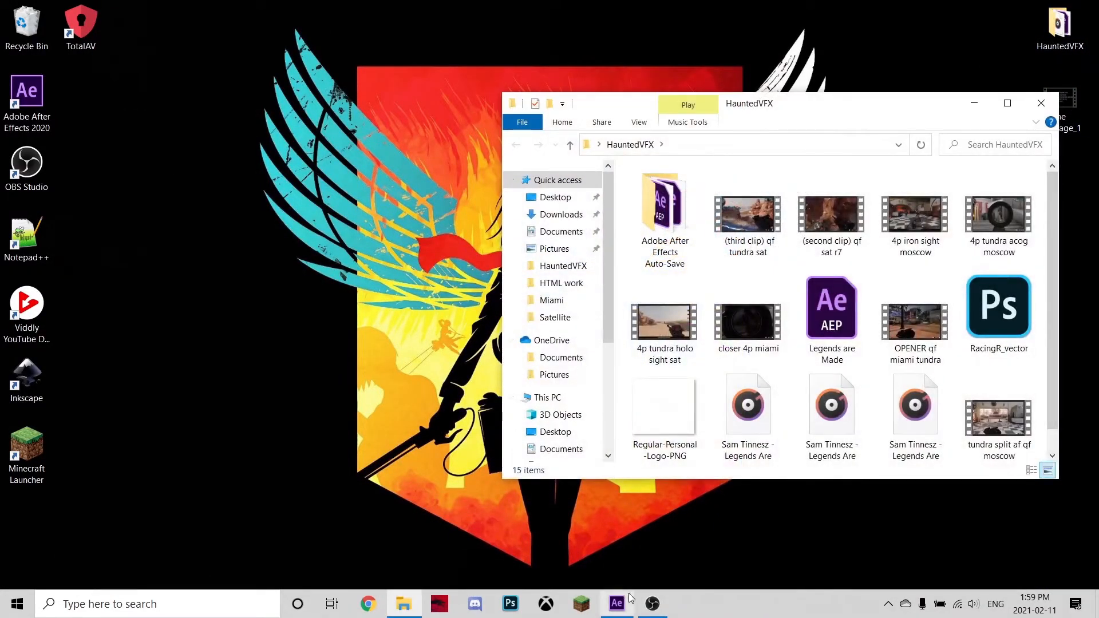
{"action": "left_click", "coordinate": [629, 596]}
{"action": "key", "text": "alt+Tab"}
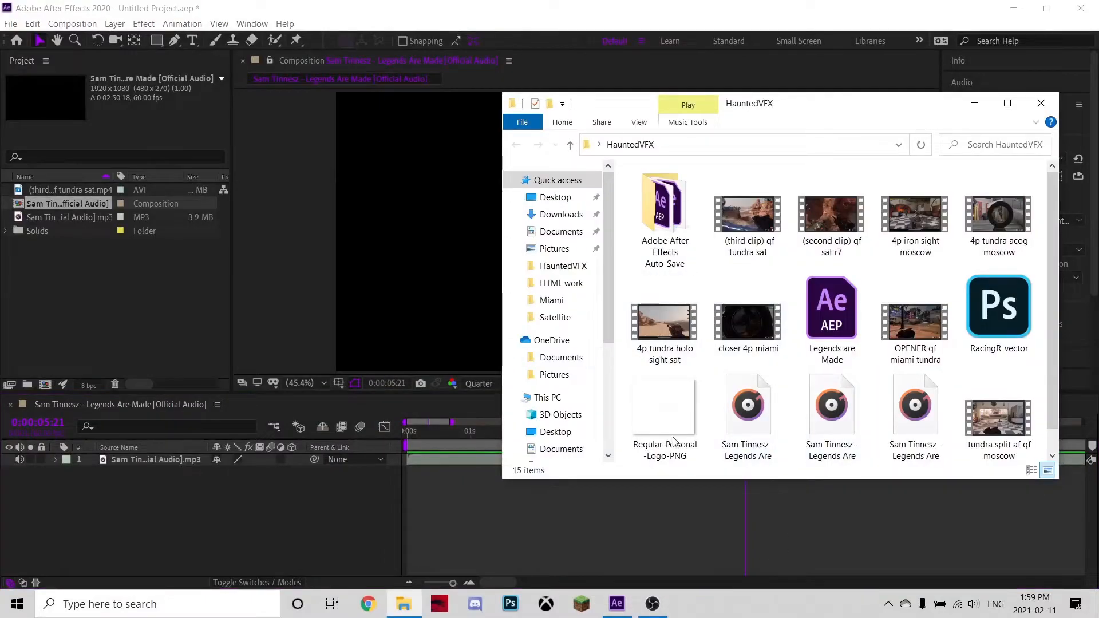
{"action": "scroll", "coordinate": [847, 409], "scroll_direction": "down", "scroll_amount": 1}
{"action": "left_click_drag", "start_coordinate": [850, 413], "coordinate": [30, 276]}
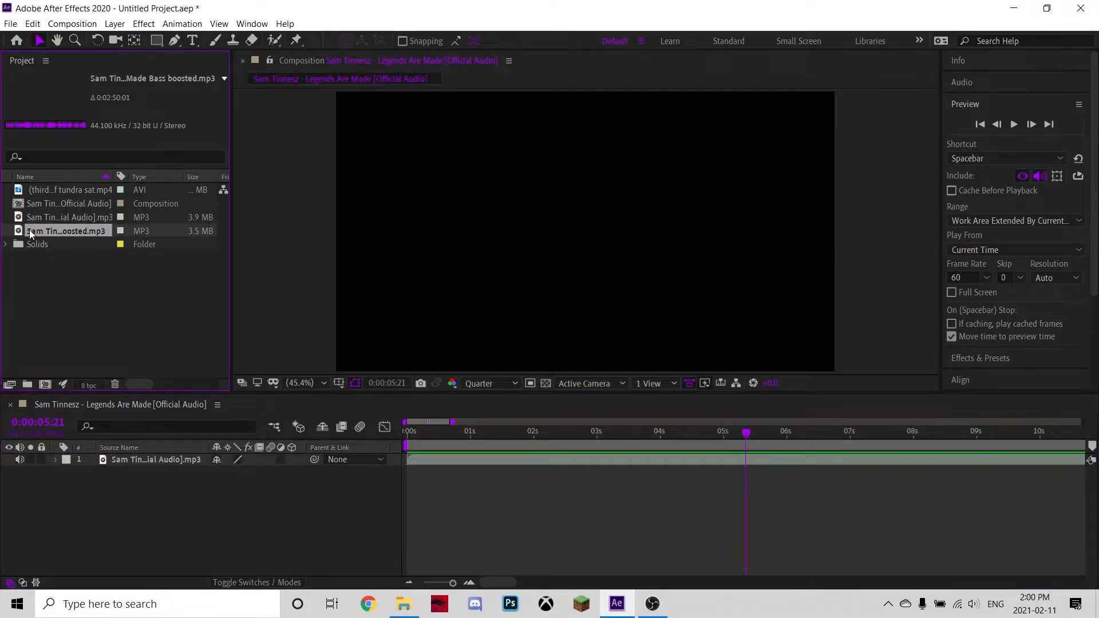
Add the bass-boosted MP3 to the composition and convert its audio to keyframes.
{"action": "left_click_drag", "start_coordinate": [33, 231], "coordinate": [98, 497]}
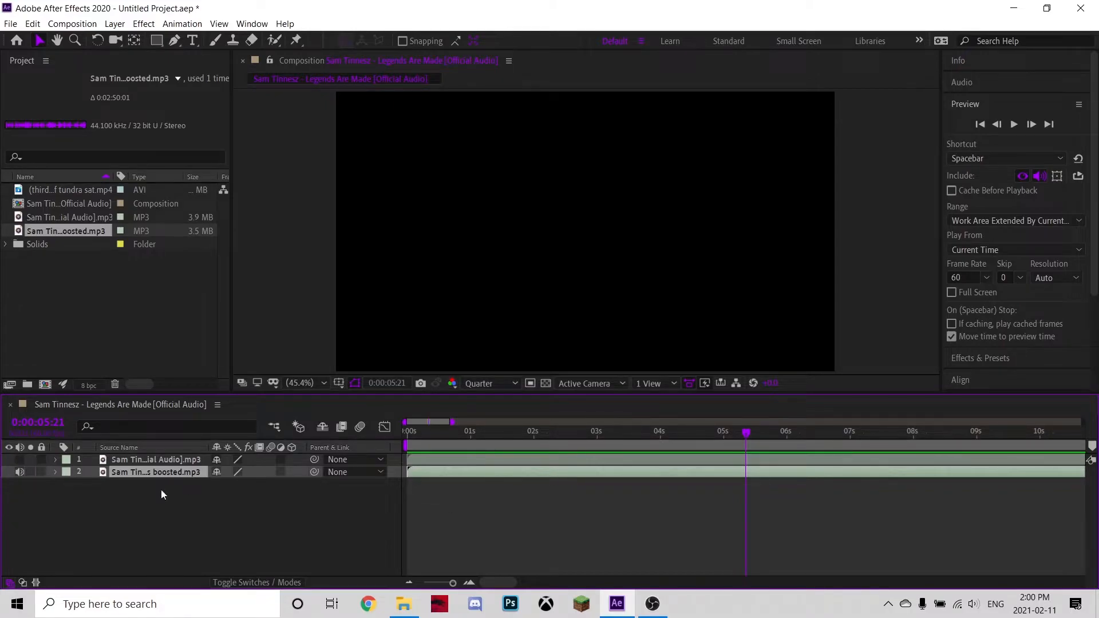
{"action": "right_click", "coordinate": [517, 466]}
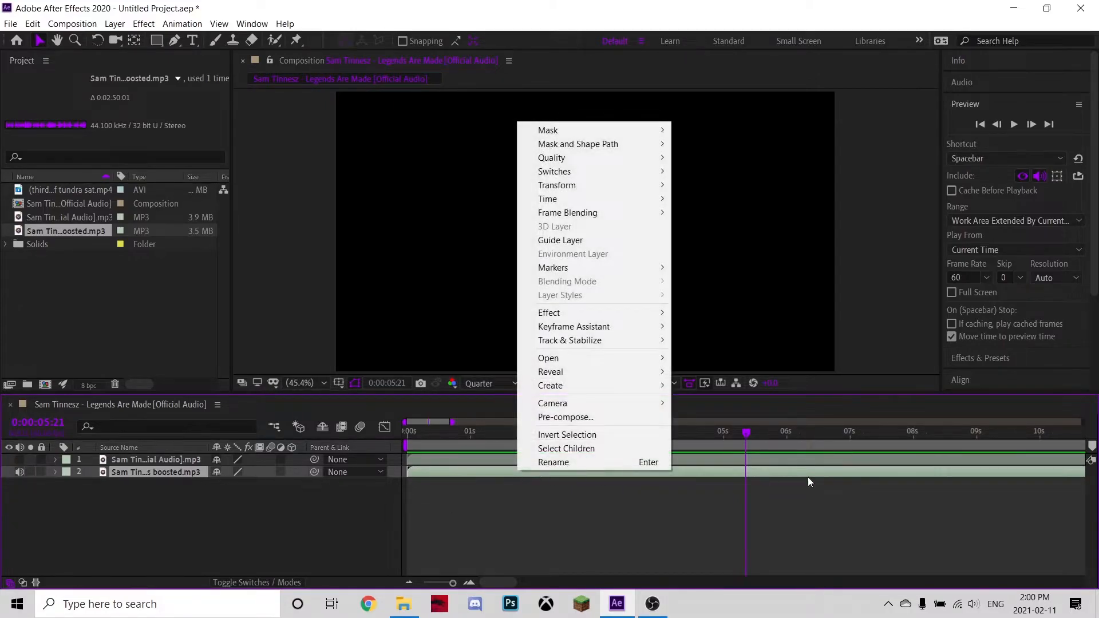
{"action": "mouse_move", "coordinate": [634, 324]}
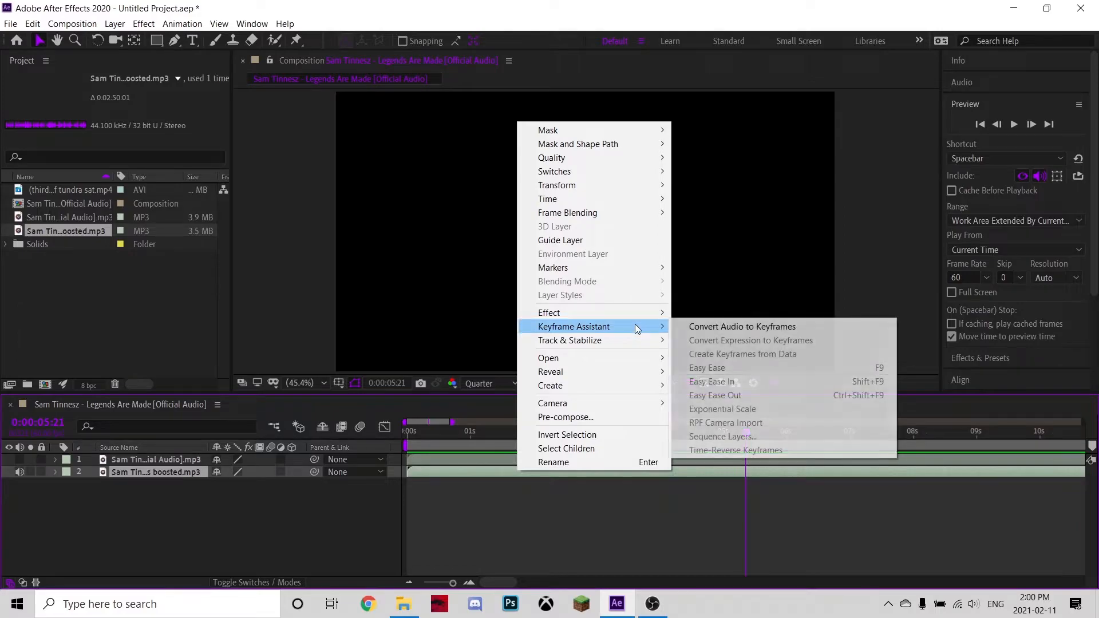
{"action": "left_click", "coordinate": [791, 325]}
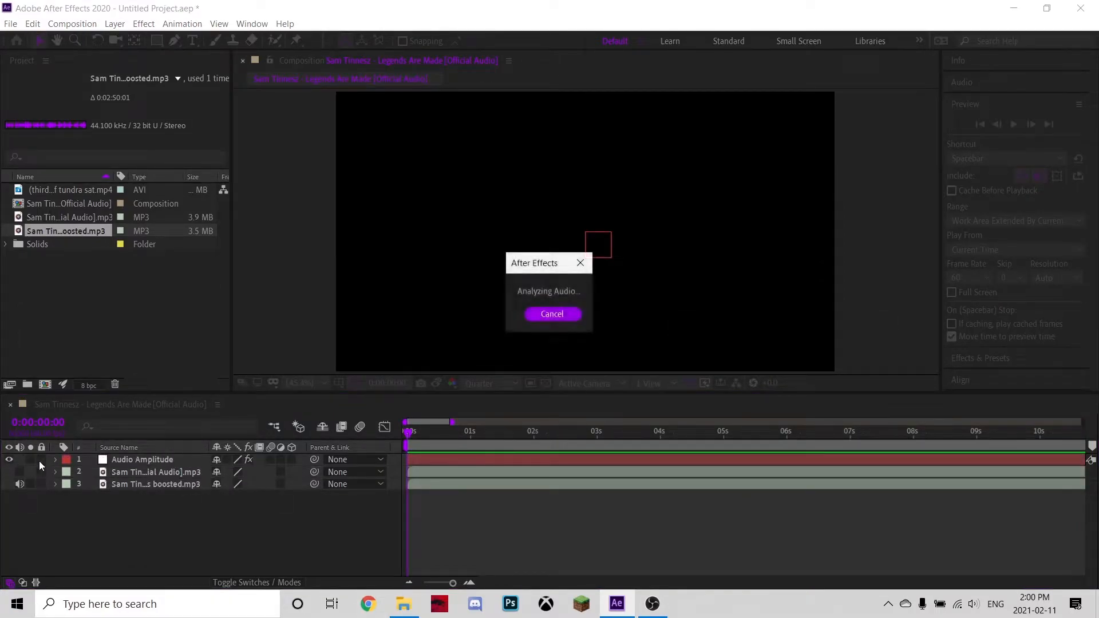
Delete the Left Channel and Right Channel effects from the new Audio Amplitude layer, keeping Both Channels.
{"action": "left_click", "coordinate": [59, 460]}
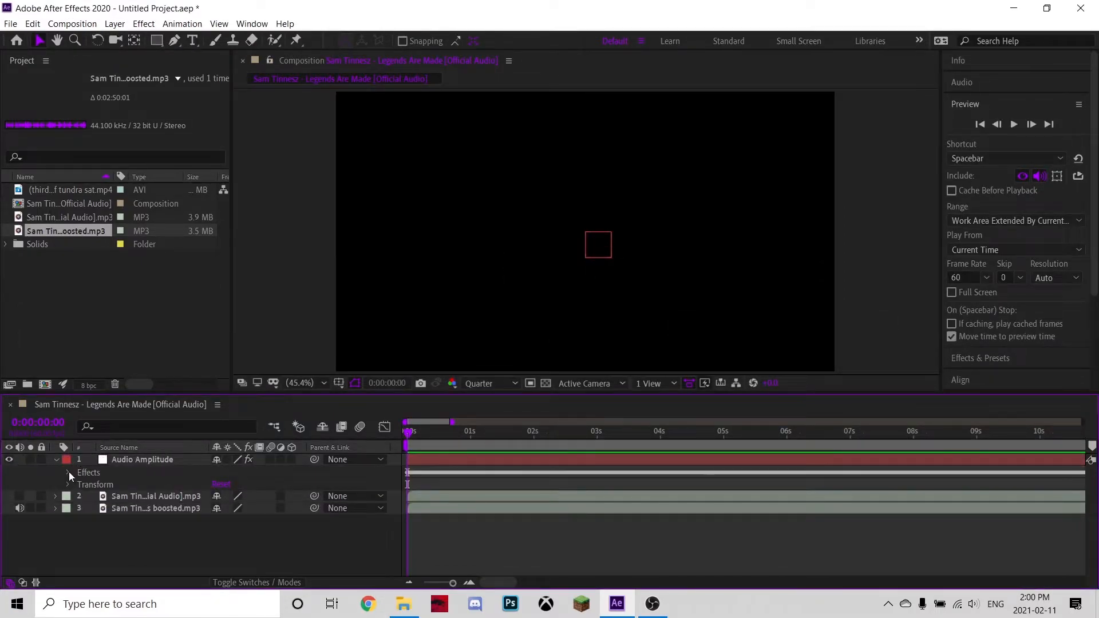
{"action": "left_click", "coordinate": [69, 473]}
{"action": "left_click", "coordinate": [125, 484]}
{"action": "key", "text": "Delete"}
{"action": "left_click", "coordinate": [125, 483]}
{"action": "key", "text": "Delete"}
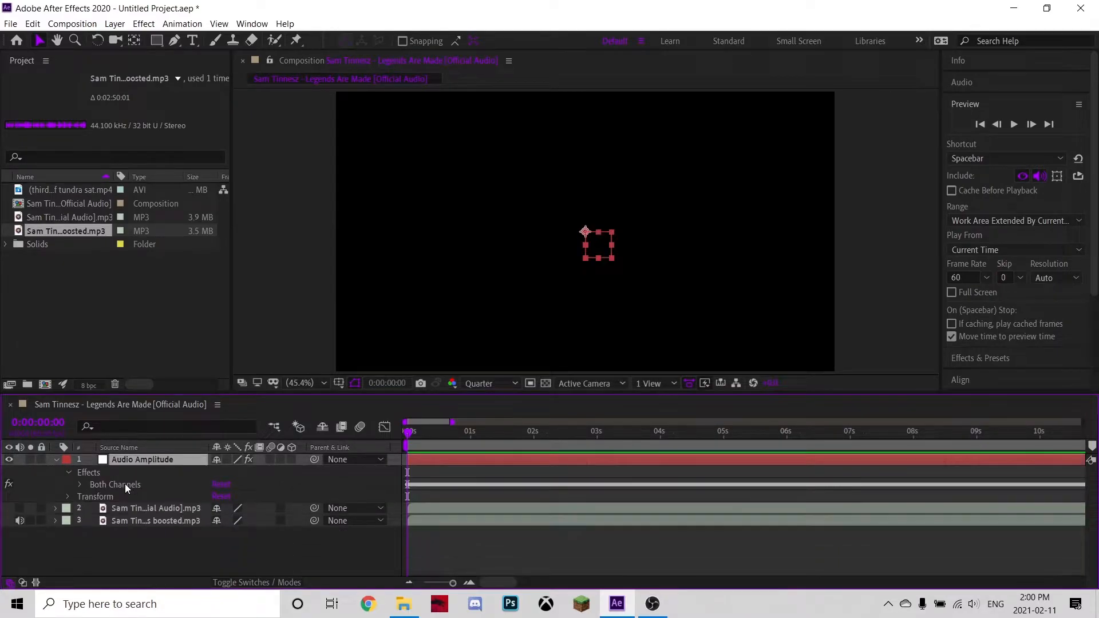
Show the Both Channels slider curve in the Graph Editor.
{"action": "left_click", "coordinate": [81, 485]}
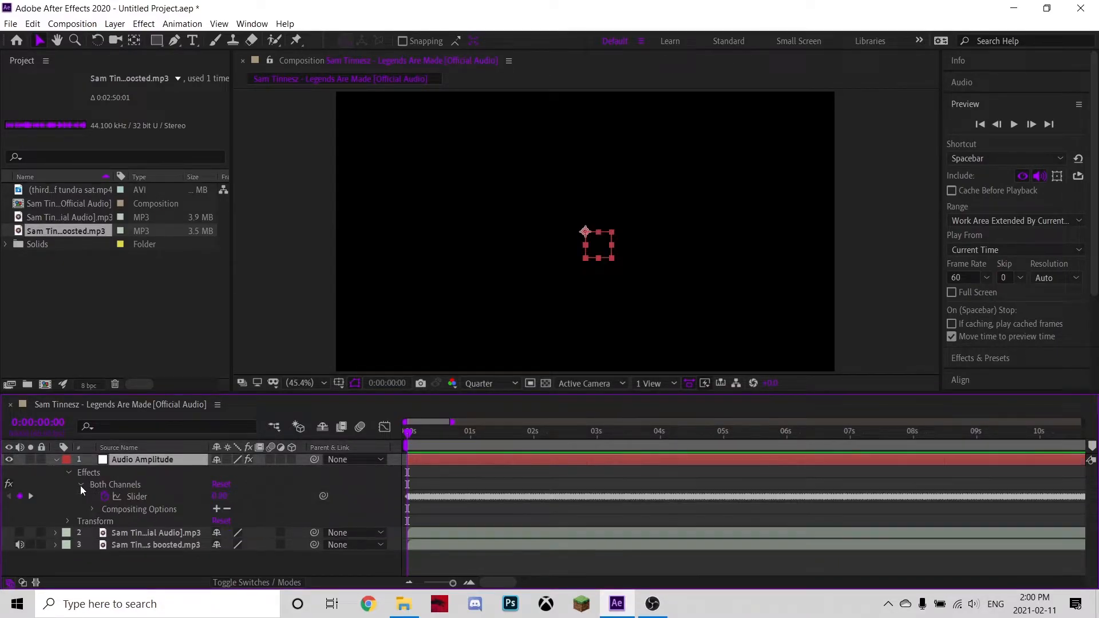
{"action": "left_click", "coordinate": [142, 498]}
{"action": "left_click", "coordinate": [386, 427]}
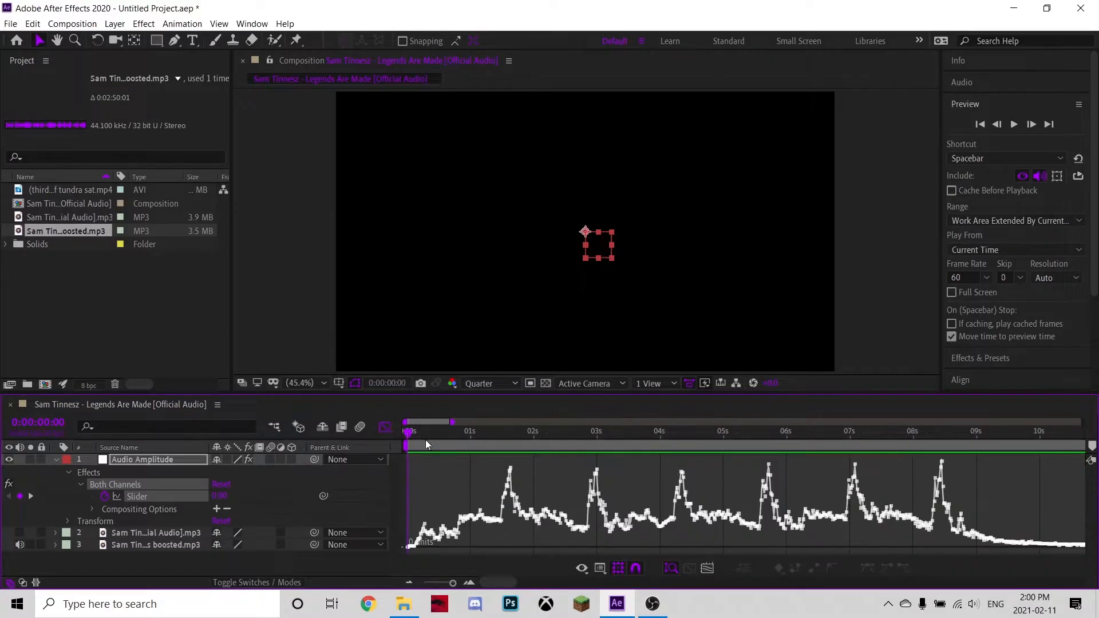
Add composition markers at the amplitude peaks of the Both Channels slider curve.
{"action": "left_click", "coordinate": [410, 580]}
{"action": "left_click", "coordinate": [410, 581]}
{"action": "left_click", "coordinate": [410, 581]}
{"action": "left_click", "coordinate": [409, 581]}
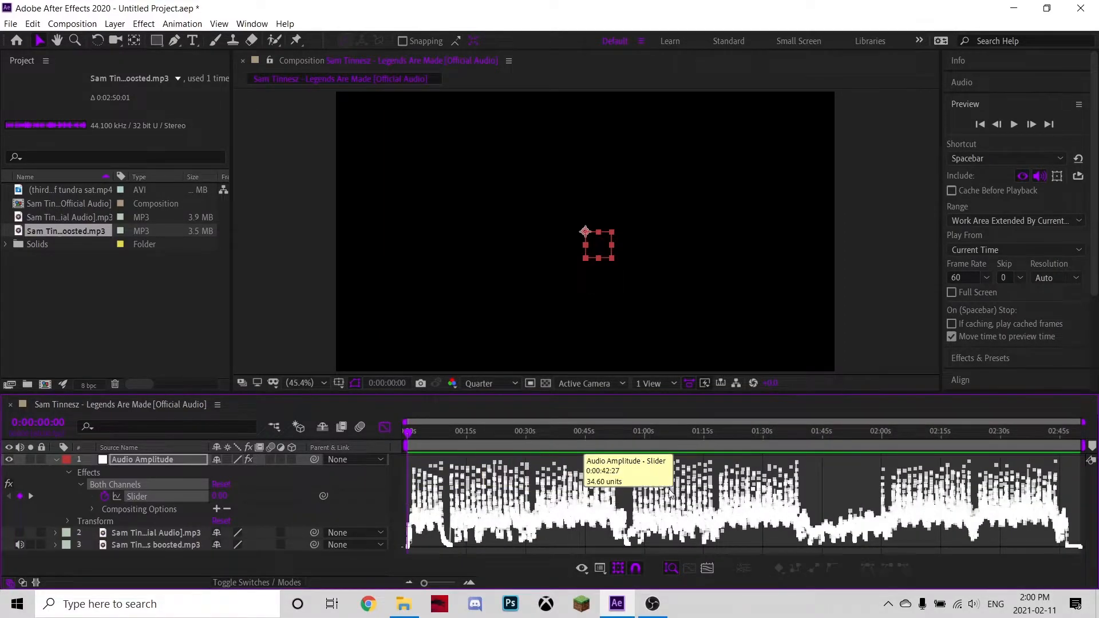
{"action": "left_click", "coordinate": [470, 582]}
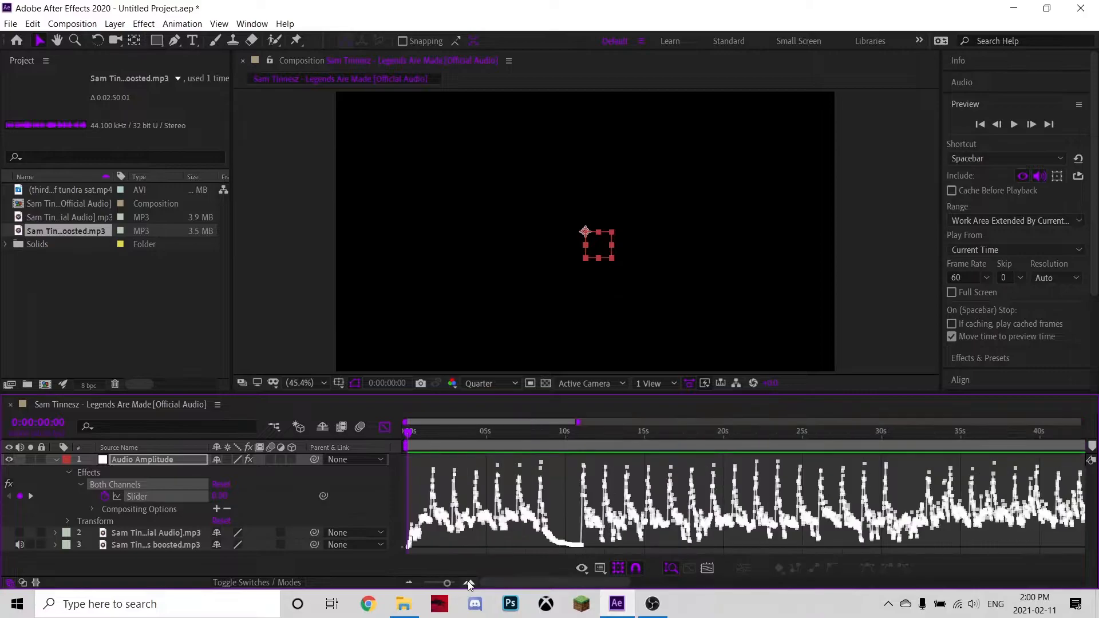
{"action": "left_click", "coordinate": [469, 583]}
{"action": "left_click", "coordinate": [469, 582]}
{"action": "left_click", "coordinate": [469, 582]}
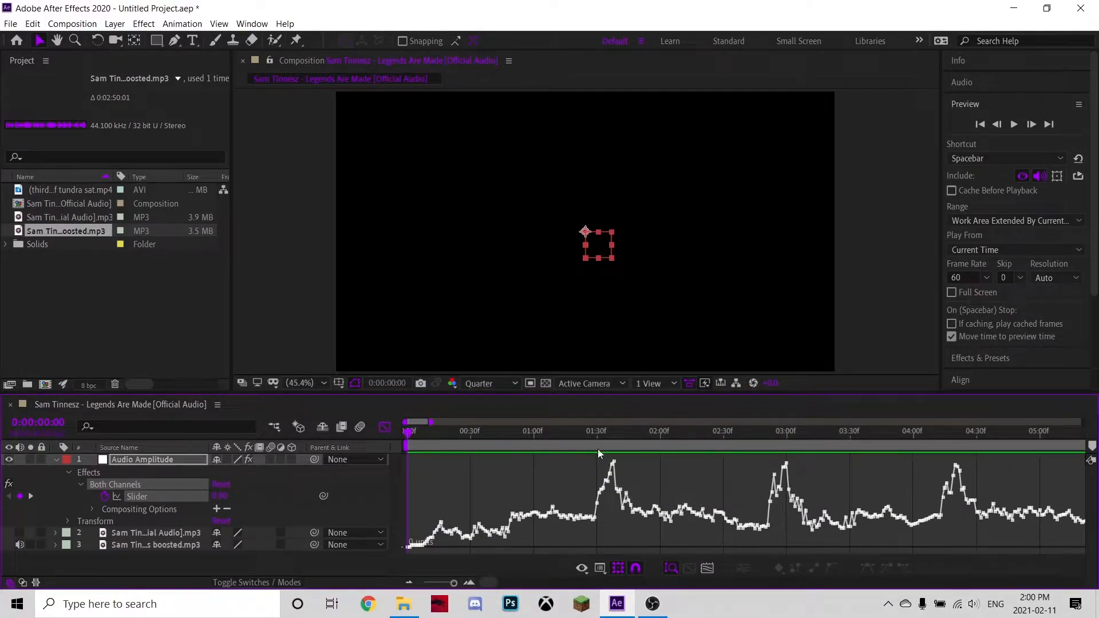
{"action": "left_click", "coordinate": [611, 436]}
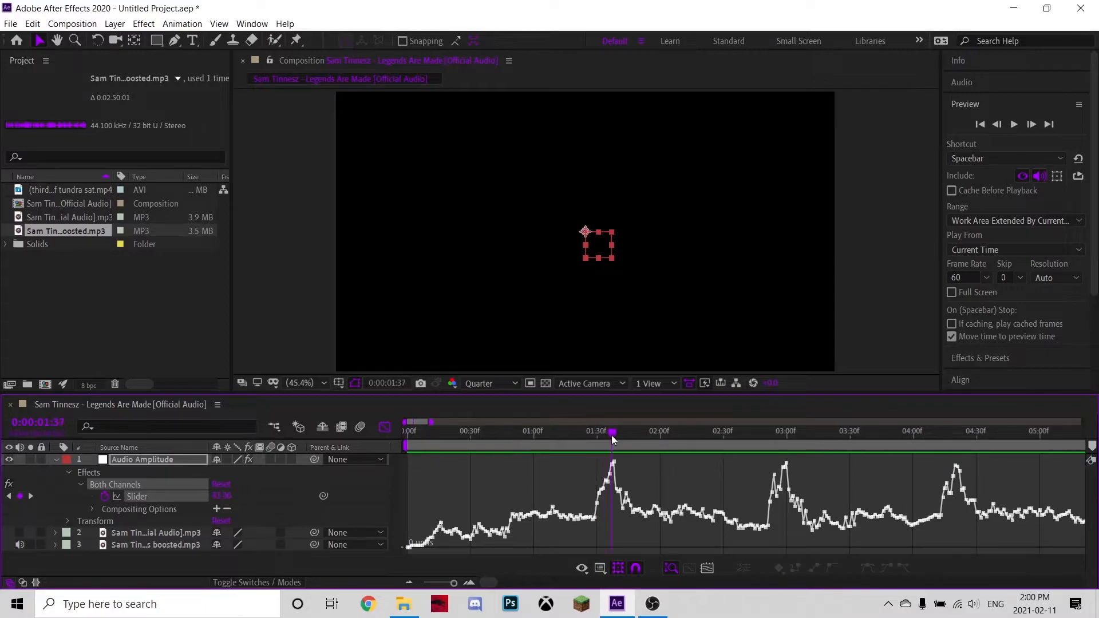
{"action": "left_click", "coordinate": [1092, 446]}
{"action": "left_click", "coordinate": [775, 432]}
{"action": "left_click", "coordinate": [1092, 445]}
{"action": "left_click", "coordinate": [941, 433]}
{"action": "left_click_drag", "start_coordinate": [947, 433], "coordinate": [953, 432]}
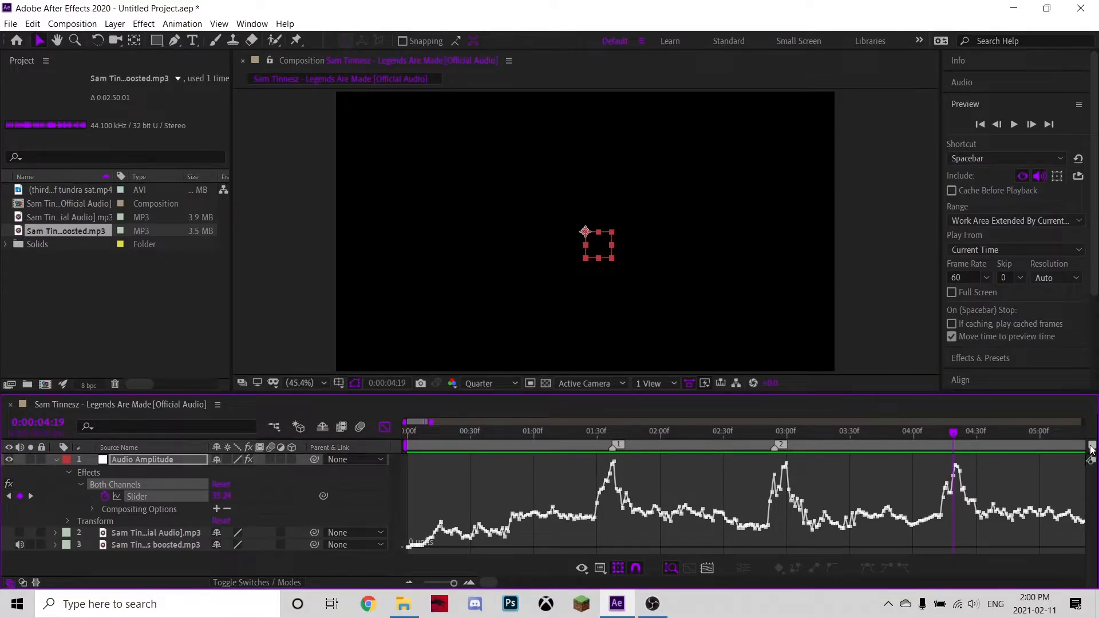
Continue marking the bass peaks along the curve up to about 16 seconds.
{"action": "left_click", "coordinate": [410, 582]}
{"action": "left_click", "coordinate": [409, 584]}
{"action": "left_click_drag", "start_coordinate": [490, 584], "coordinate": [501, 584]}
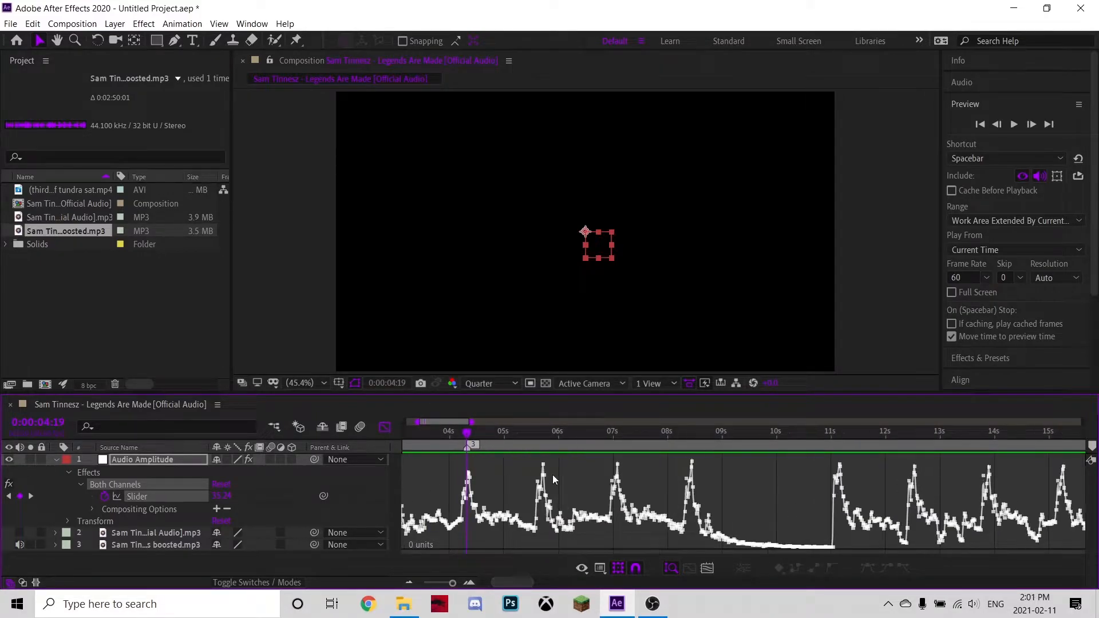
{"action": "left_click", "coordinate": [540, 431]}
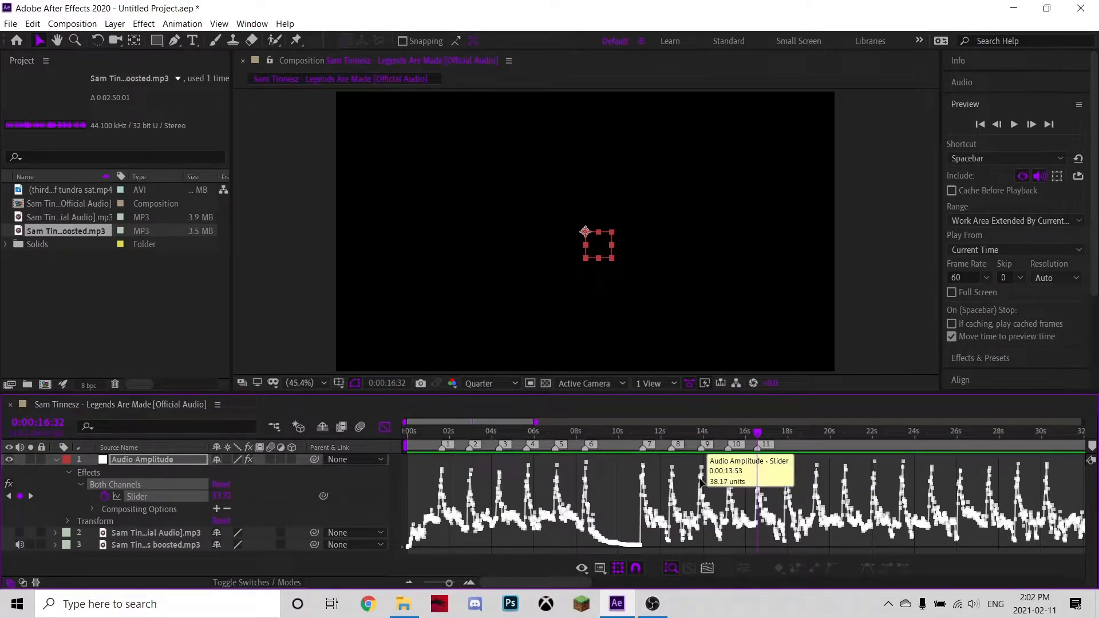
Play and stop a preview of the composition to check the markers against the beat.
{"action": "key", "text": "space"}
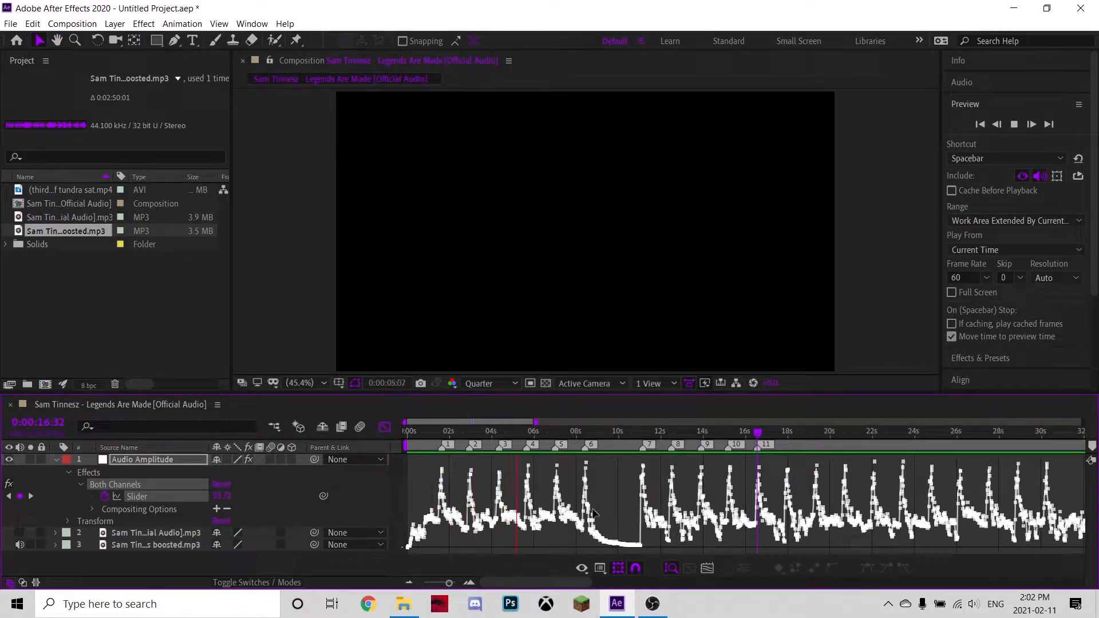
{"action": "key", "text": "space"}
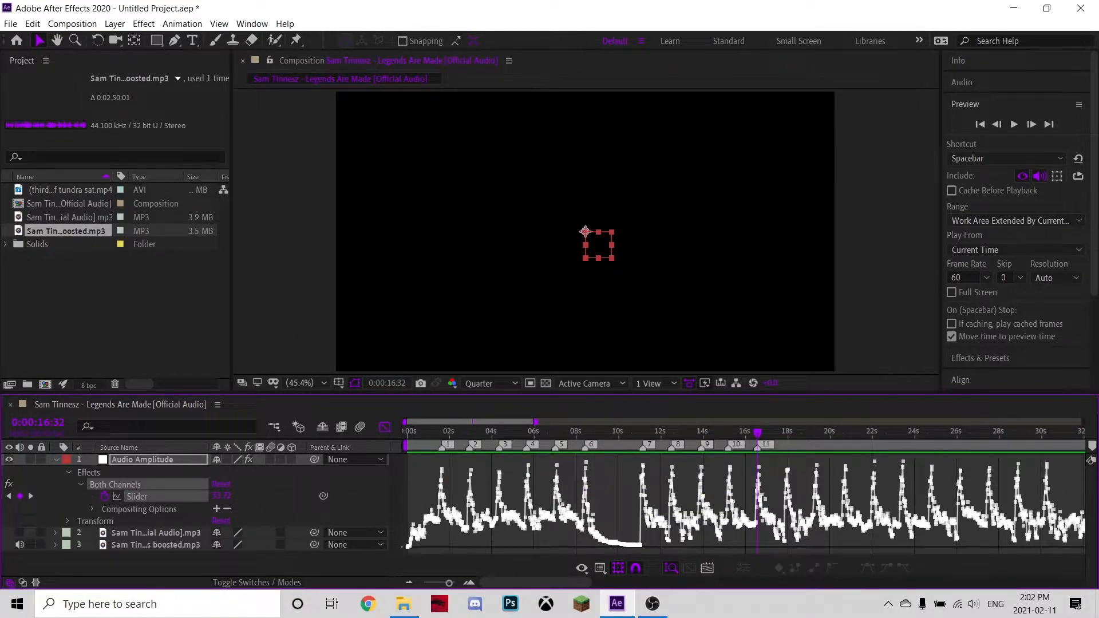
Place an extra marker near 18 seconds and delete that marker again.
{"action": "left_click_drag", "start_coordinate": [756, 433], "coordinate": [729, 433]}
{"action": "left_click", "coordinate": [758, 448]}
{"action": "left_click_drag", "start_coordinate": [806, 461], "coordinate": [800, 466]}
{"action": "left_click", "coordinate": [1092, 446]}
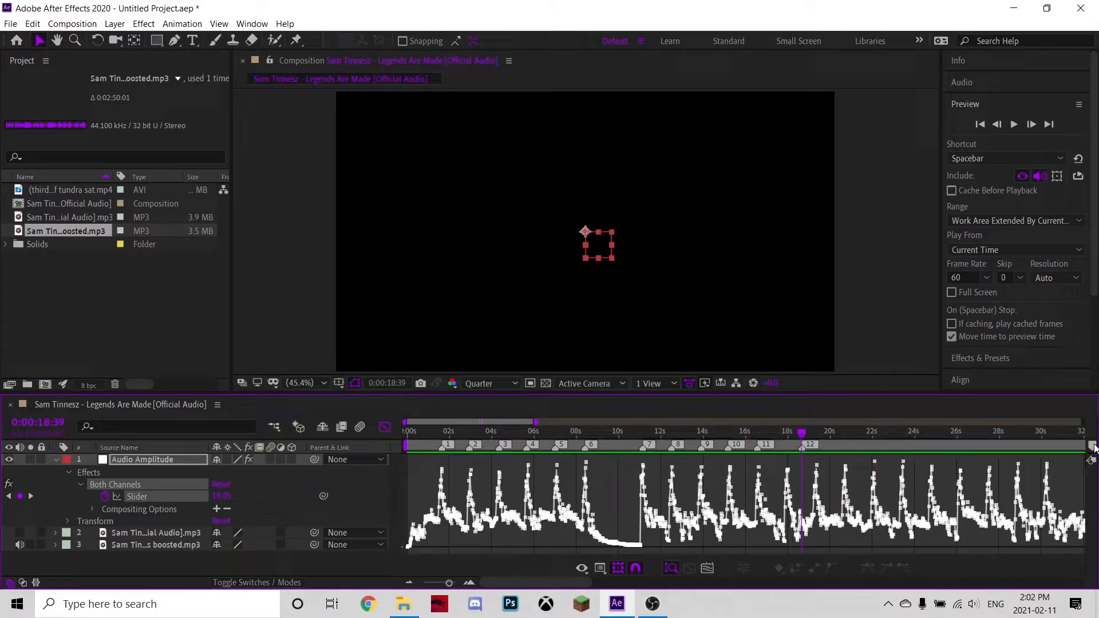
{"action": "right_click", "coordinate": [802, 446]}
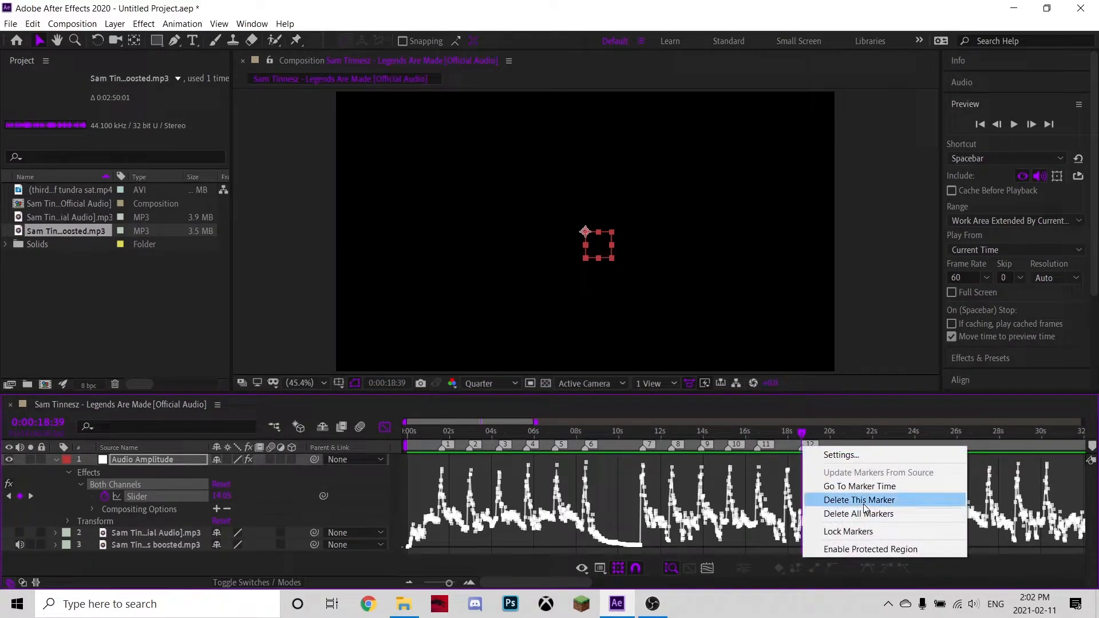
{"action": "left_click", "coordinate": [839, 500]}
Add the 'tundra sat' MP4 clip to the composition, starting it at about 11 seconds on marker 7.
{"action": "left_click", "coordinate": [384, 428]}
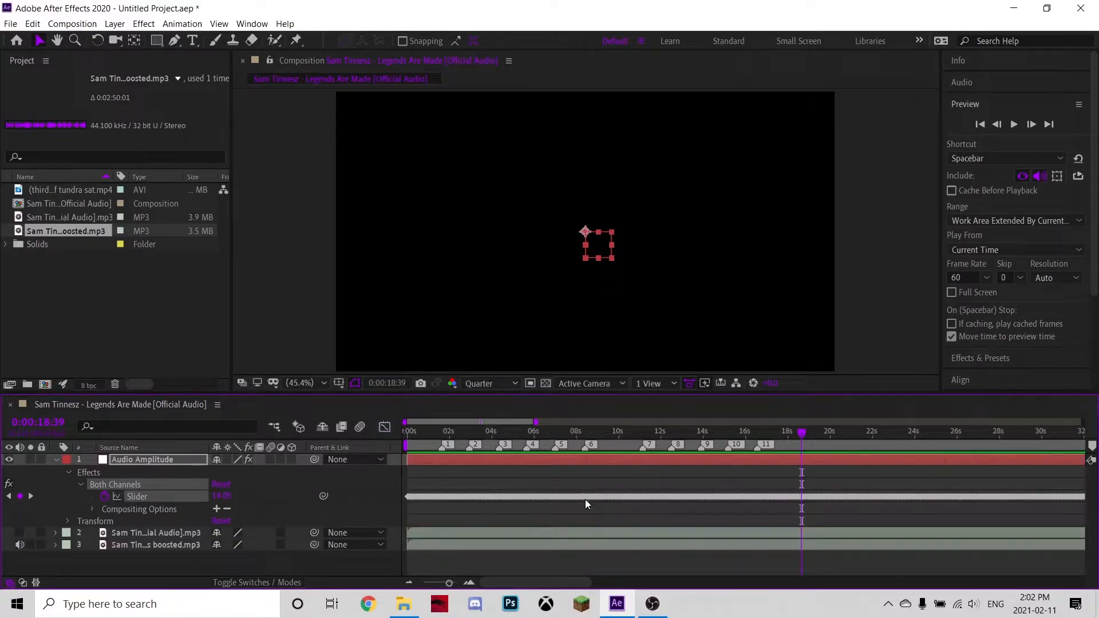
{"action": "left_click", "coordinate": [53, 463]}
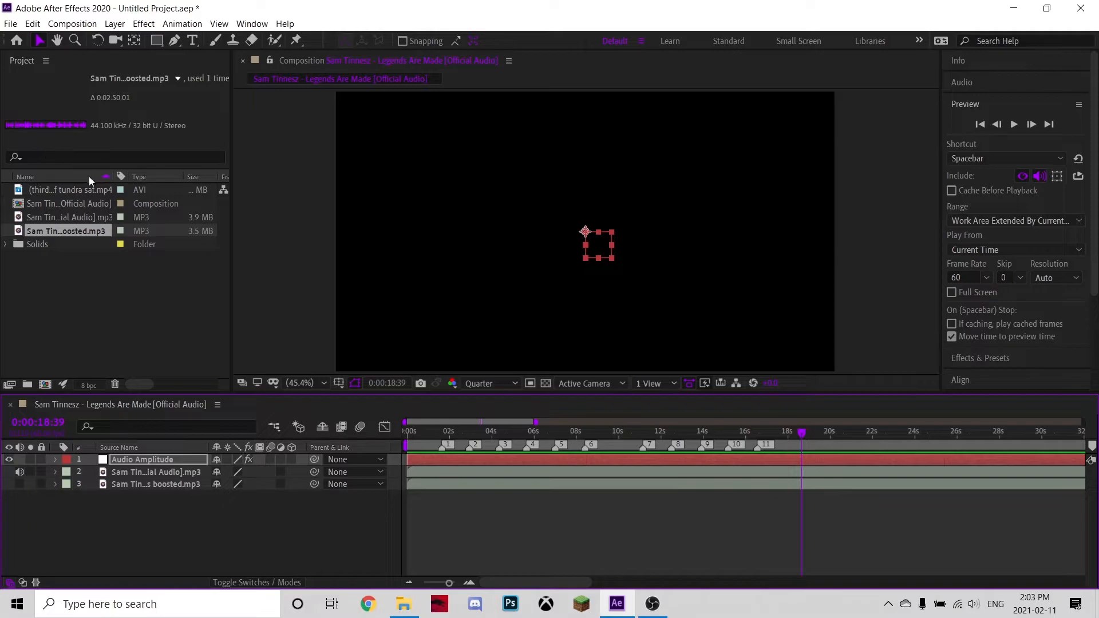
{"action": "left_click_drag", "start_coordinate": [36, 192], "coordinate": [501, 516]}
{"action": "left_click_drag", "start_coordinate": [615, 538], "coordinate": [643, 540]}
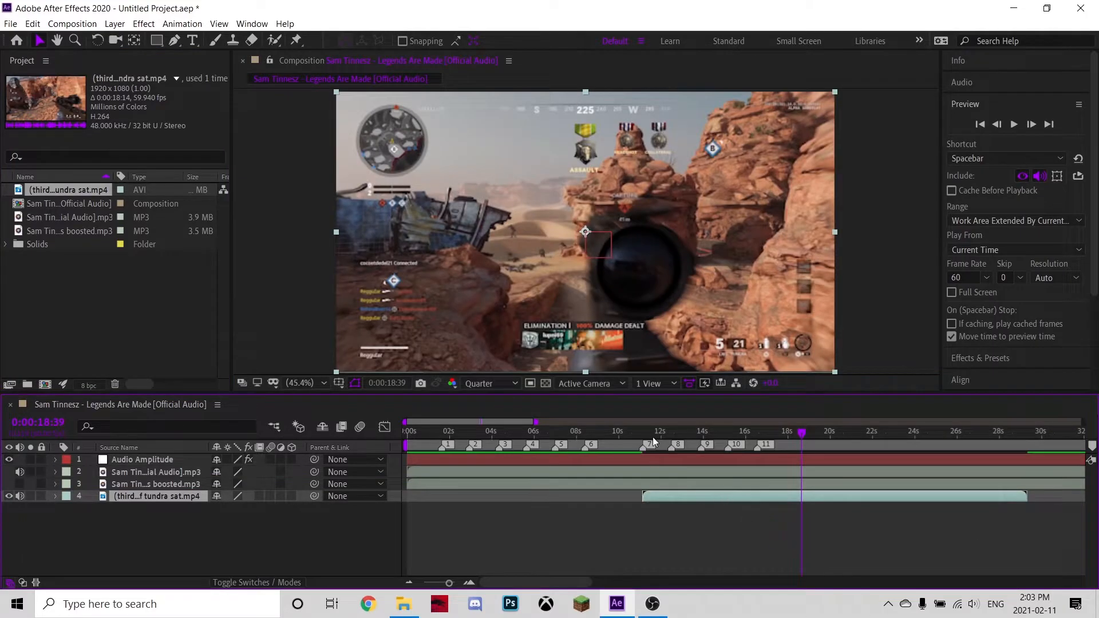
Mute the audio of the original song layer and the gameplay clip, and enable Time Remapping on the clip.
{"action": "left_click", "coordinate": [20, 471]}
{"action": "left_click", "coordinate": [20, 496]}
{"action": "left_click_drag", "start_coordinate": [636, 434], "coordinate": [660, 433]}
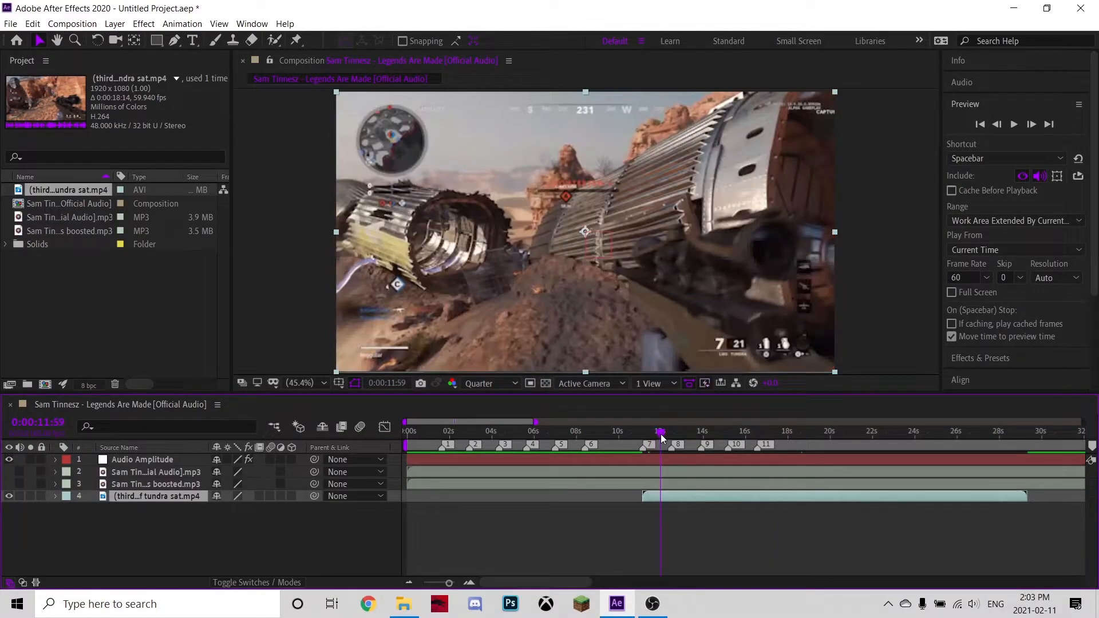
{"action": "key", "text": "ctrl+alt+t"}
Split the gameplay clip at about 0:00:14:27 and delete the earlier part.
{"action": "left_click_drag", "start_coordinate": [663, 435], "coordinate": [717, 469]}
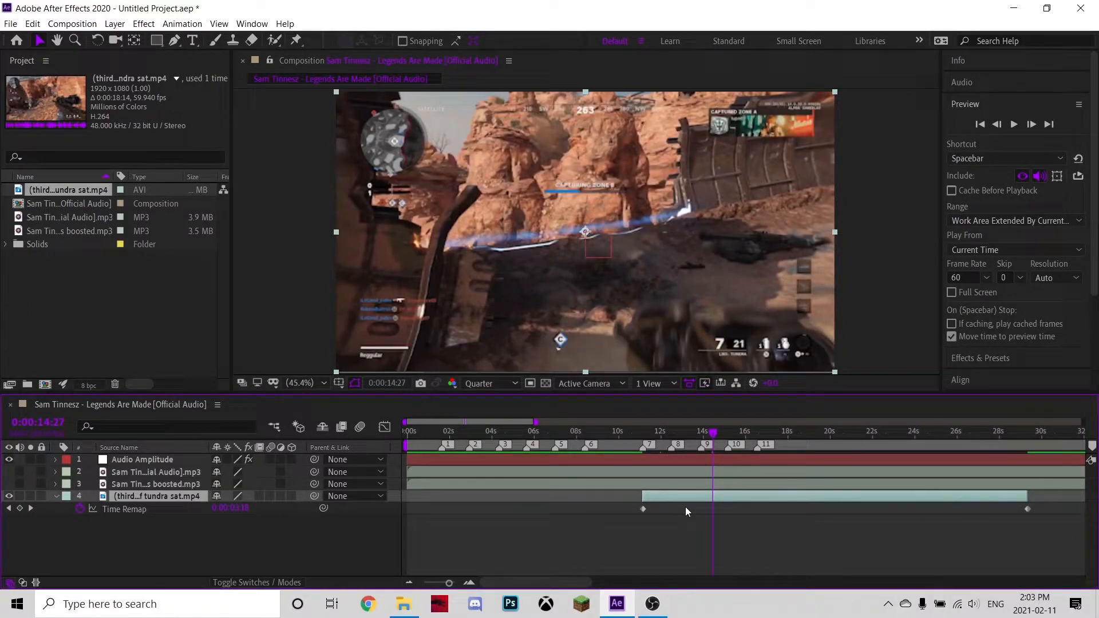
{"action": "key", "text": "ctrl+shift+d"}
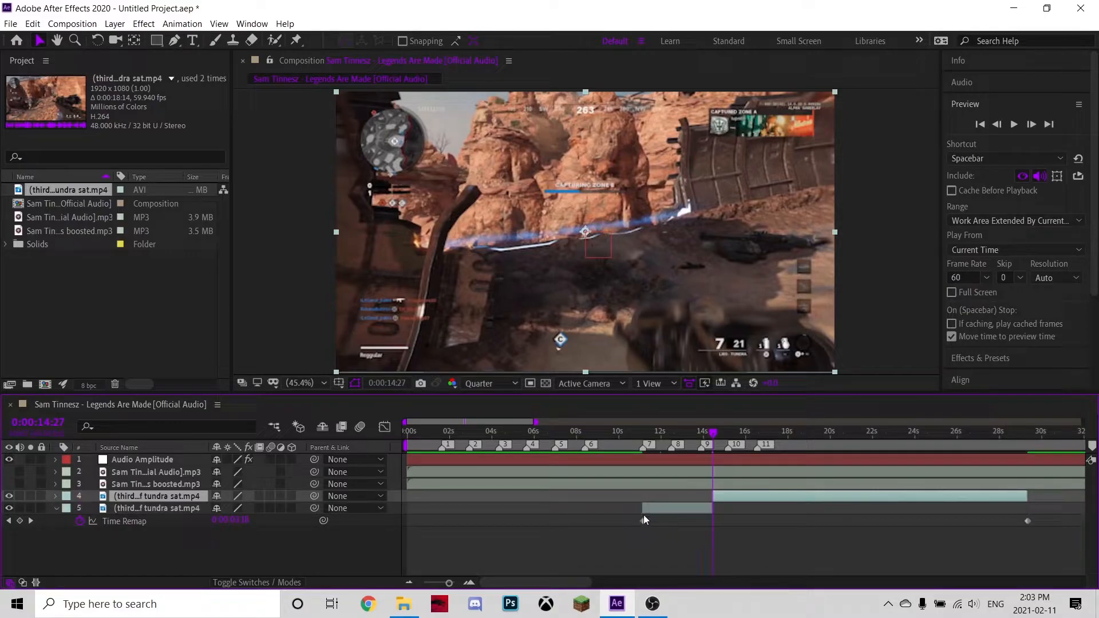
{"action": "left_click", "coordinate": [668, 505]}
{"action": "key", "text": "Delete"}
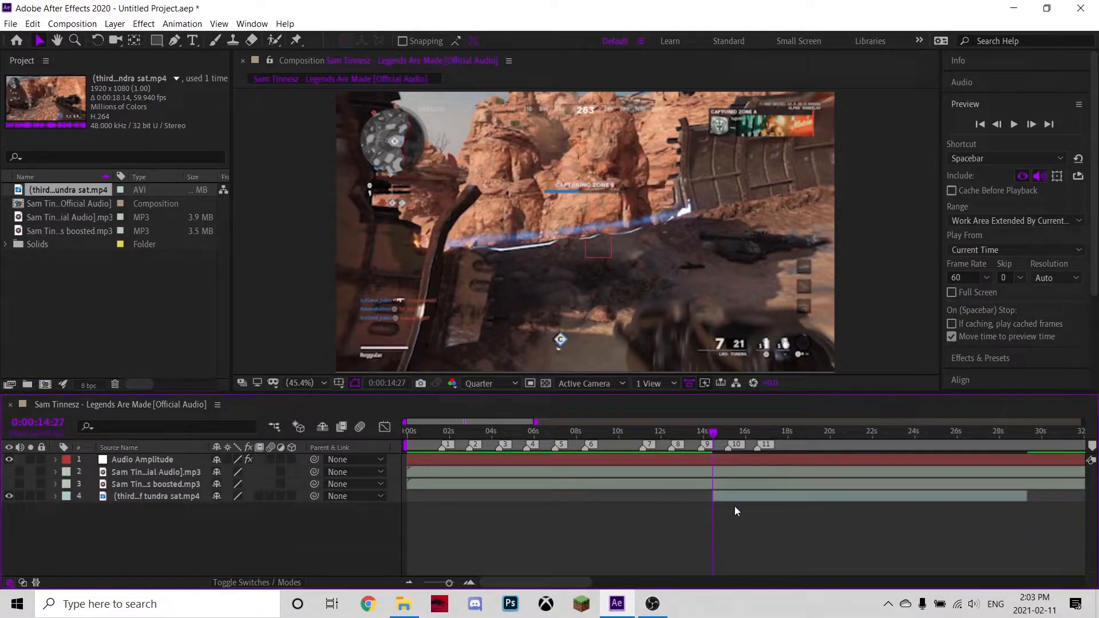
Add a Time Remap keyframe at the cut point and delete the old start keyframe.
{"action": "key", "text": "ctrl+alt+t"}
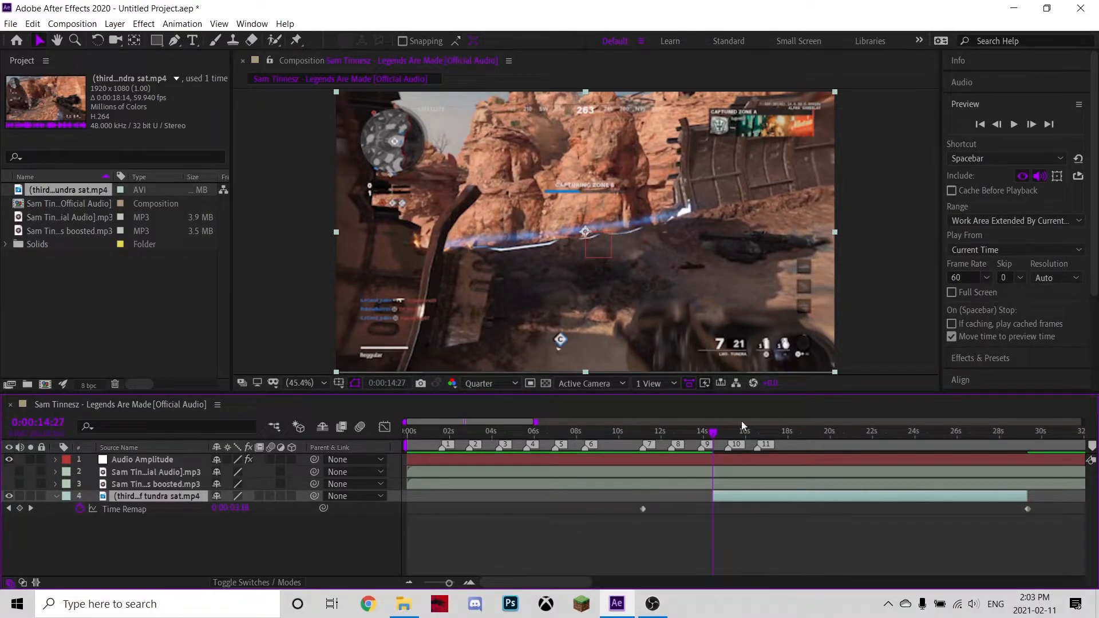
{"action": "left_click", "coordinate": [19, 509]}
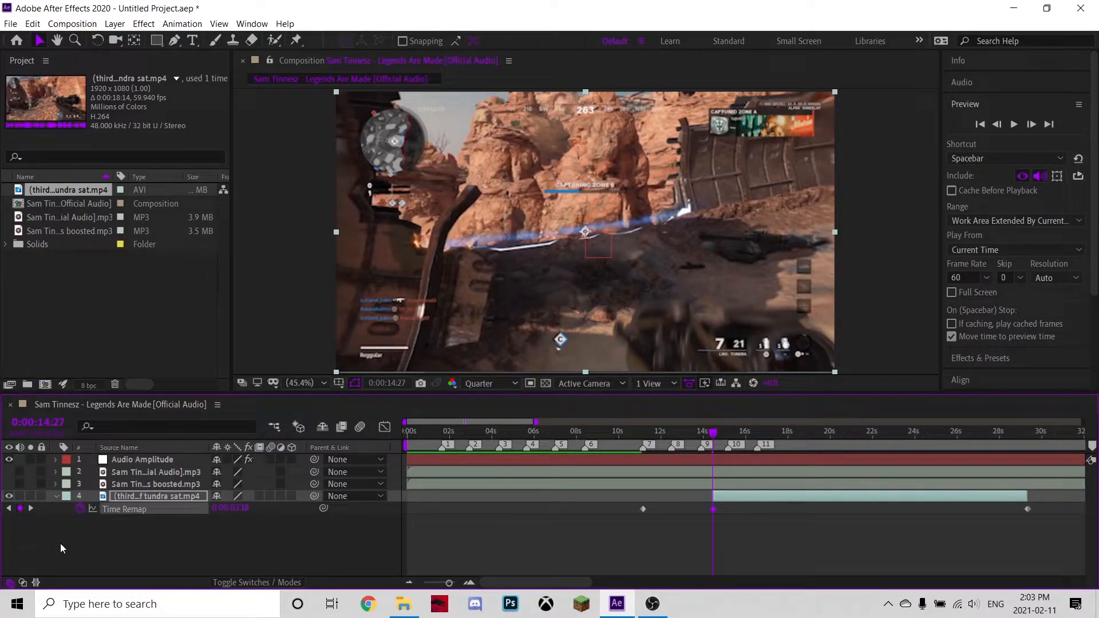
{"action": "left_click", "coordinate": [642, 509]}
{"action": "key", "text": "Delete"}
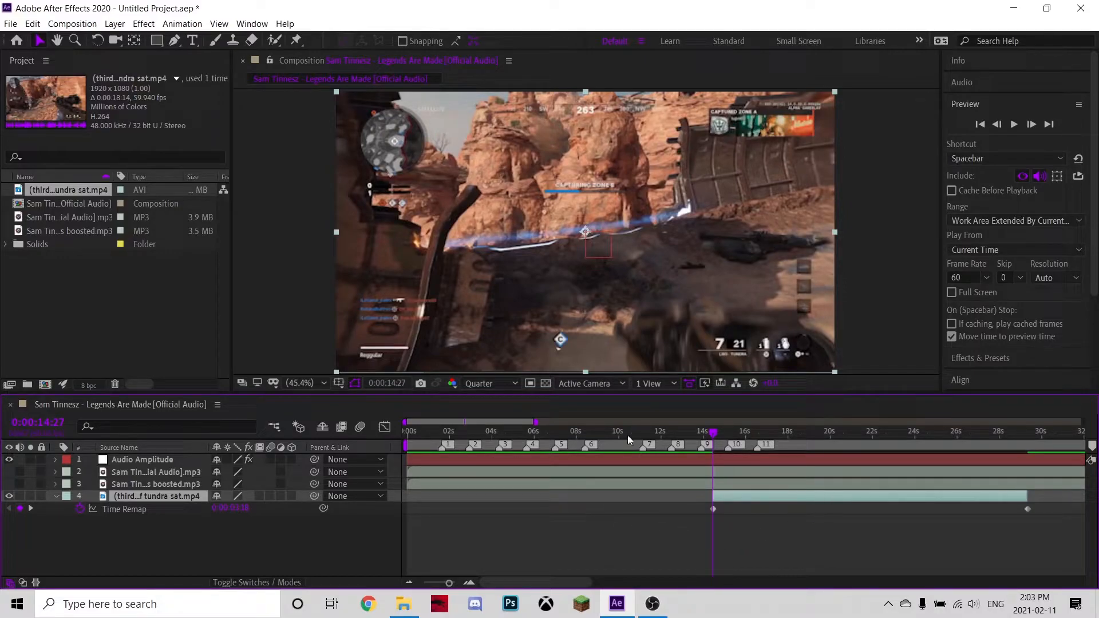
Slide the trimmed clip back to start at about 11 seconds on marker 7 and preview it.
{"action": "left_click_drag", "start_coordinate": [713, 433], "coordinate": [643, 436]}
{"action": "left_click_drag", "start_coordinate": [741, 496], "coordinate": [672, 496]}
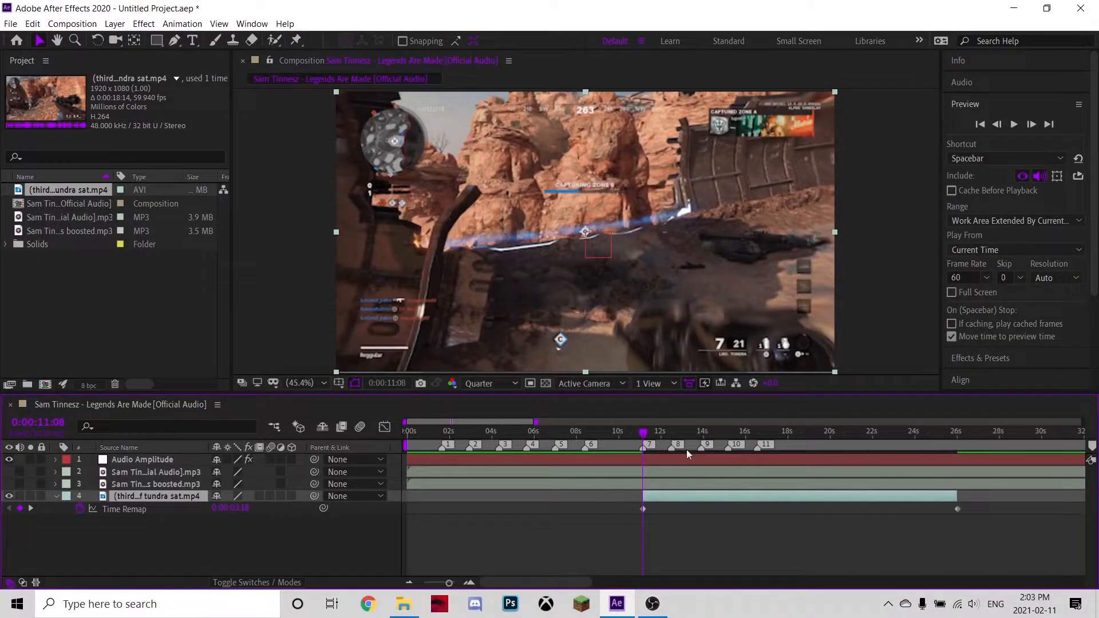
{"action": "left_click_drag", "start_coordinate": [642, 436], "coordinate": [644, 436]}
{"action": "key", "text": "space"}
{"action": "key", "text": "space"}
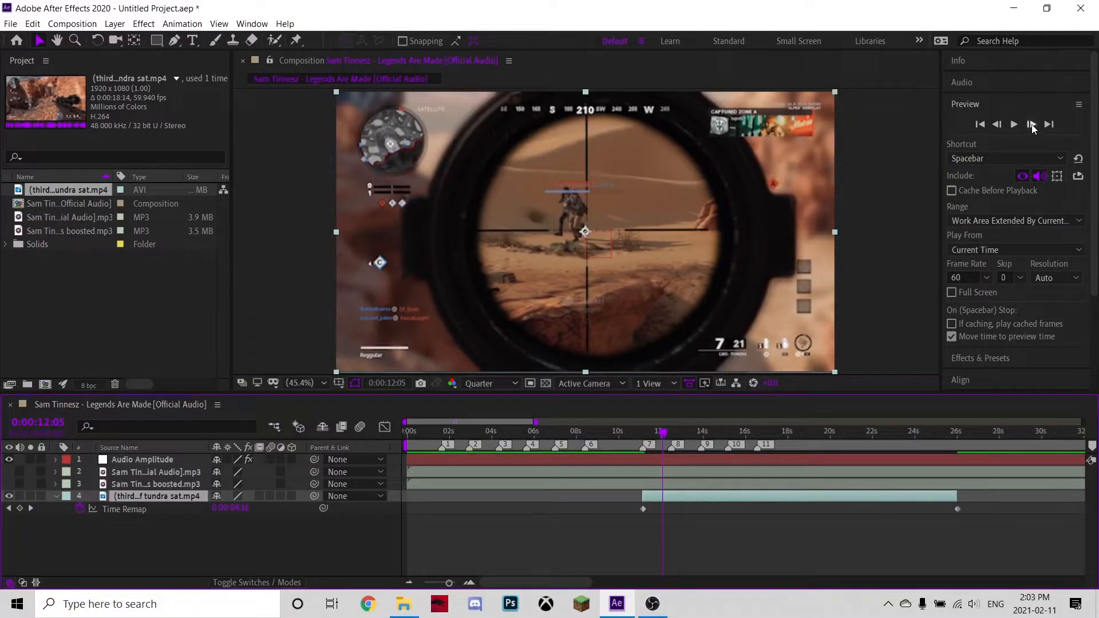
Step frame by frame to about 0:00:12:33 and add a Time Remap keyframe there.
{"action": "left_click_drag", "start_coordinate": [663, 430], "coordinate": [669, 436]}
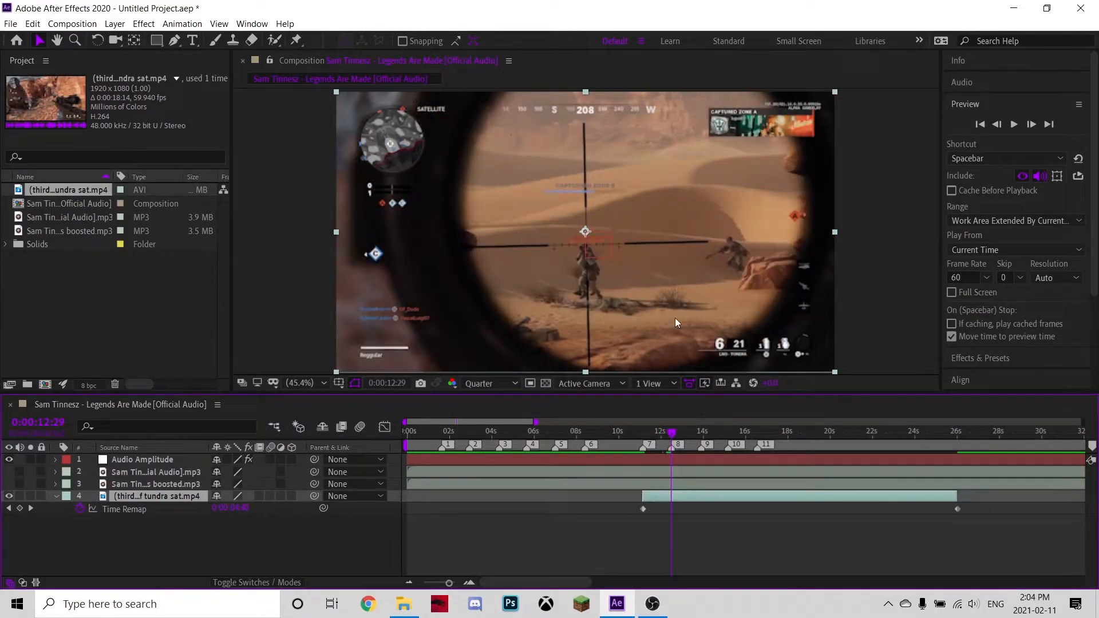
{"action": "left_click", "coordinate": [1032, 124]}
{"action": "left_click", "coordinate": [1032, 124]}
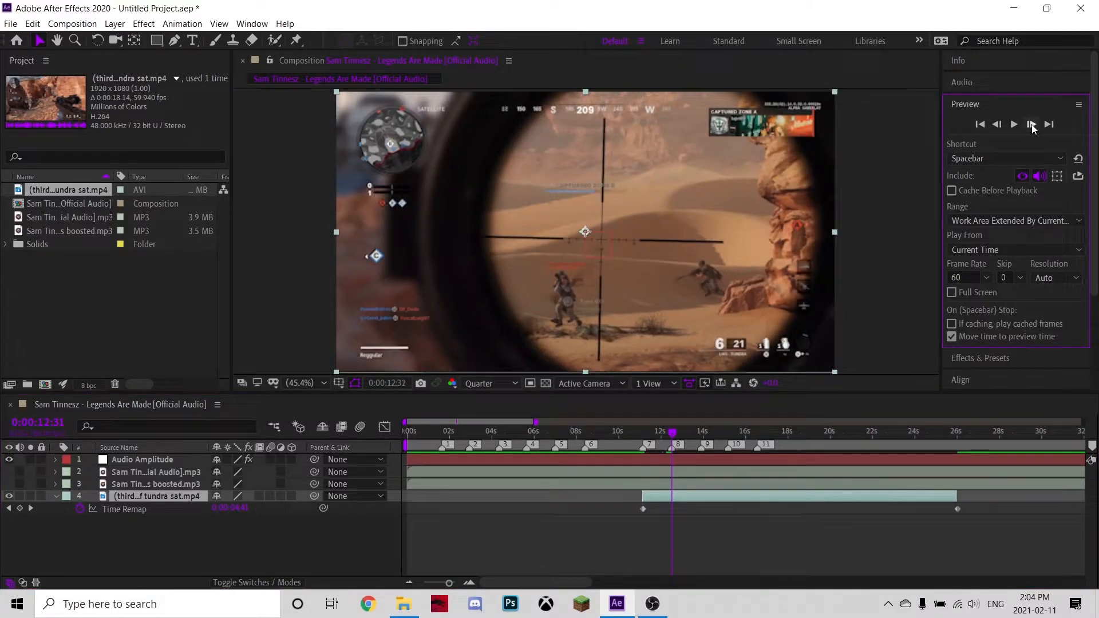
{"action": "left_click", "coordinate": [1031, 124]}
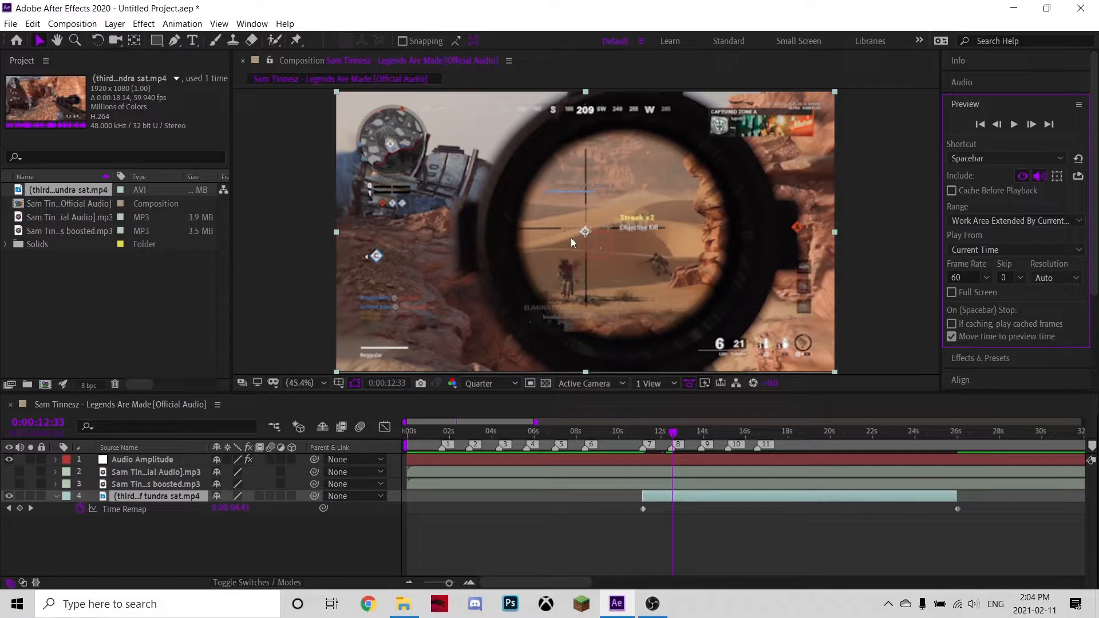
{"action": "left_click", "coordinate": [996, 124]}
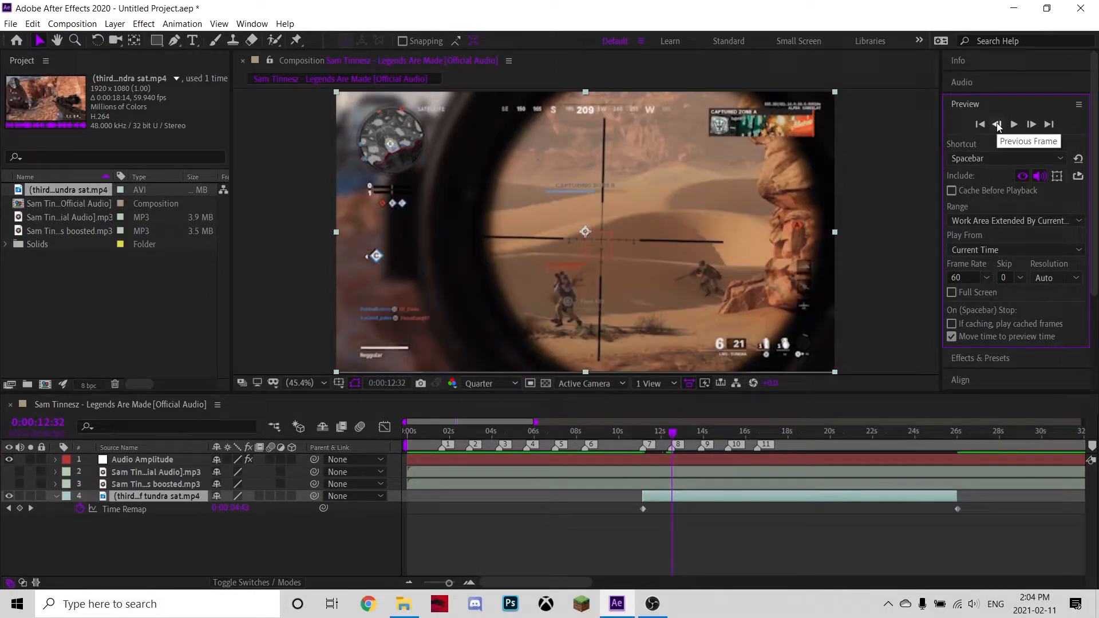
{"action": "left_click", "coordinate": [1030, 125]}
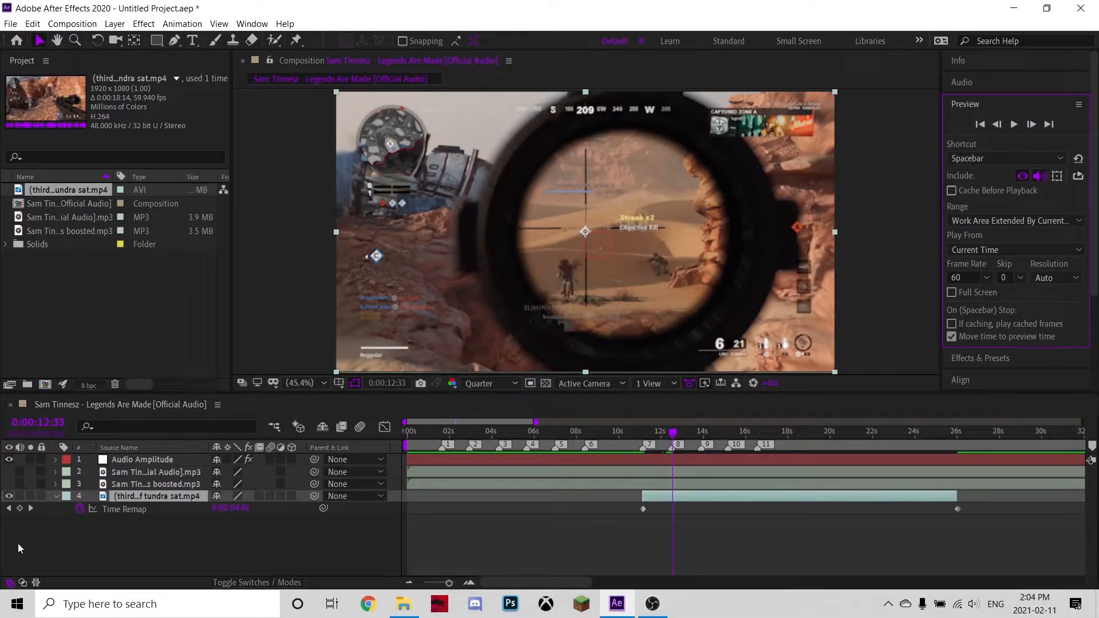
{"action": "left_click", "coordinate": [20, 508]}
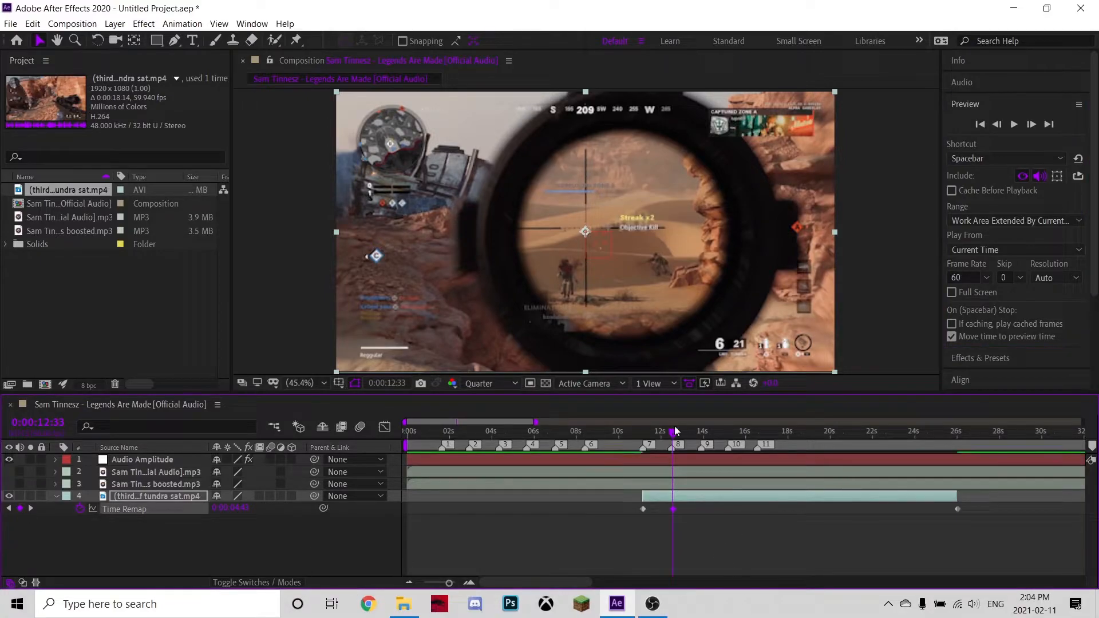
Move to about 0:00:14:19 near marker 9 and add another Time Remap keyframe.
{"action": "left_click_drag", "start_coordinate": [670, 436], "coordinate": [709, 450]}
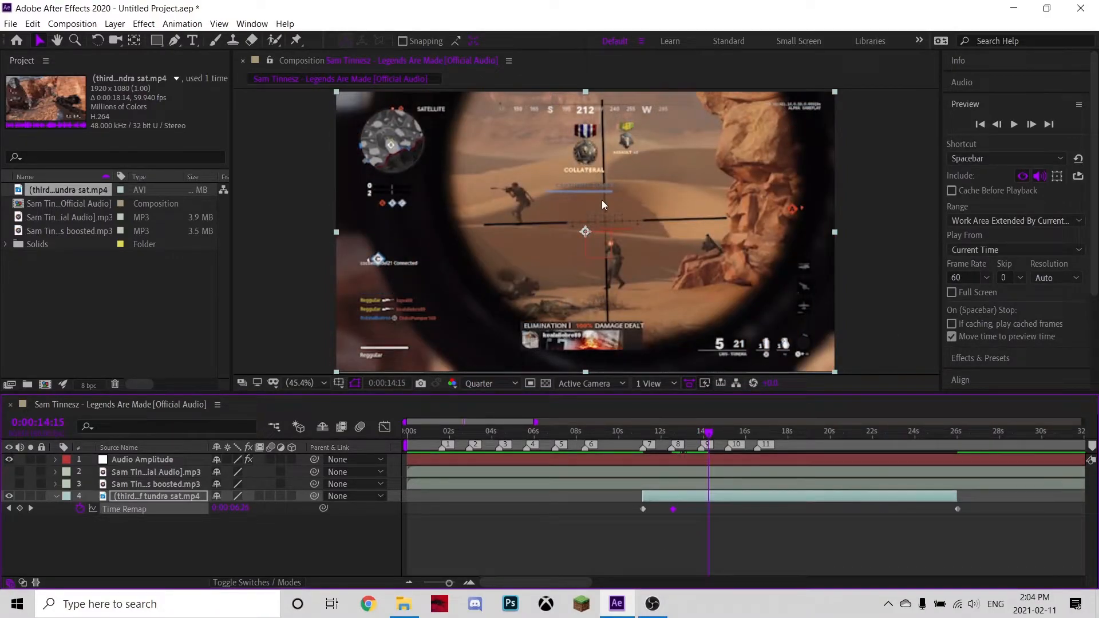
{"action": "left_click", "coordinate": [1031, 124]}
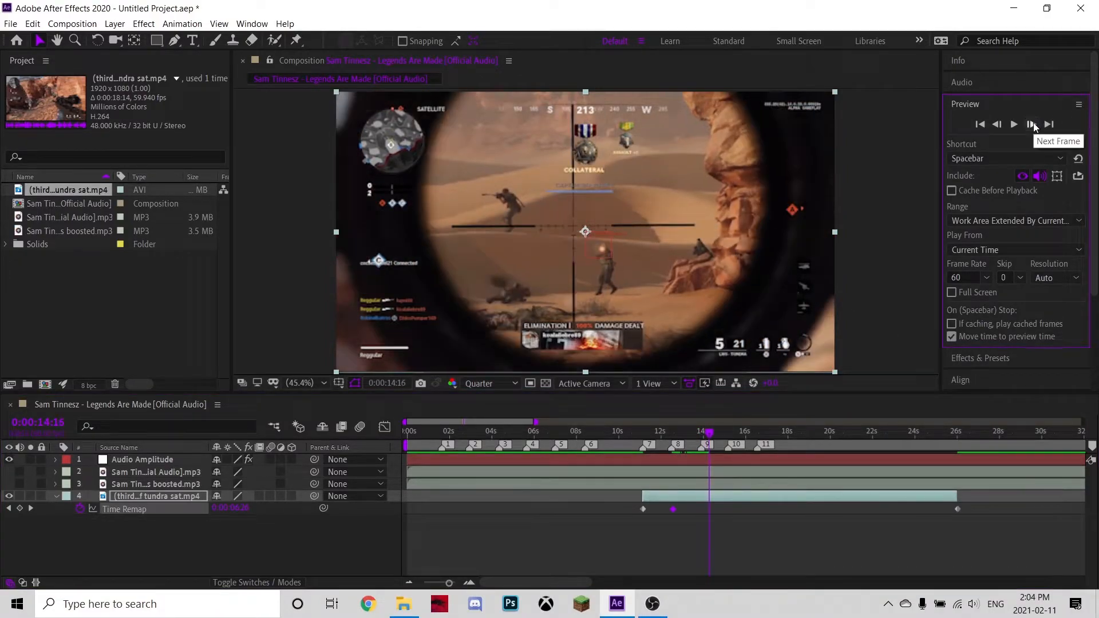
{"action": "left_click", "coordinate": [1031, 125]}
{"action": "left_click", "coordinate": [1032, 125]}
{"action": "left_click", "coordinate": [1032, 125]}
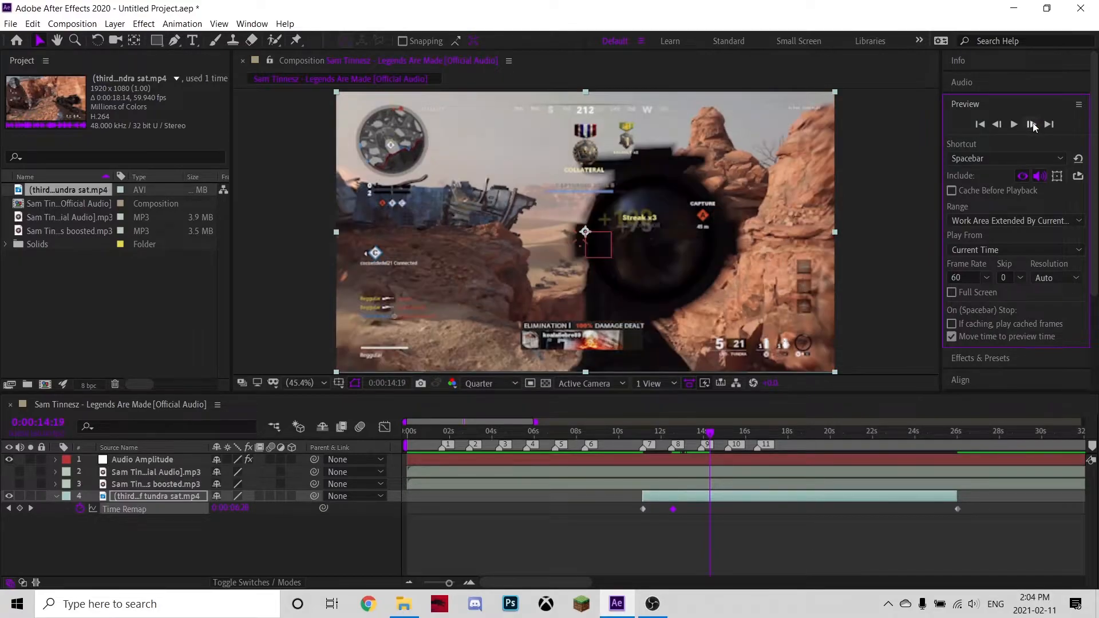
{"action": "left_click", "coordinate": [19, 509]}
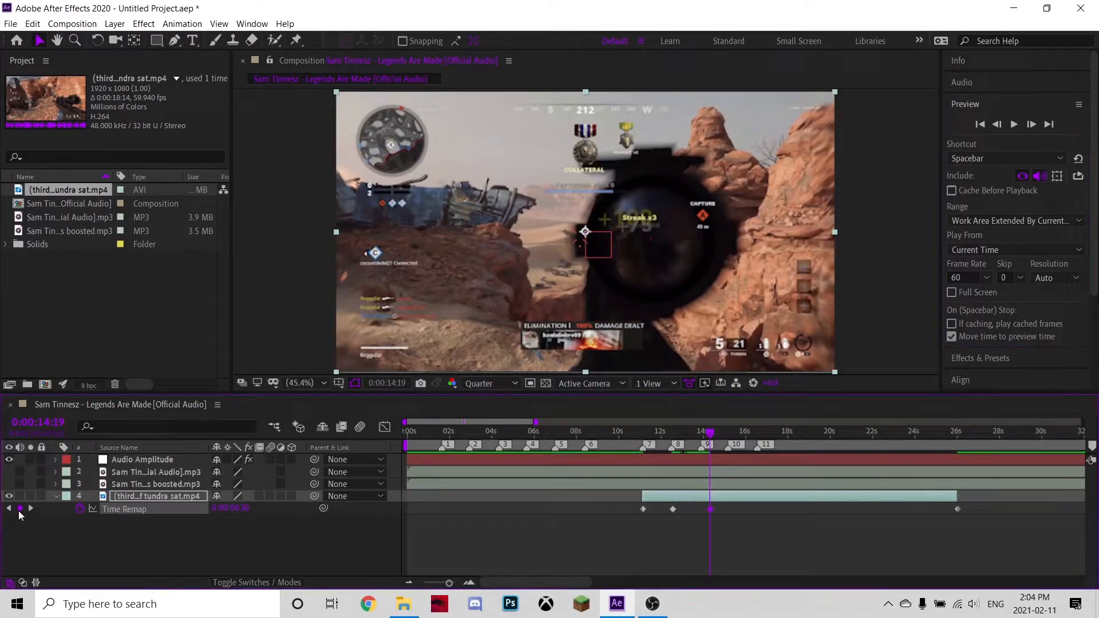
Step frames around 16 seconds and add a Time Remap keyframe at 0:00:16:17.
{"action": "left_click_drag", "start_coordinate": [711, 438], "coordinate": [752, 470]}
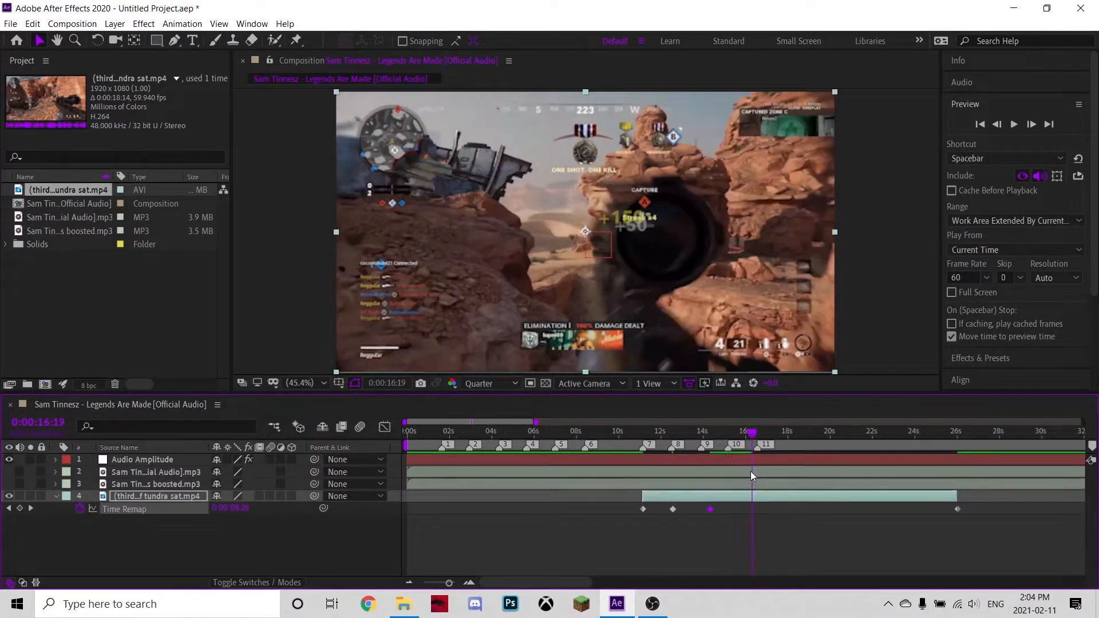
{"action": "left_click", "coordinate": [996, 124]}
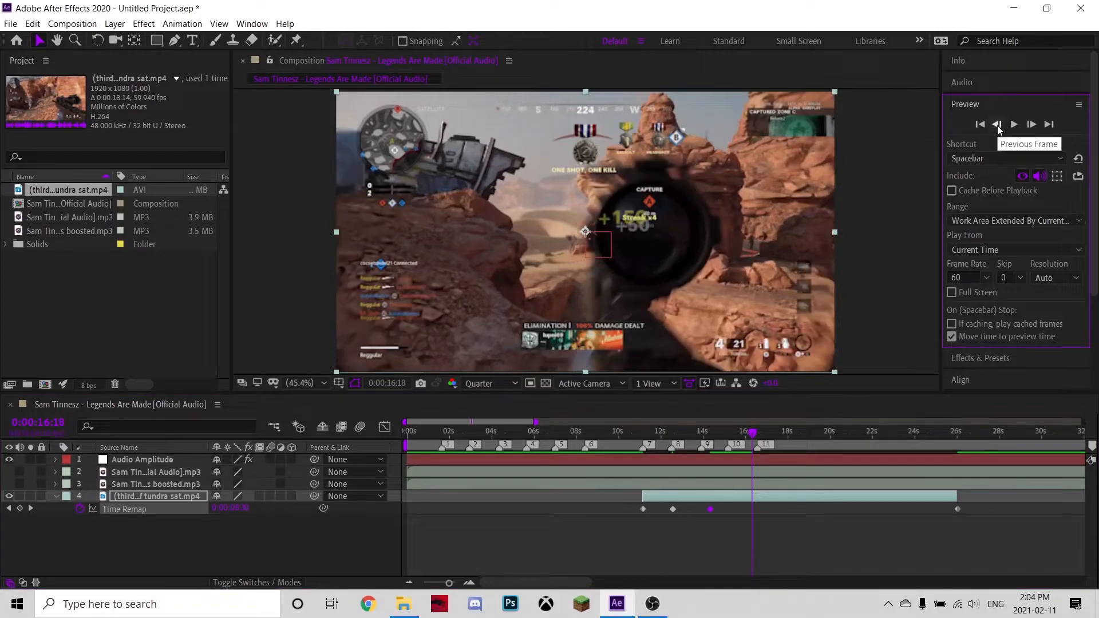
{"action": "left_click", "coordinate": [996, 124]}
{"action": "left_click", "coordinate": [997, 124]}
{"action": "left_click", "coordinate": [998, 128]}
{"action": "left_click", "coordinate": [997, 126]}
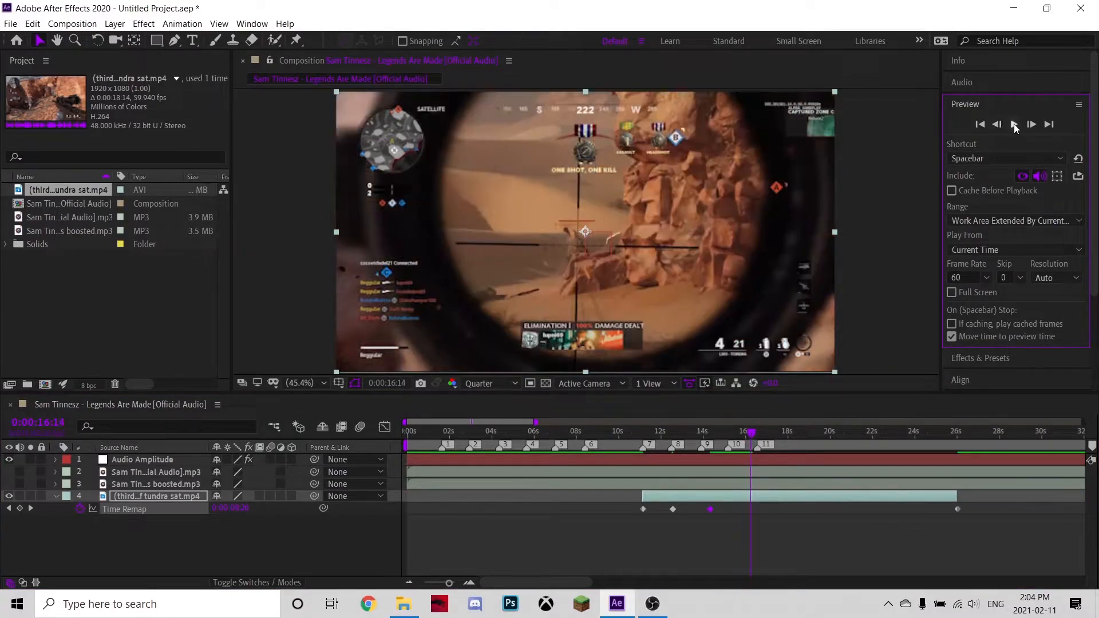
{"action": "left_click", "coordinate": [1033, 125]}
{"action": "left_click", "coordinate": [1031, 124]}
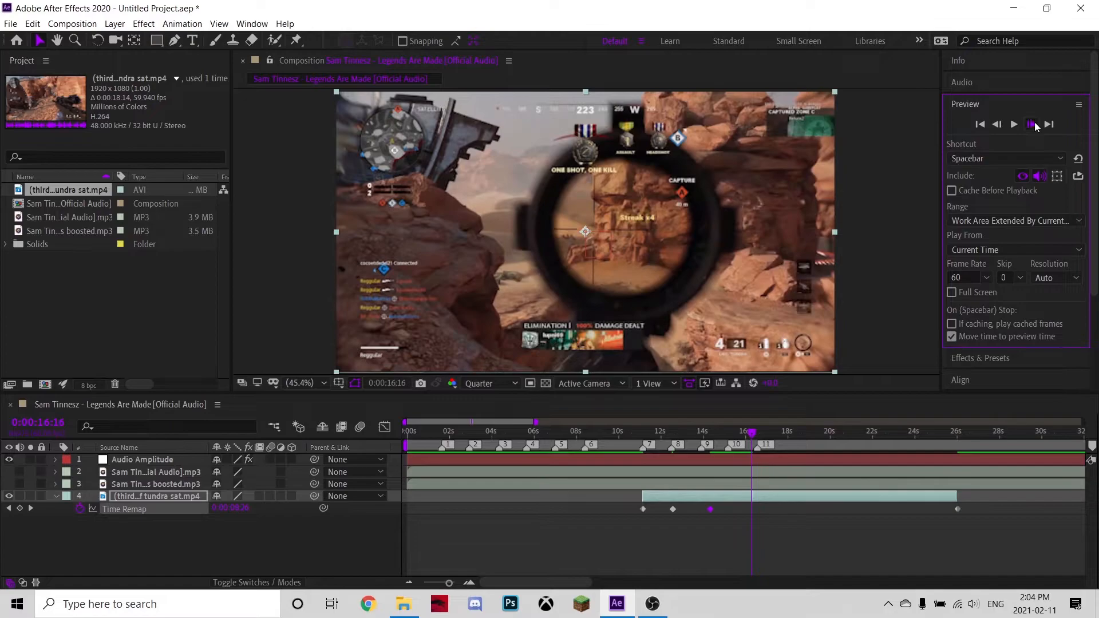
{"action": "left_click", "coordinate": [1031, 125]}
{"action": "left_click", "coordinate": [19, 508]}
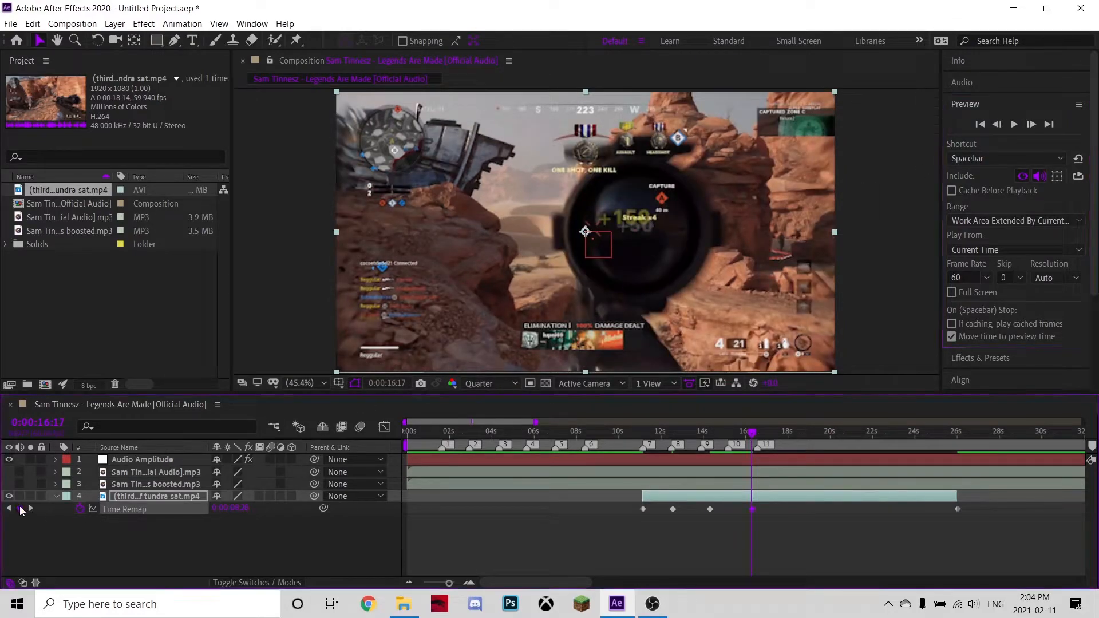
Split the clip at 0:00:17:30 and delete the part after the split.
{"action": "left_click", "coordinate": [757, 438]}
{"action": "left_click_drag", "start_coordinate": [757, 440], "coordinate": [781, 450]}
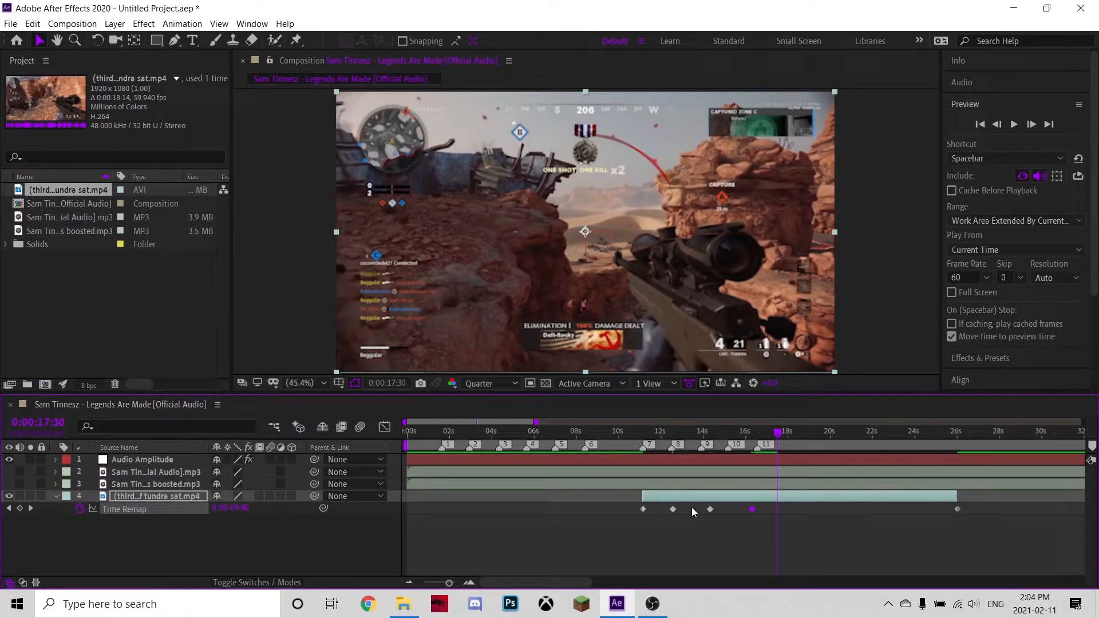
{"action": "key", "text": "ctrl+shift+d"}
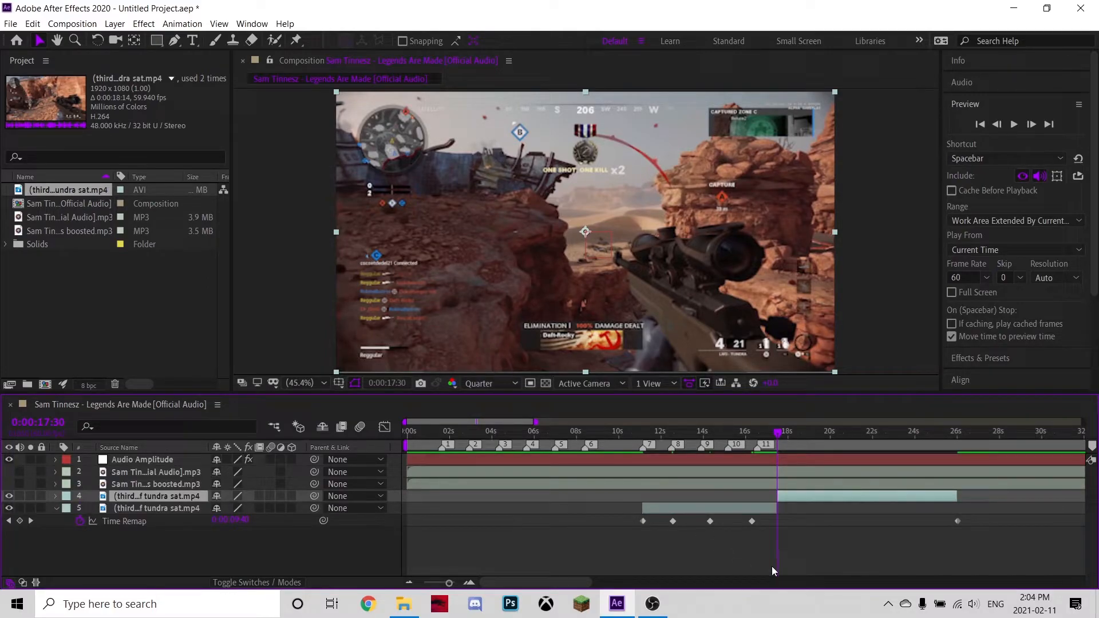
{"action": "key", "text": "Delete"}
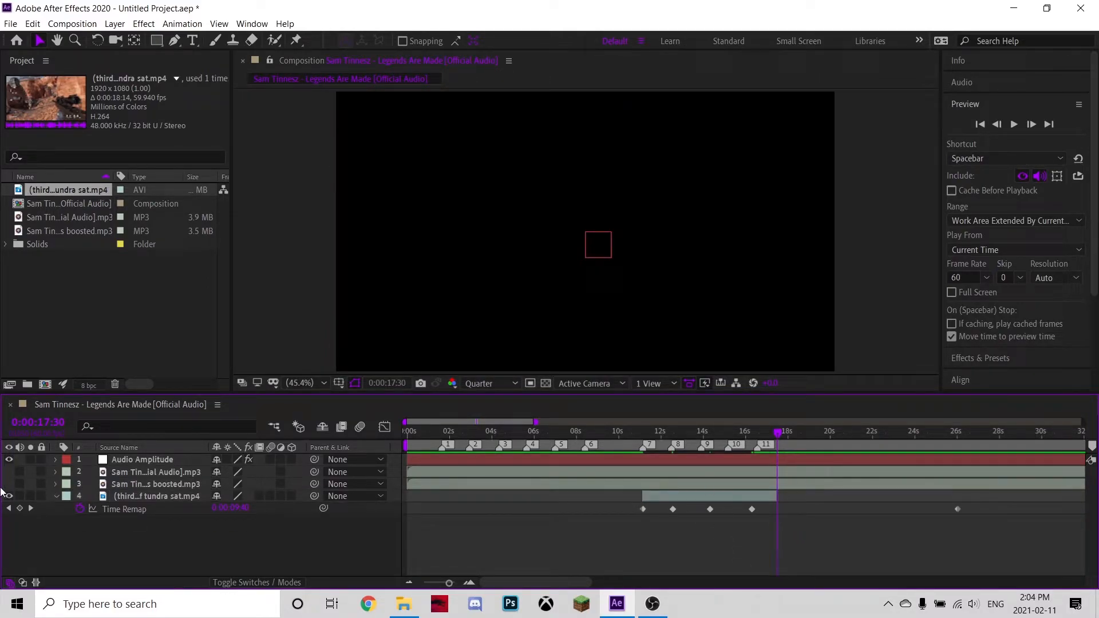
Add a Time Remap keyframe at the clip's new end point at 0:00:17:30.
{"action": "left_click", "coordinate": [19, 509]}
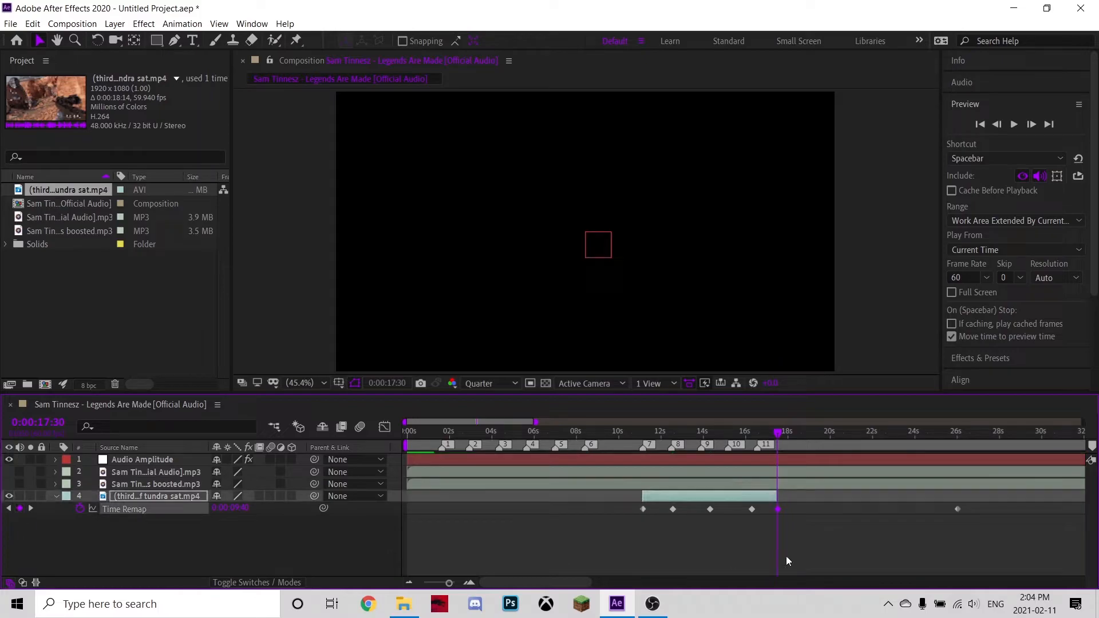
{"action": "left_click", "coordinate": [956, 512]}
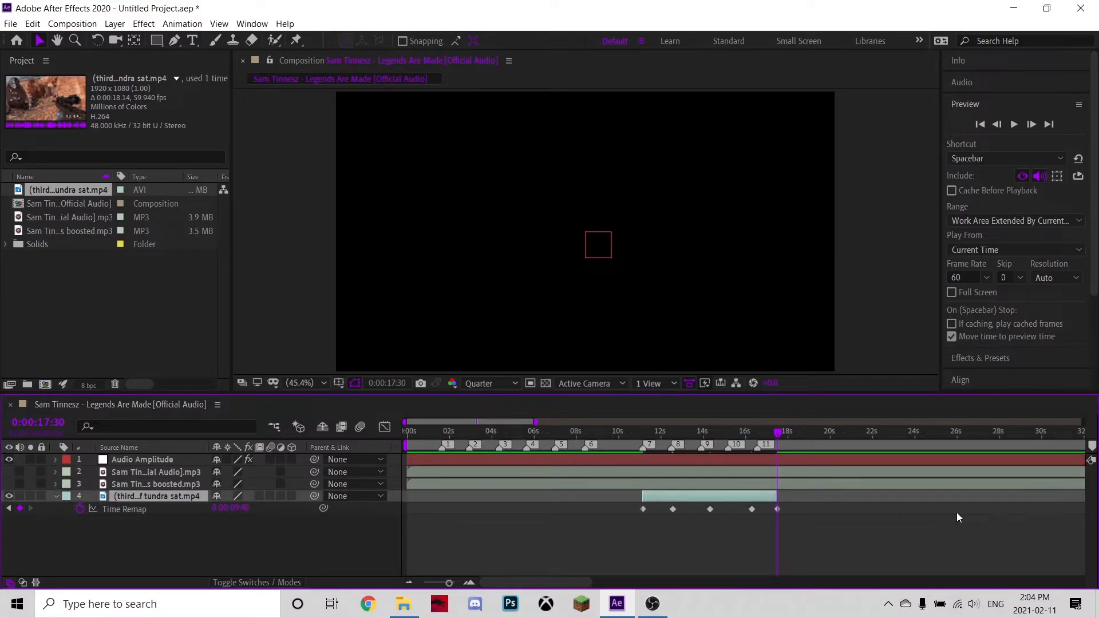
Set the work area to span about 10:36 to 17:56 around the clip and preview it.
{"action": "left_click_drag", "start_coordinate": [656, 436], "coordinate": [631, 441]}
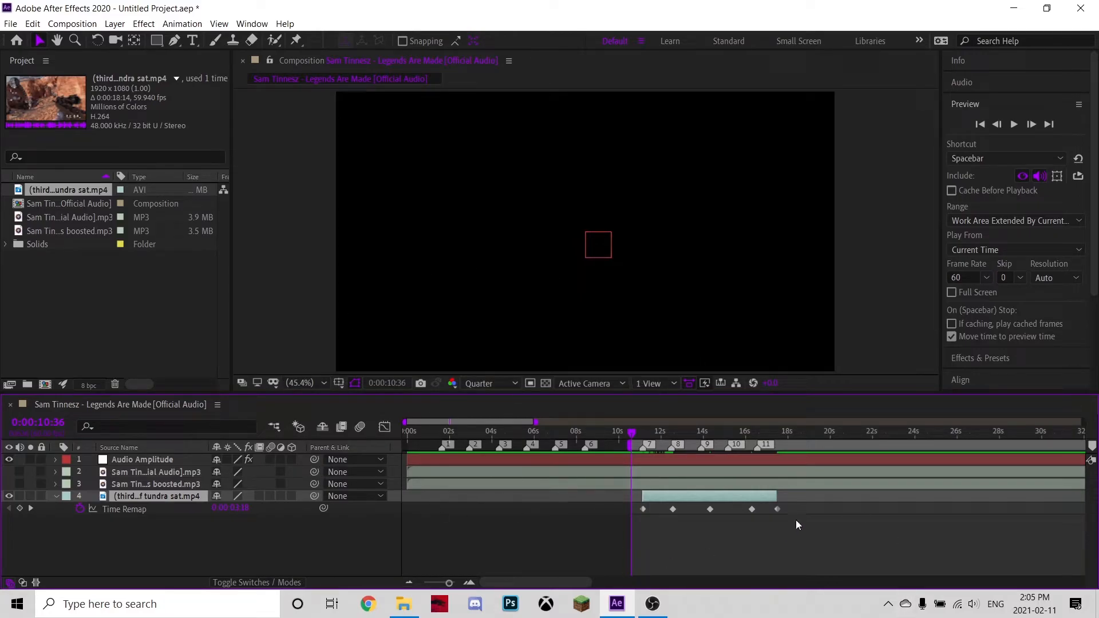
{"action": "left_click_drag", "start_coordinate": [791, 438], "coordinate": [787, 432]}
{"action": "key", "text": "n"}
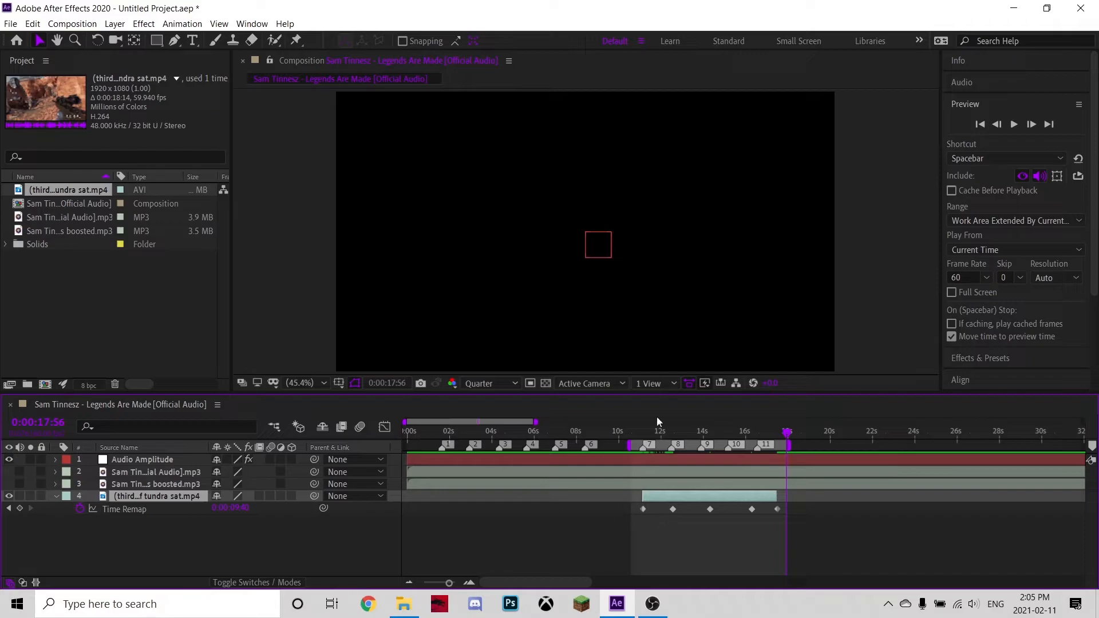
{"action": "key", "text": "KP_0"}
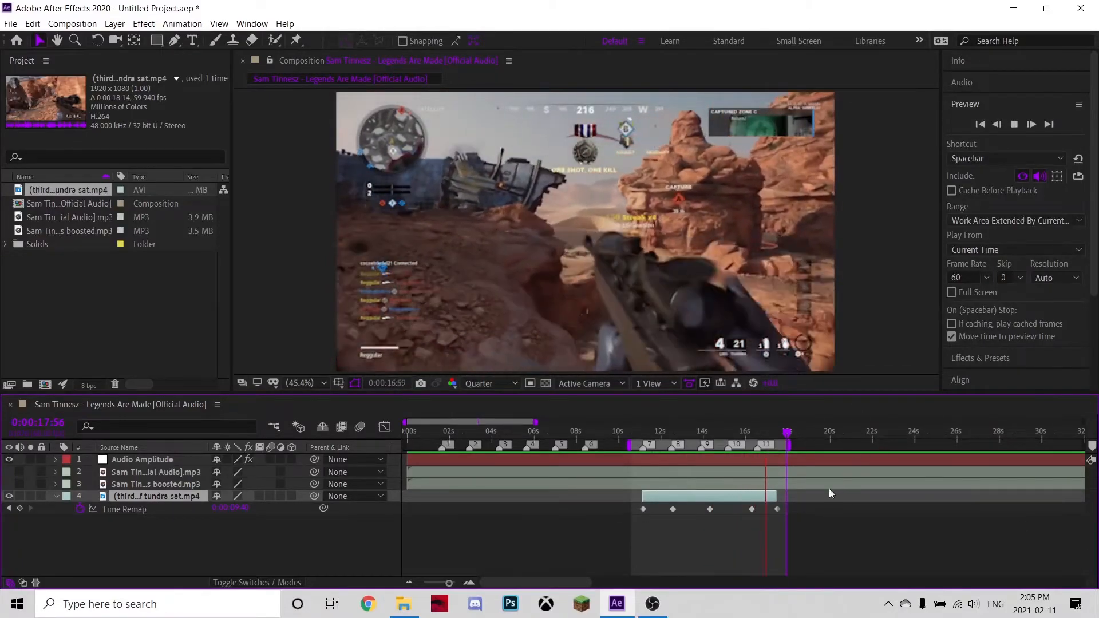
{"action": "key", "text": "space"}
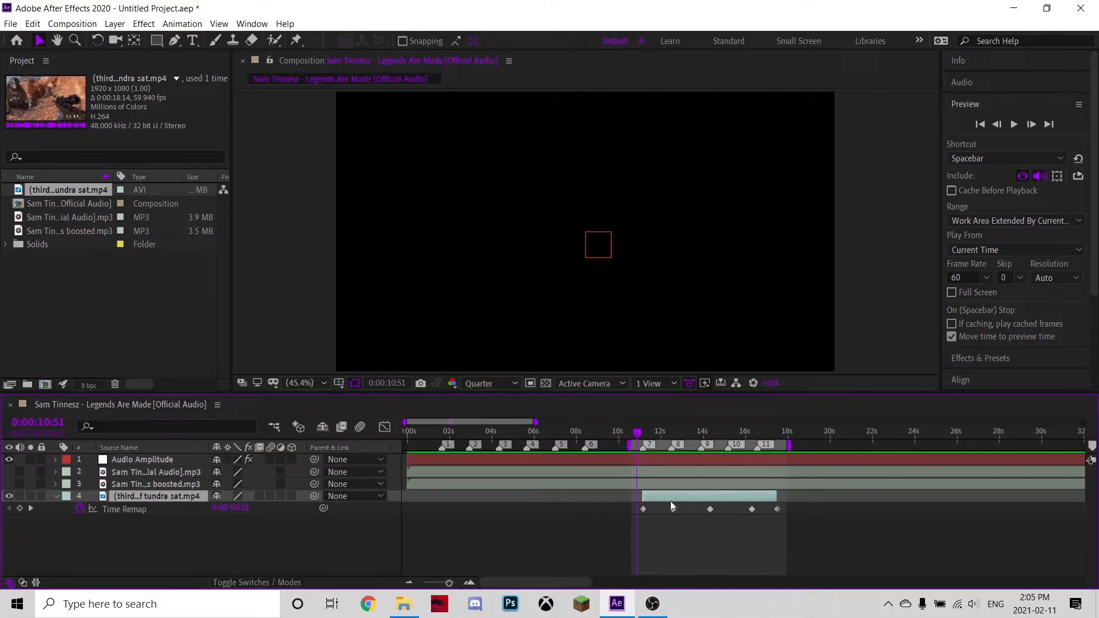
Move the Time Remap keyframe near 12:33 onto marker 8 at about 0:00:12:29.
{"action": "left_click", "coordinate": [685, 430]}
{"action": "left_click_drag", "start_coordinate": [684, 431], "coordinate": [676, 432]}
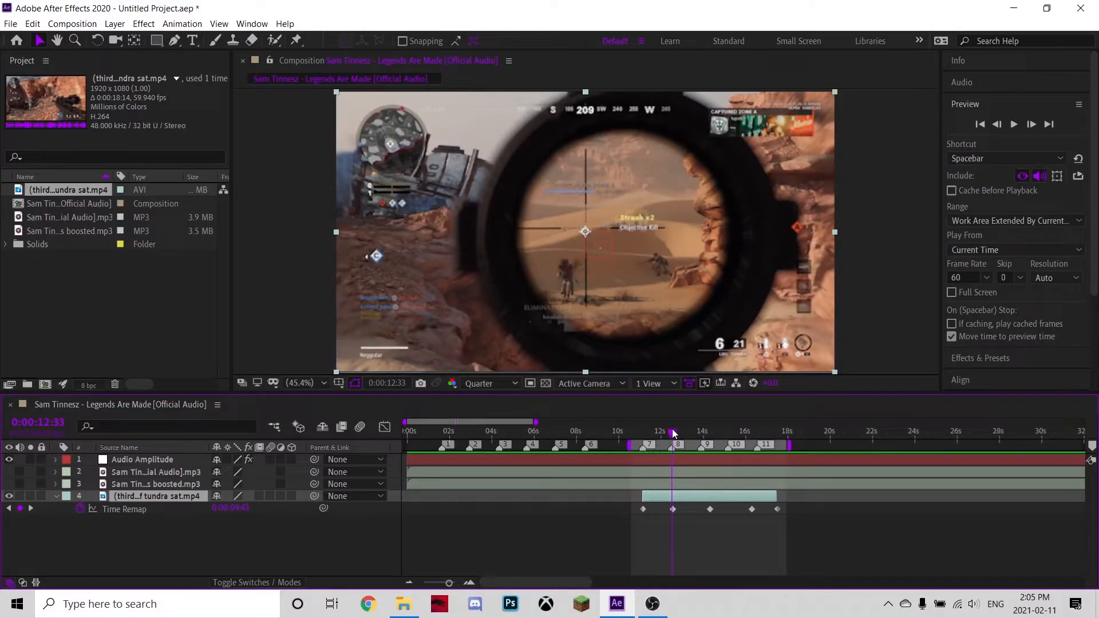
{"action": "left_click", "coordinate": [470, 582]}
{"action": "left_click", "coordinate": [470, 582]}
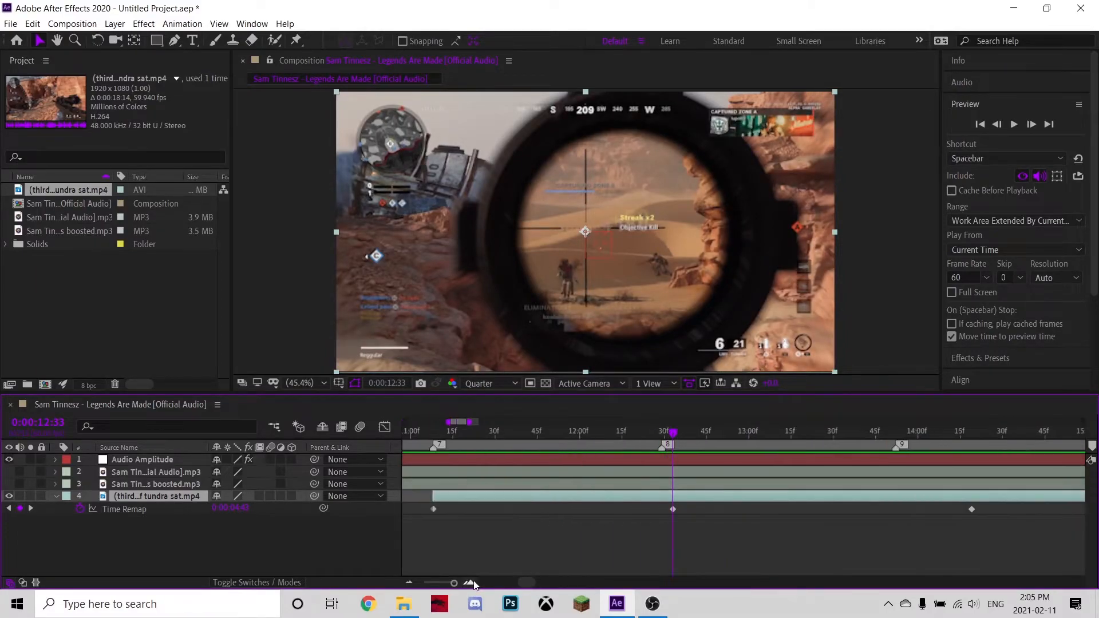
{"action": "left_click_drag", "start_coordinate": [674, 433], "coordinate": [662, 433]}
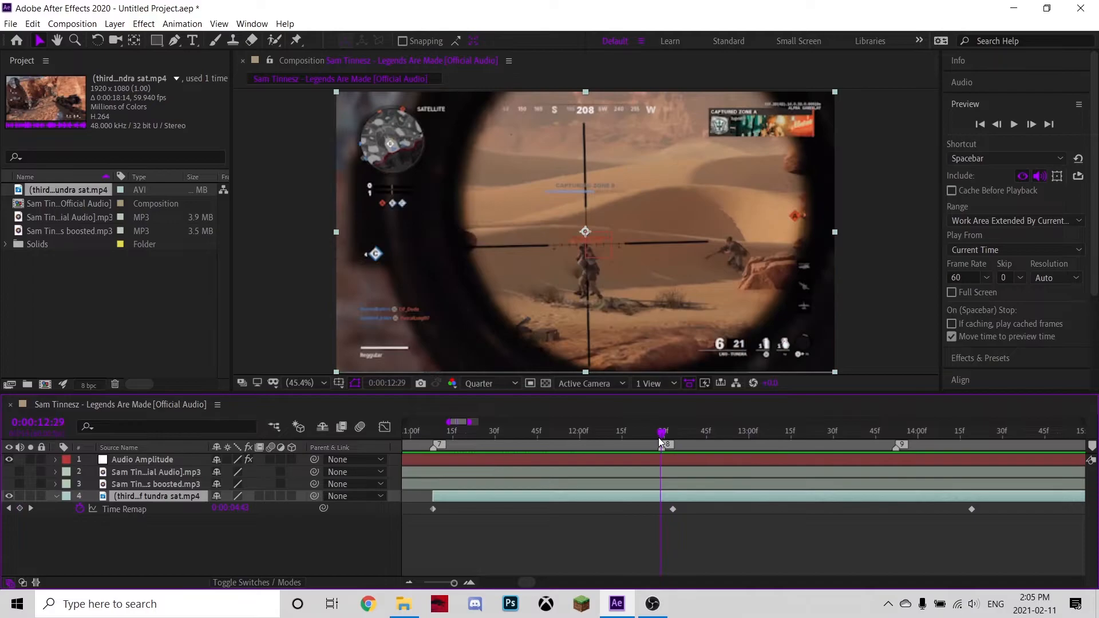
{"action": "mouse_move", "coordinate": [673, 509]}
{"action": "left_mouse_down"}
{"action": "mouse_move", "coordinate": [694, 516]}
{"action": "mouse_move", "coordinate": [663, 525]}
{"action": "left_mouse_up"}
Move the next Time Remap keyframe onto marker 9 at 0:00:13:52.
{"action": "mouse_move", "coordinate": [883, 432]}
{"action": "left_mouse_down"}
{"action": "mouse_move", "coordinate": [908, 429]}
{"action": "mouse_move", "coordinate": [895, 430]}
{"action": "left_mouse_up"}
{"action": "left_click_drag", "start_coordinate": [971, 509], "coordinate": [904, 527]}
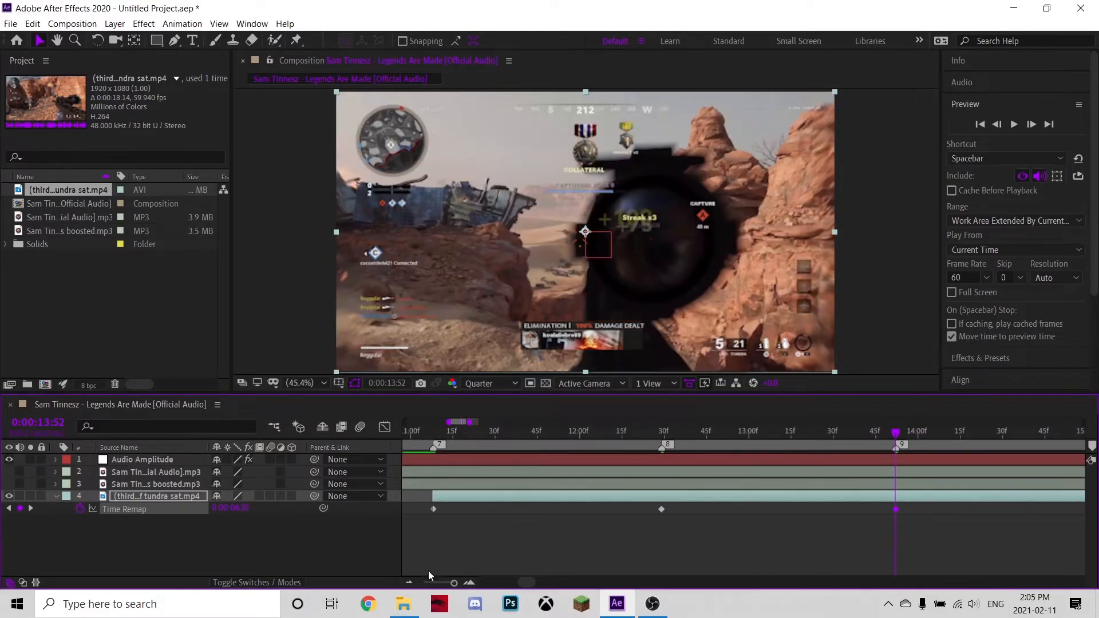
Move the following Time Remap keyframe onto marker 10 at 0:00:15:10.
{"action": "left_click", "coordinate": [409, 582]}
{"action": "left_click", "coordinate": [409, 582]}
{"action": "left_click_drag", "start_coordinate": [535, 582], "coordinate": [556, 583]}
{"action": "left_click_drag", "start_coordinate": [732, 431], "coordinate": [719, 430]}
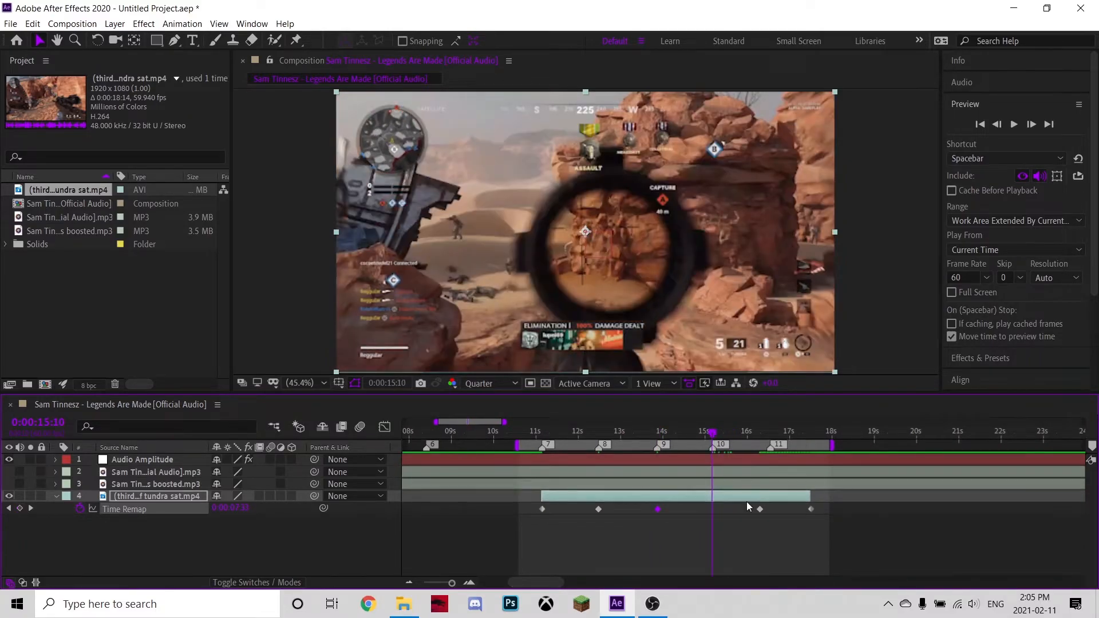
{"action": "left_click_drag", "start_coordinate": [759, 509], "coordinate": [717, 519]}
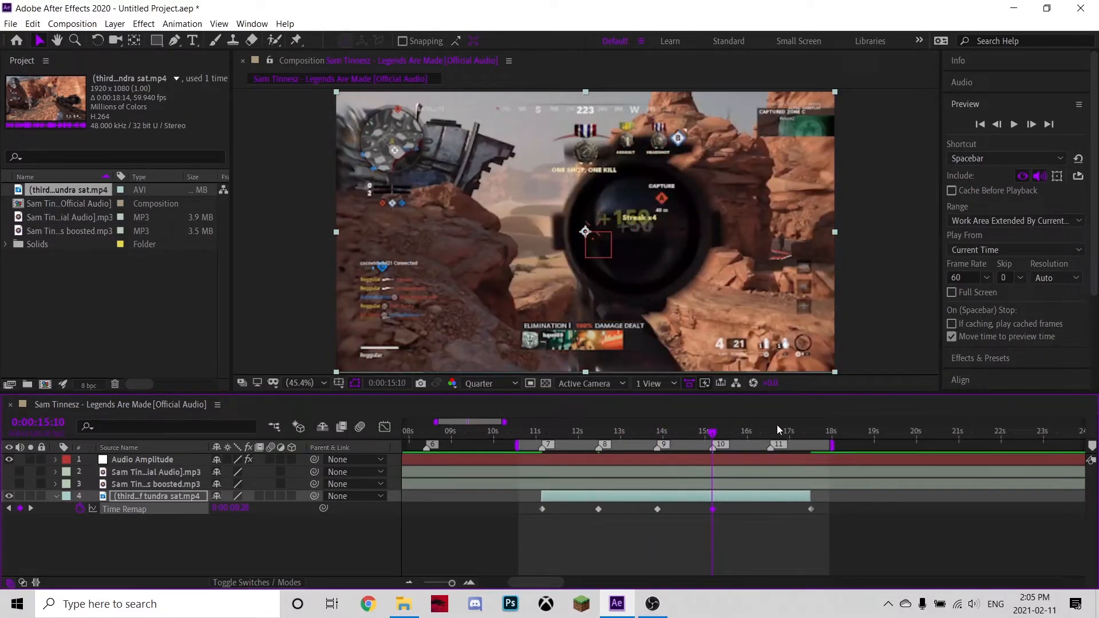
Move the last Time Remap keyframe onto marker 11 at 0:00:16:32, undoing an accidental split.
{"action": "left_click_drag", "start_coordinate": [778, 430], "coordinate": [768, 433]}
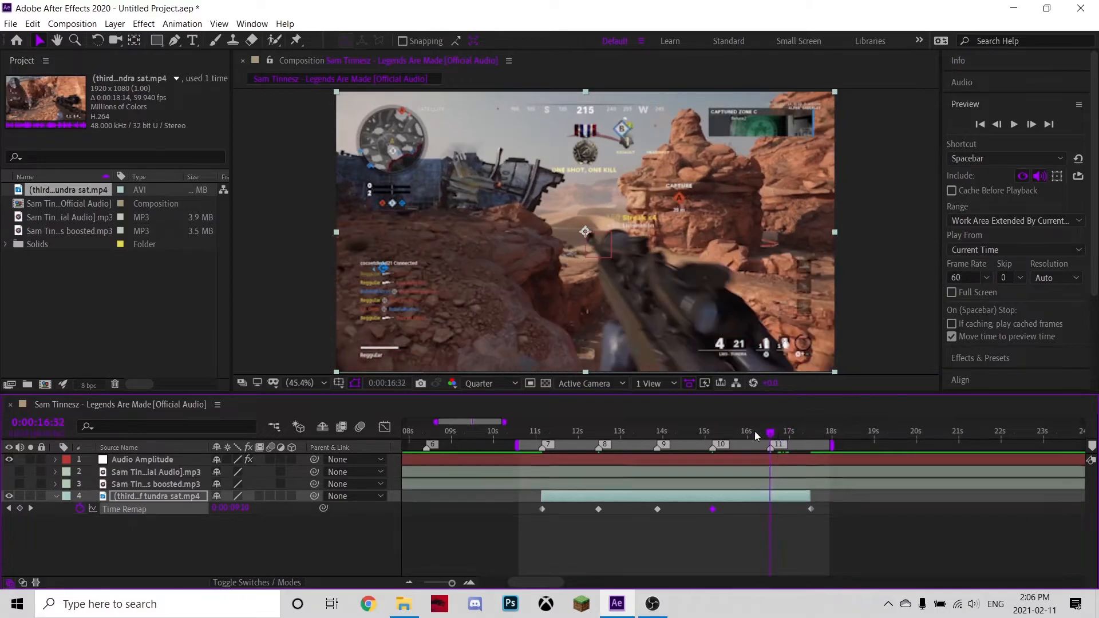
{"action": "left_click_drag", "start_coordinate": [812, 510], "coordinate": [773, 523]}
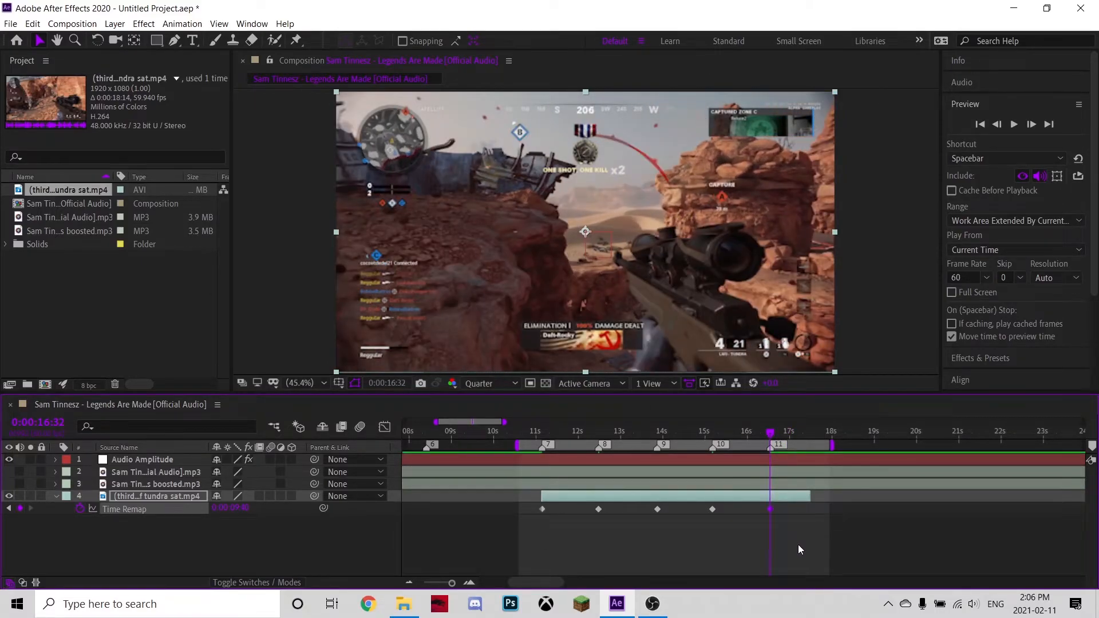
{"action": "key", "text": "ctrl+shift+d"}
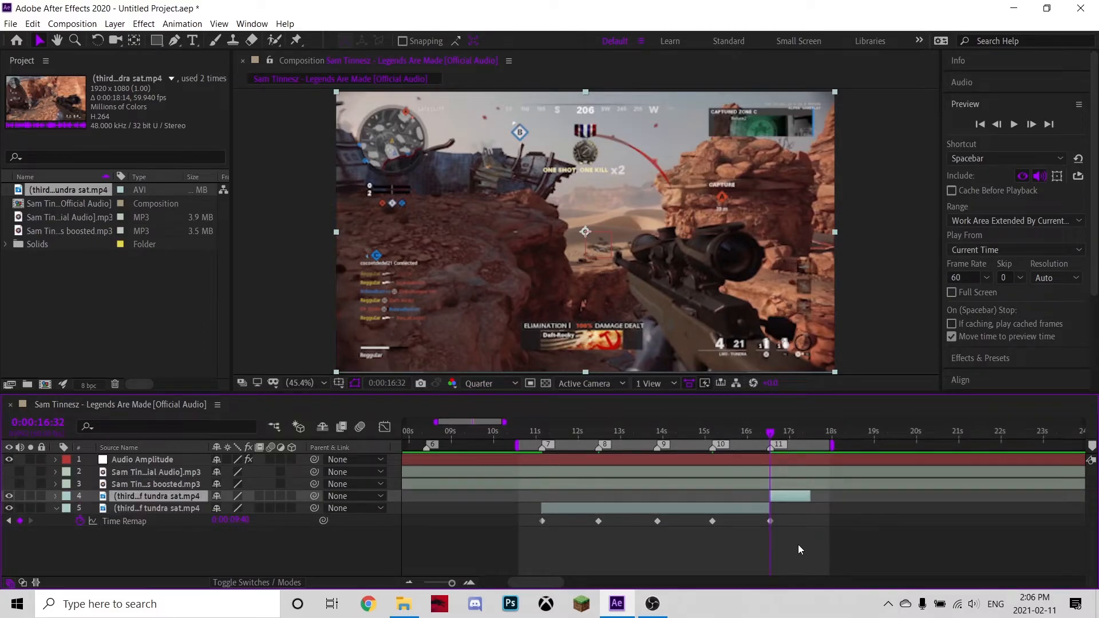
{"action": "key", "text": "ctrl+z"}
Set the work area end at 0:00:16:32 and preview the retimed clip.
{"action": "key", "text": "n"}
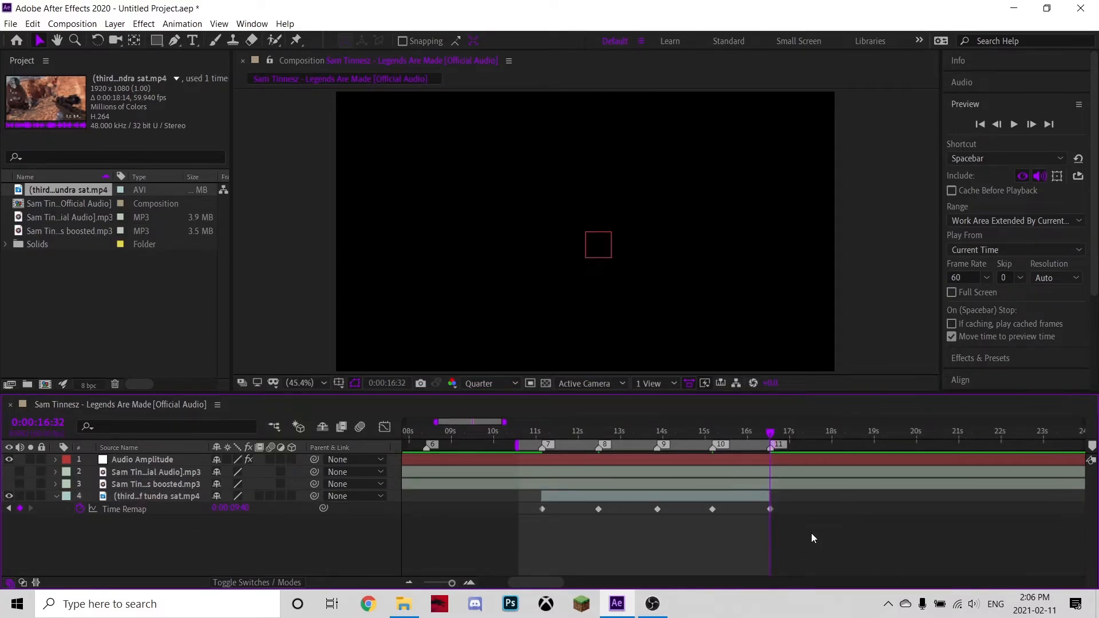
{"action": "key", "text": "space"}
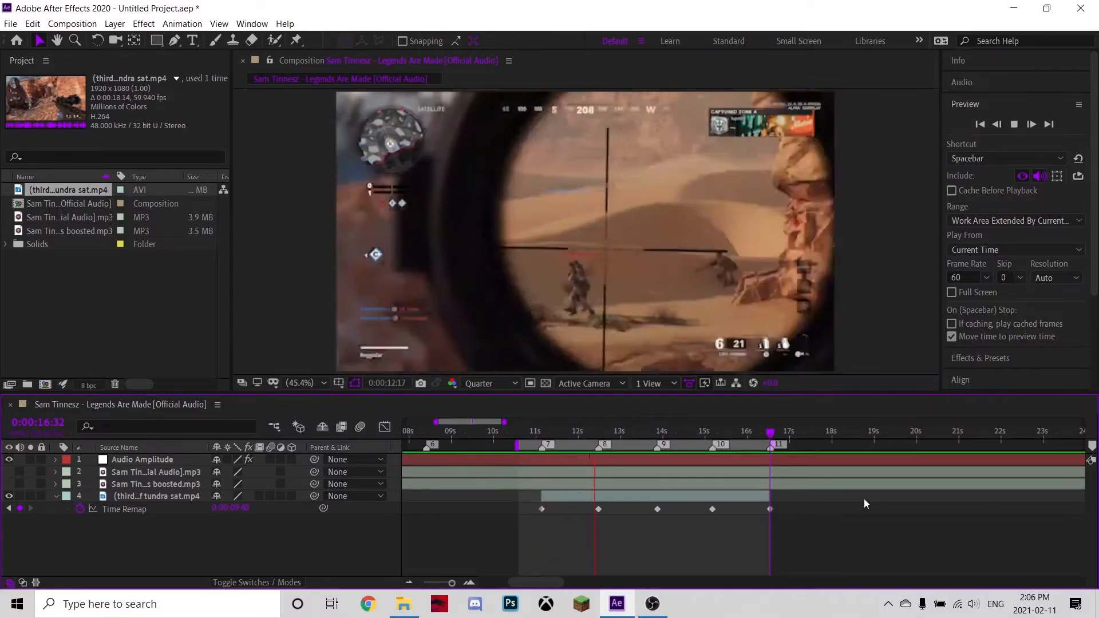
{"action": "key", "text": "space"}
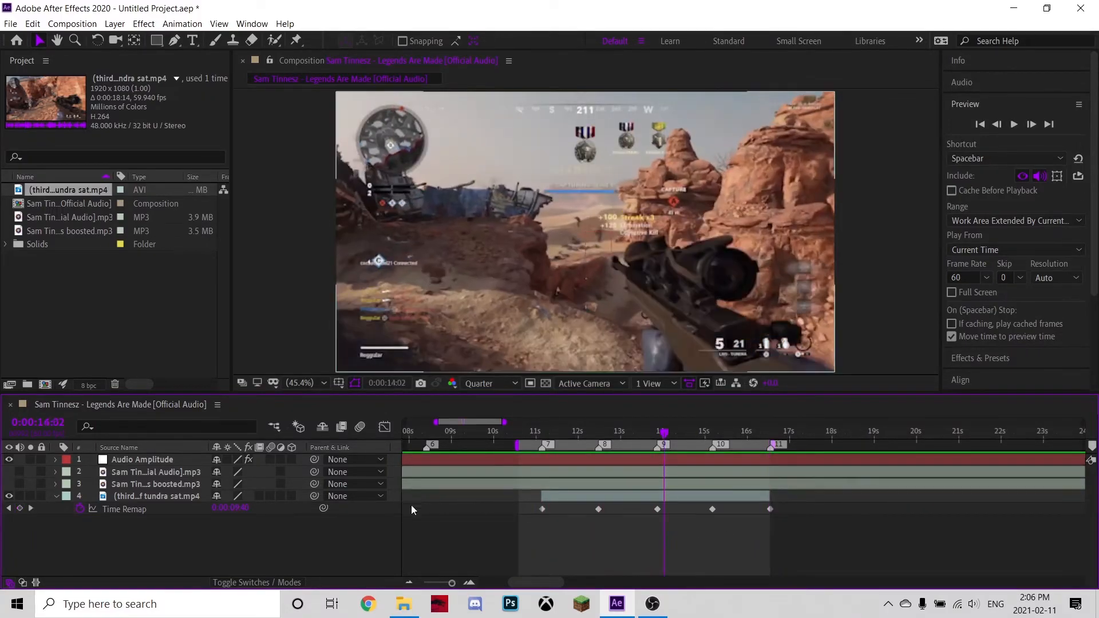
Turn on audio for the Sam Tin...ial Audio layer and preview the clip again.
{"action": "left_click", "coordinate": [19, 472]}
{"action": "key", "text": "space"}
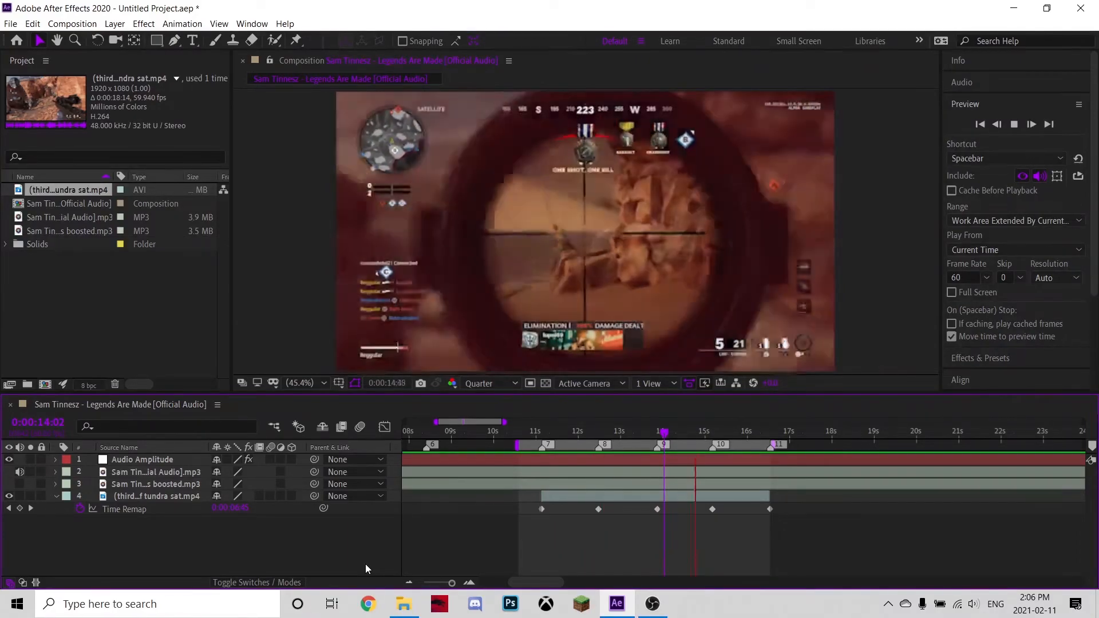
{"action": "key", "text": "space"}
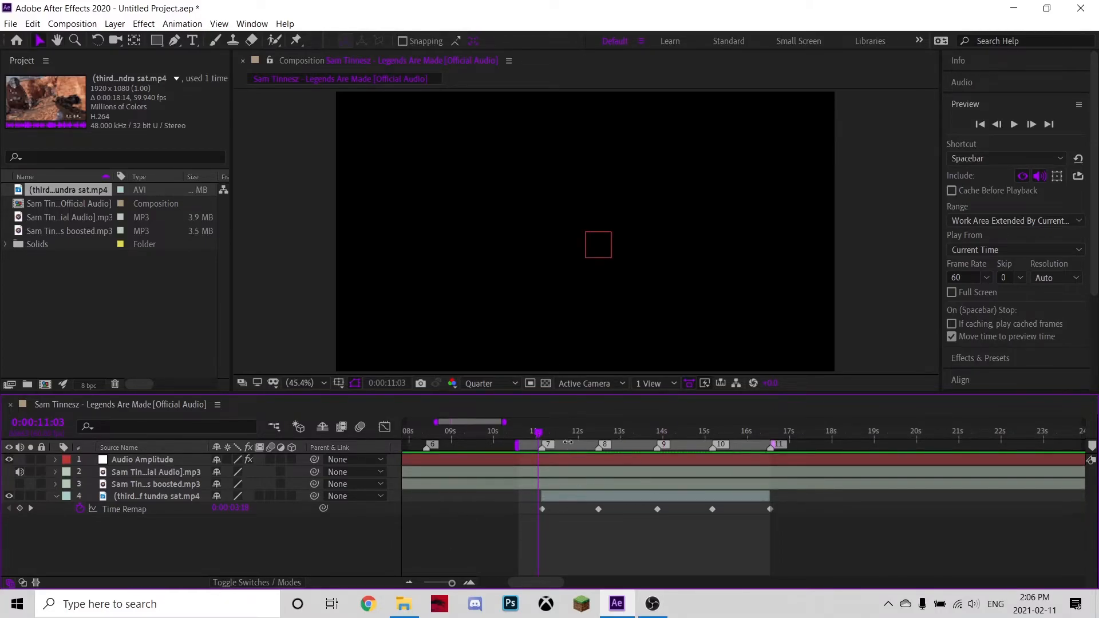
Select all Time Remap keyframes and apply Easy Ease.
{"action": "left_click_drag", "start_coordinate": [556, 434], "coordinate": [575, 441]}
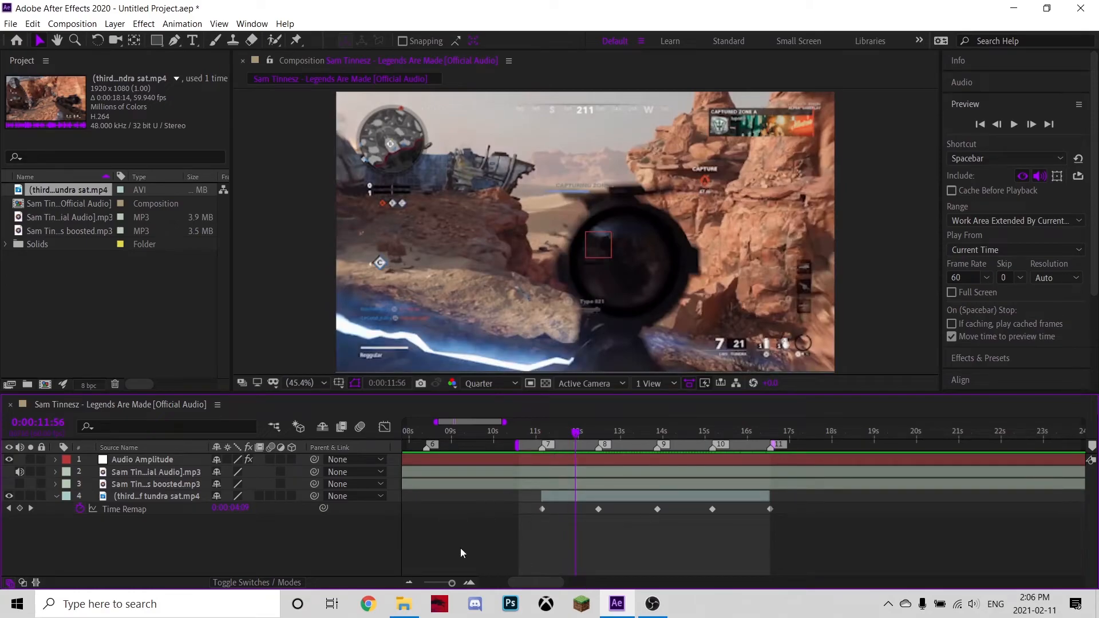
{"action": "left_click_drag", "start_coordinate": [533, 505], "coordinate": [815, 518]}
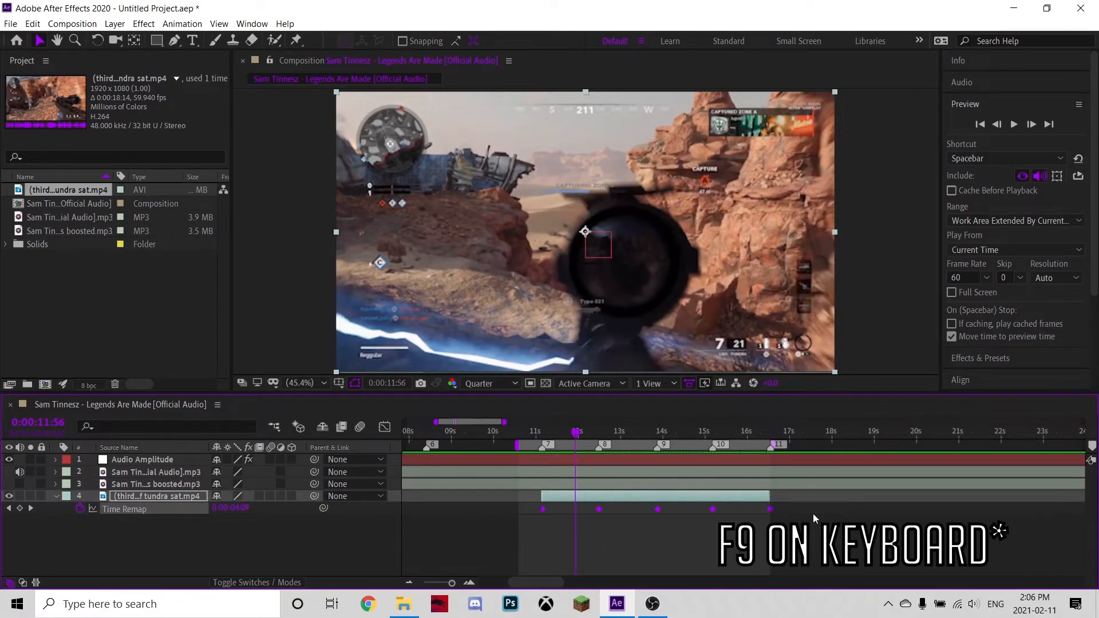
{"action": "key", "text": "F9"}
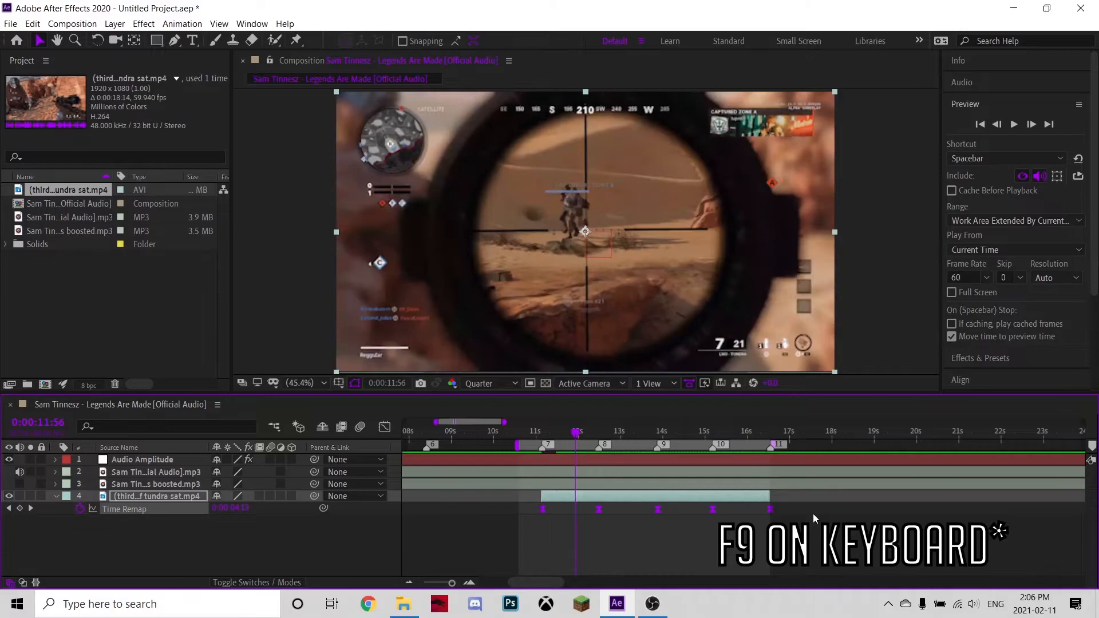
In the Graph Editor, fit the curve and drag the bezier handles of the first two Time Remap keyframes.
{"action": "left_click", "coordinate": [384, 427]}
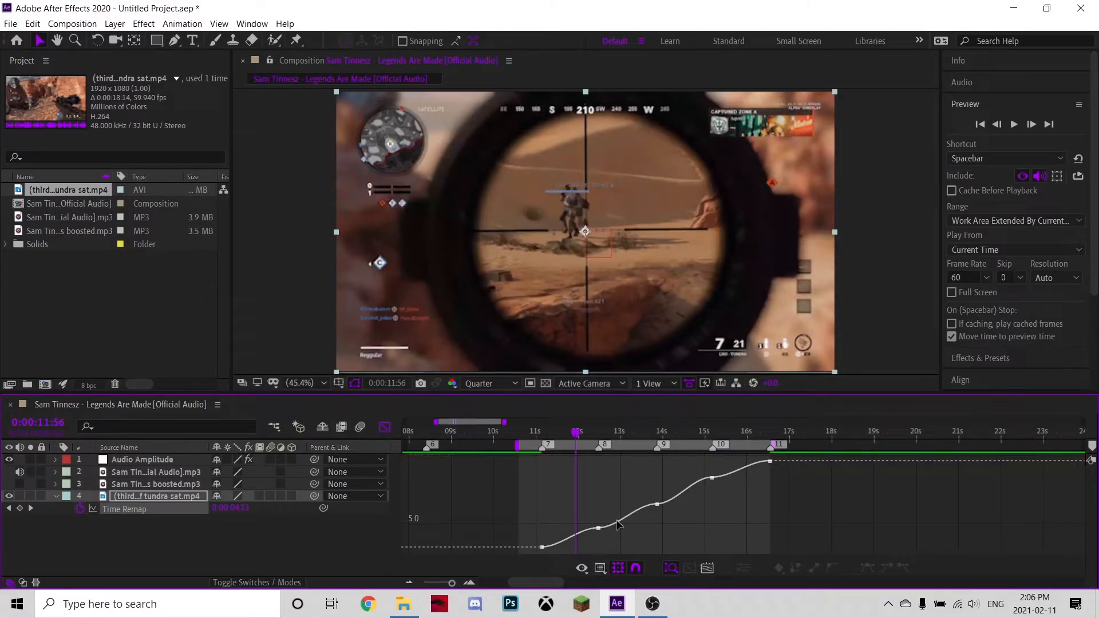
{"action": "left_click", "coordinate": [708, 568]}
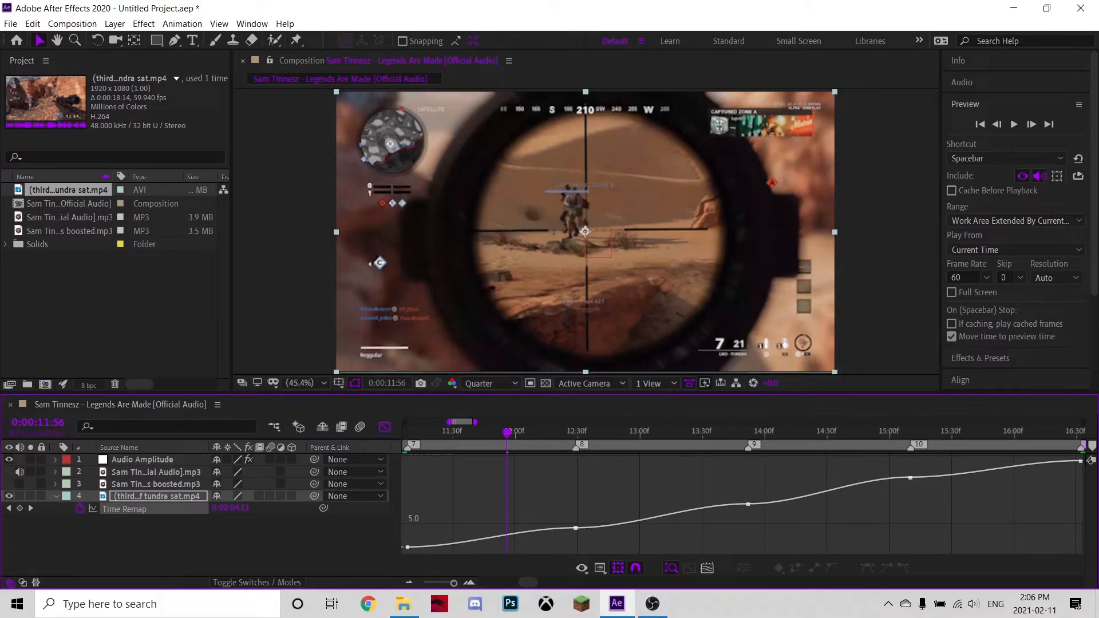
{"action": "left_click", "coordinate": [407, 548]}
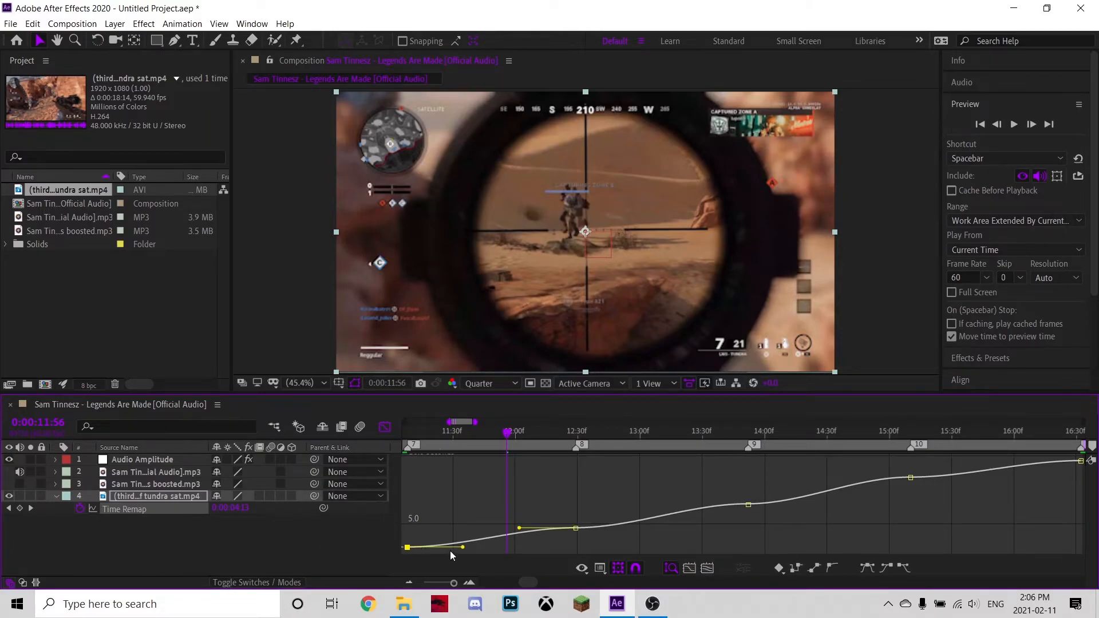
{"action": "left_click_drag", "start_coordinate": [463, 548], "coordinate": [413, 539]}
{"action": "left_click_drag", "start_coordinate": [518, 528], "coordinate": [563, 545]}
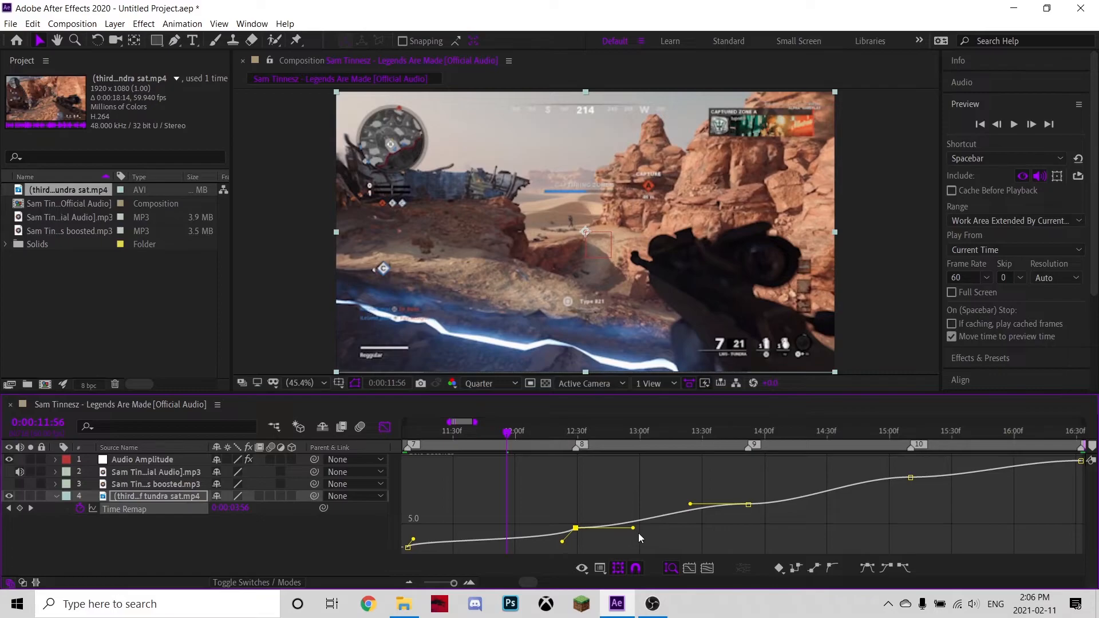
{"action": "left_click_drag", "start_coordinate": [632, 528], "coordinate": [585, 516]}
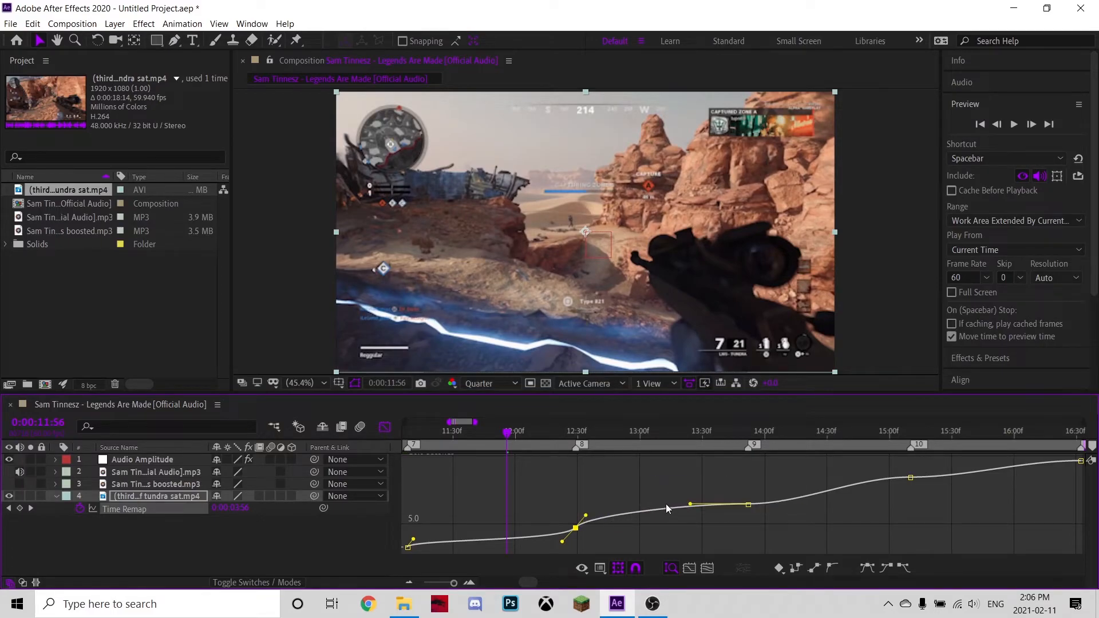
Drag the bezier handles of the remaining Time Remap keyframes to sharpen the speed ramps on each beat.
{"action": "left_click_drag", "start_coordinate": [691, 507], "coordinate": [759, 498]}
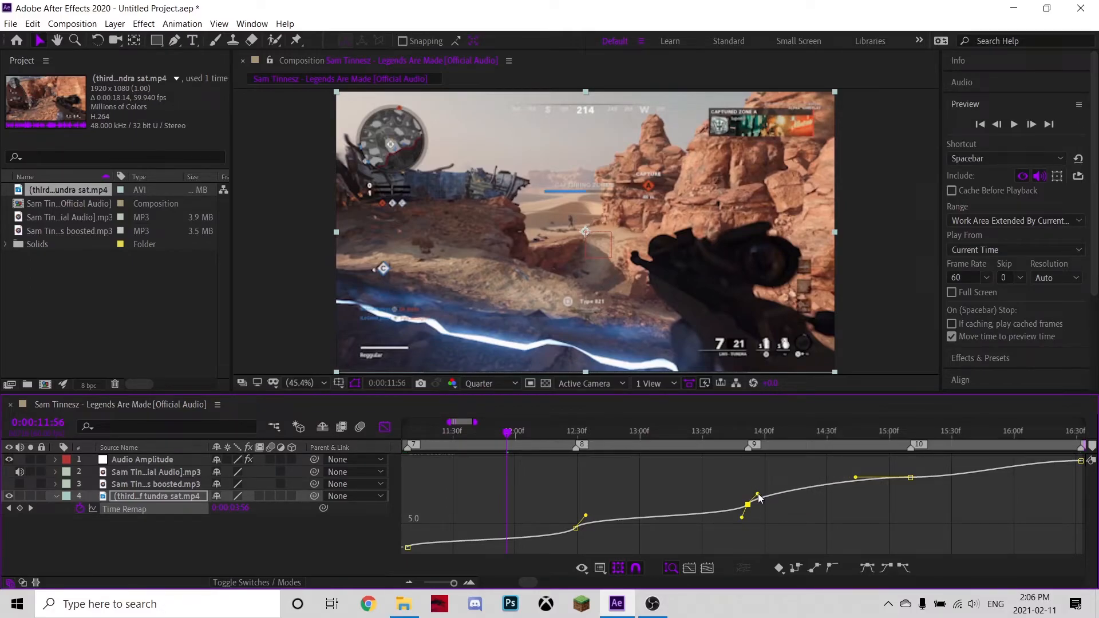
{"action": "left_click_drag", "start_coordinate": [855, 477], "coordinate": [897, 492]}
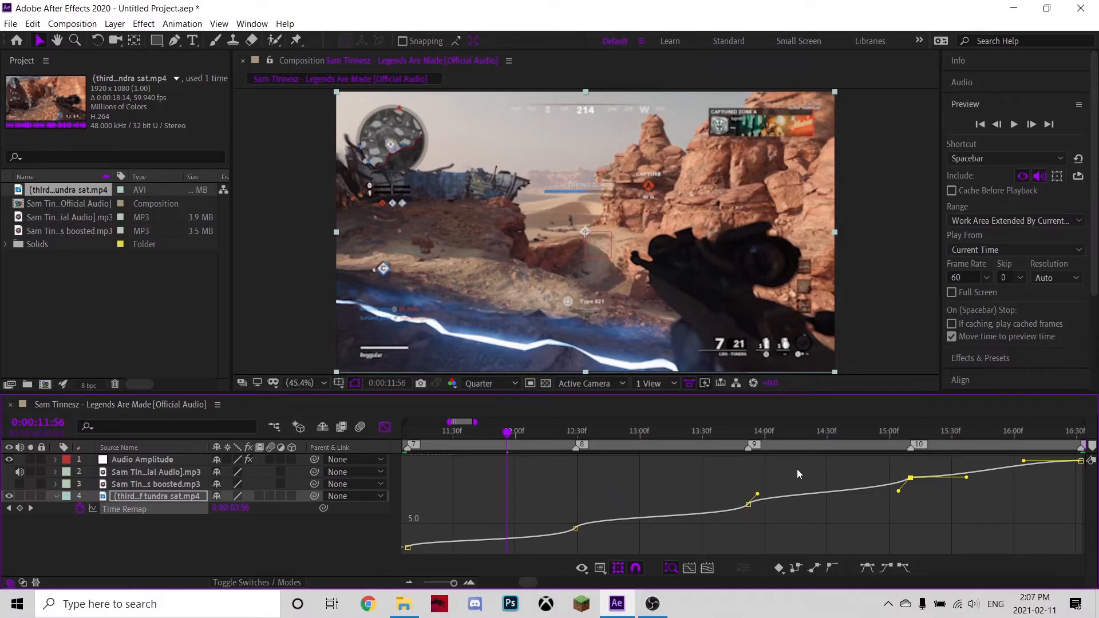
{"action": "left_click", "coordinate": [967, 481]}
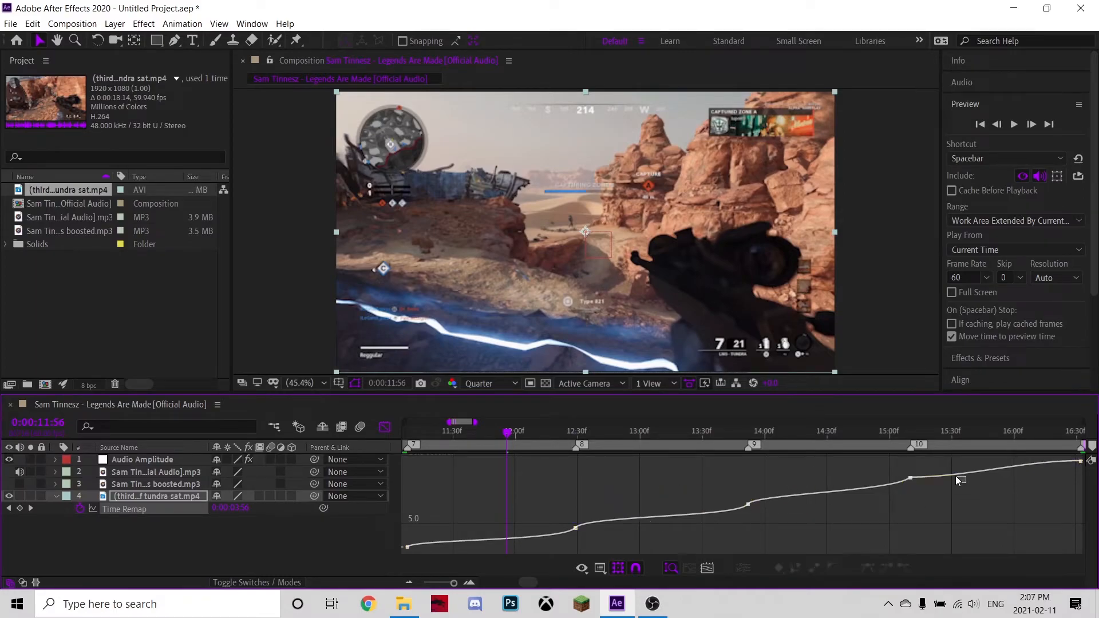
{"action": "key", "text": "ctrl+a"}
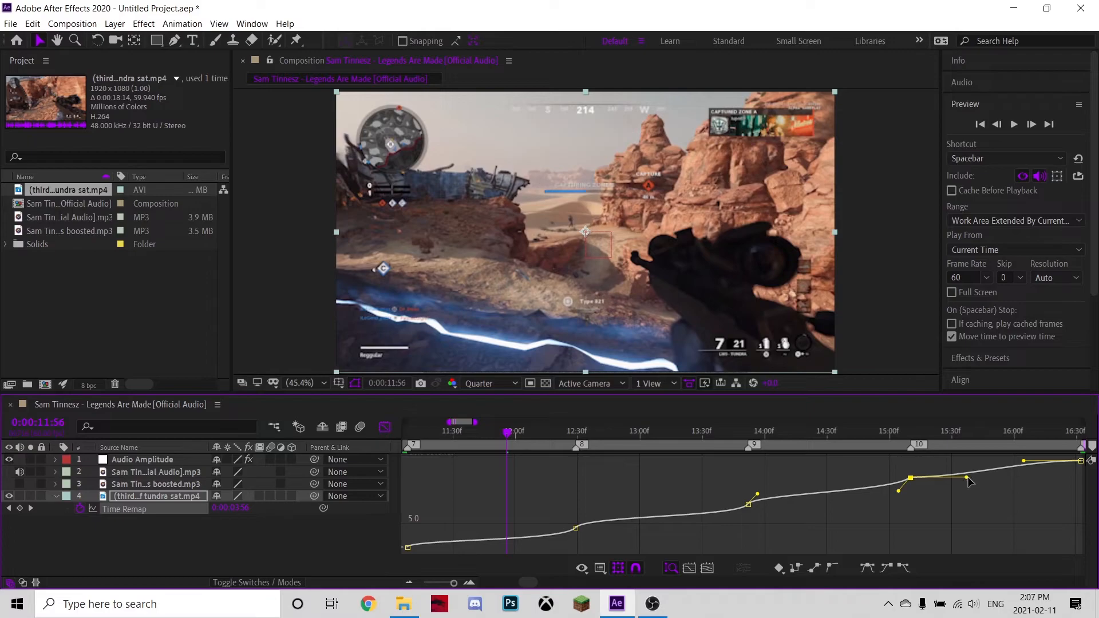
{"action": "left_click_drag", "start_coordinate": [926, 471], "coordinate": [924, 465]}
{"action": "left_click_drag", "start_coordinate": [1023, 461], "coordinate": [1075, 476]}
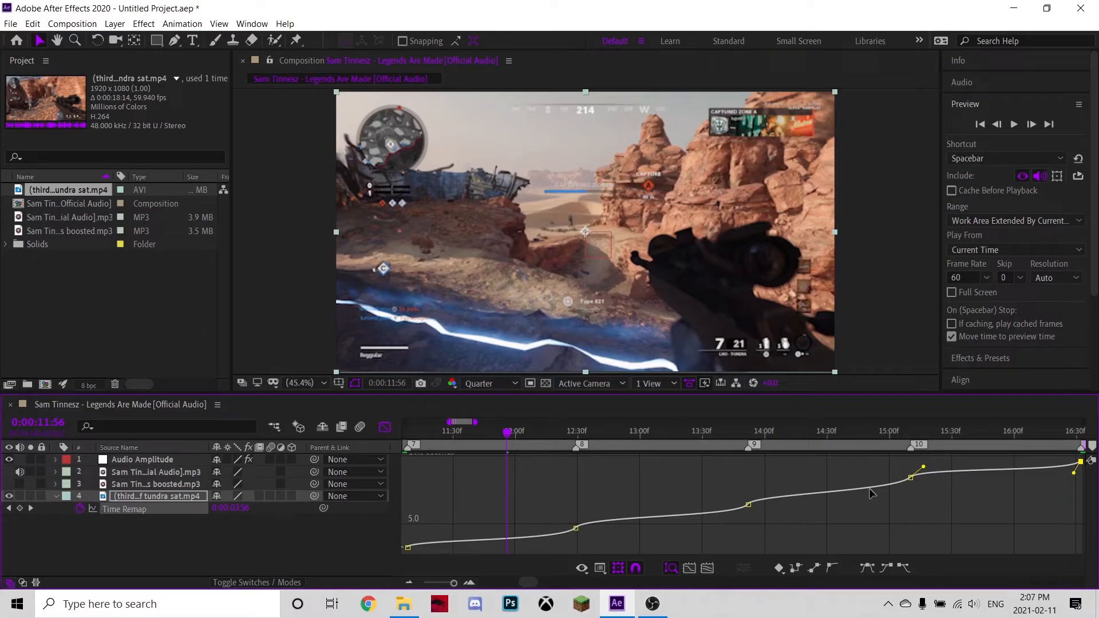
Preview the eased time remap and return to the layer timeline view.
{"action": "key", "text": "space"}
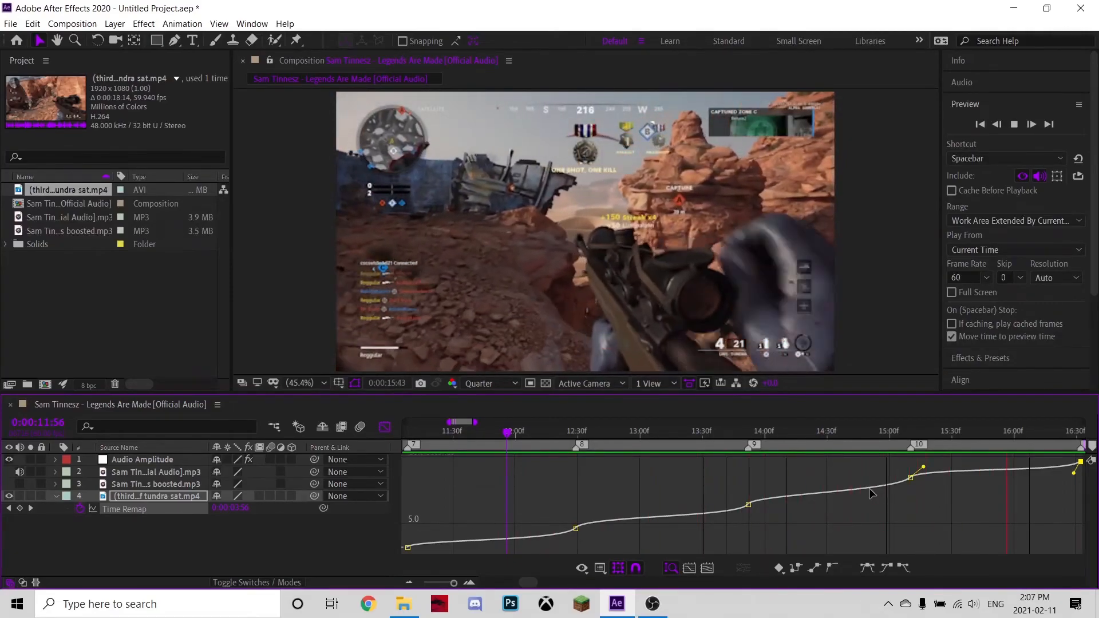
{"action": "key", "text": "space"}
{"action": "left_click", "coordinate": [387, 427]}
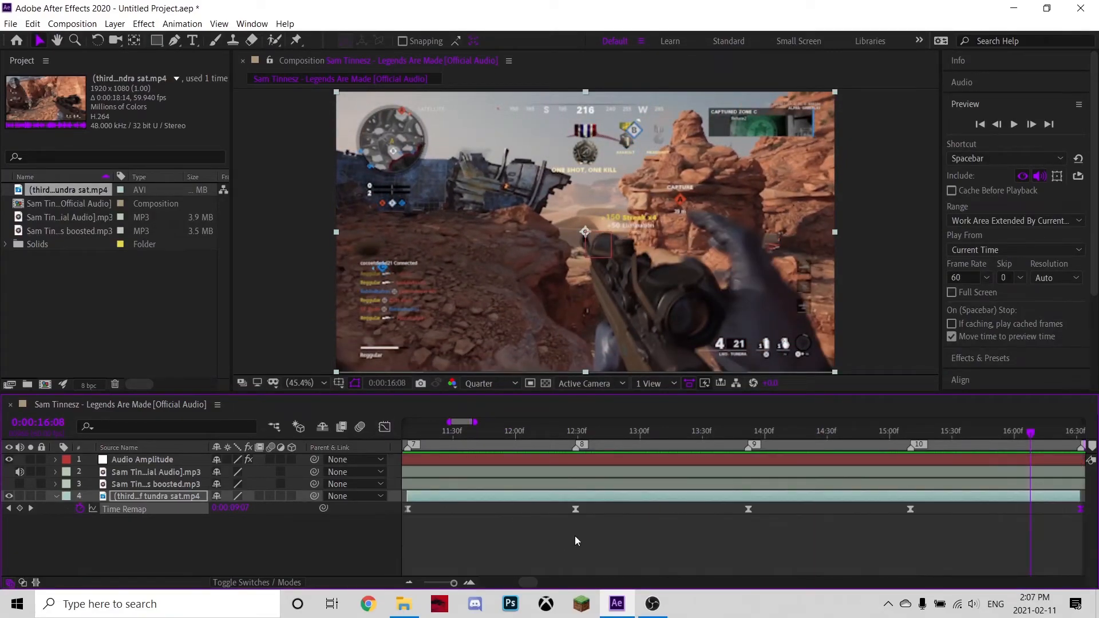
{"action": "left_click", "coordinate": [409, 583]}
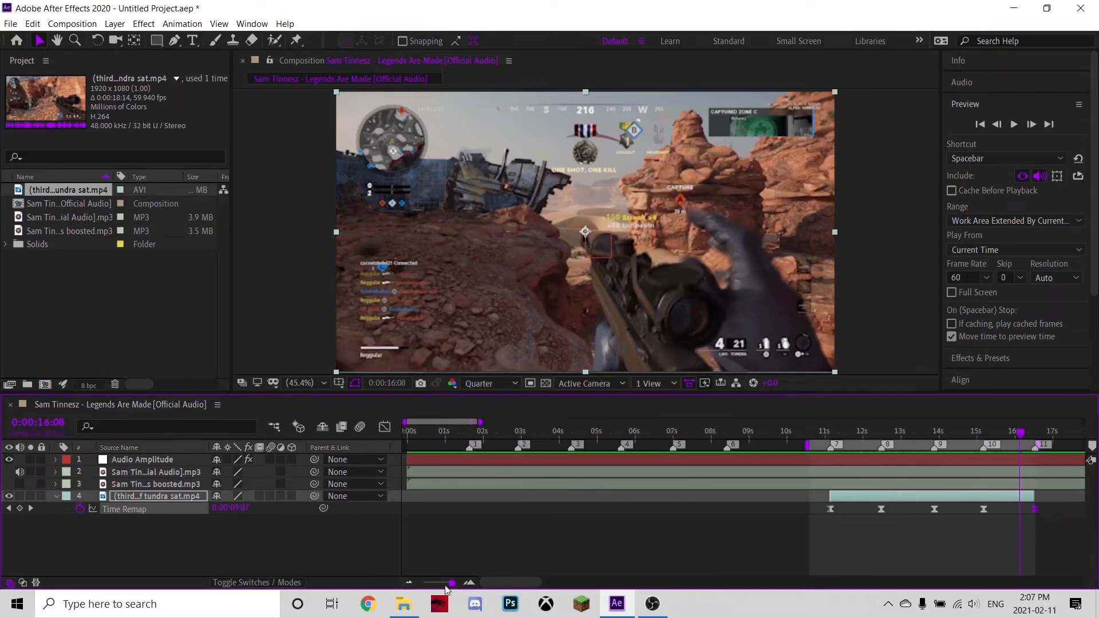
{"action": "left_click_drag", "start_coordinate": [495, 584], "coordinate": [520, 580]}
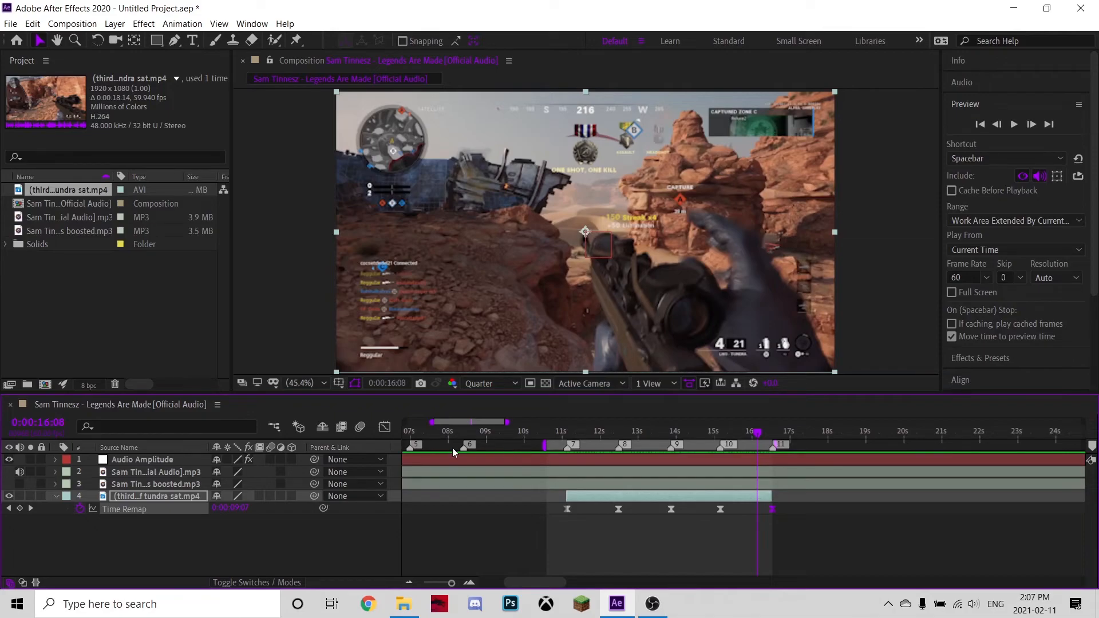